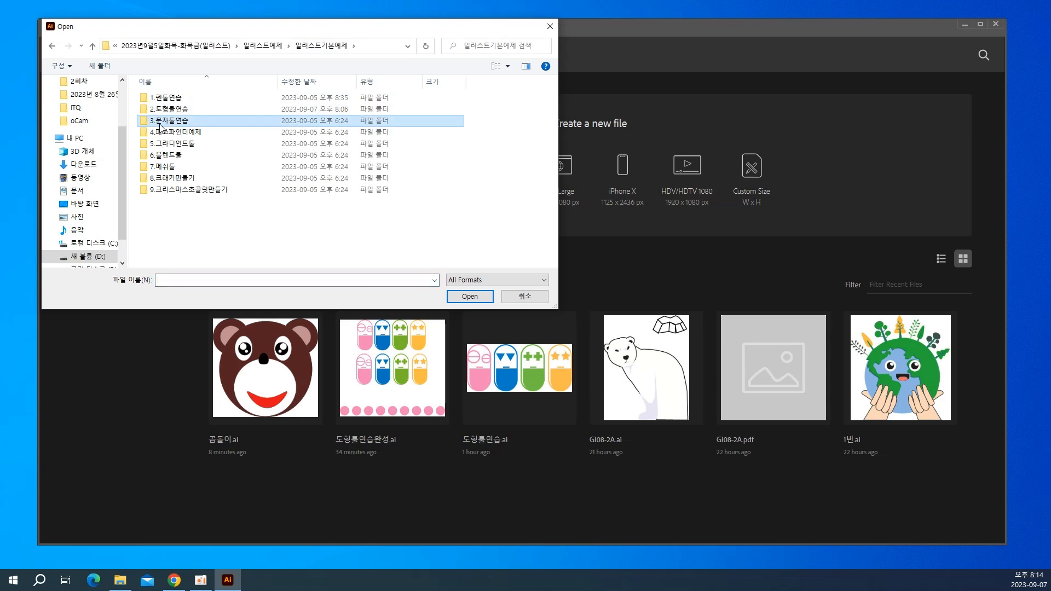
Open the Illustrator file 하트 from the 3.문자툴연습 folder.
double_click(160, 121)
click(156, 101)
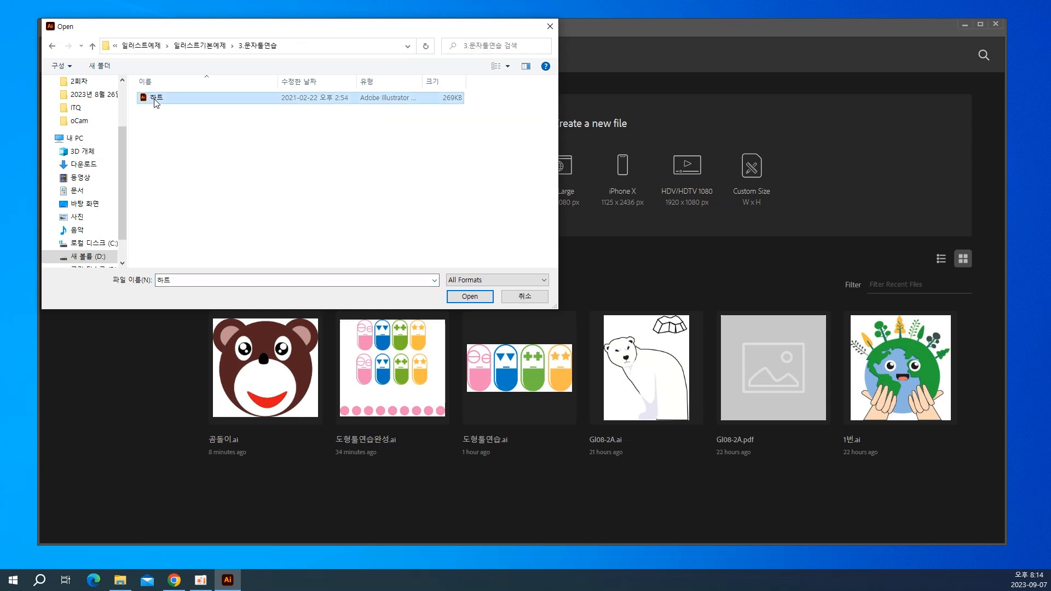
click(457, 298)
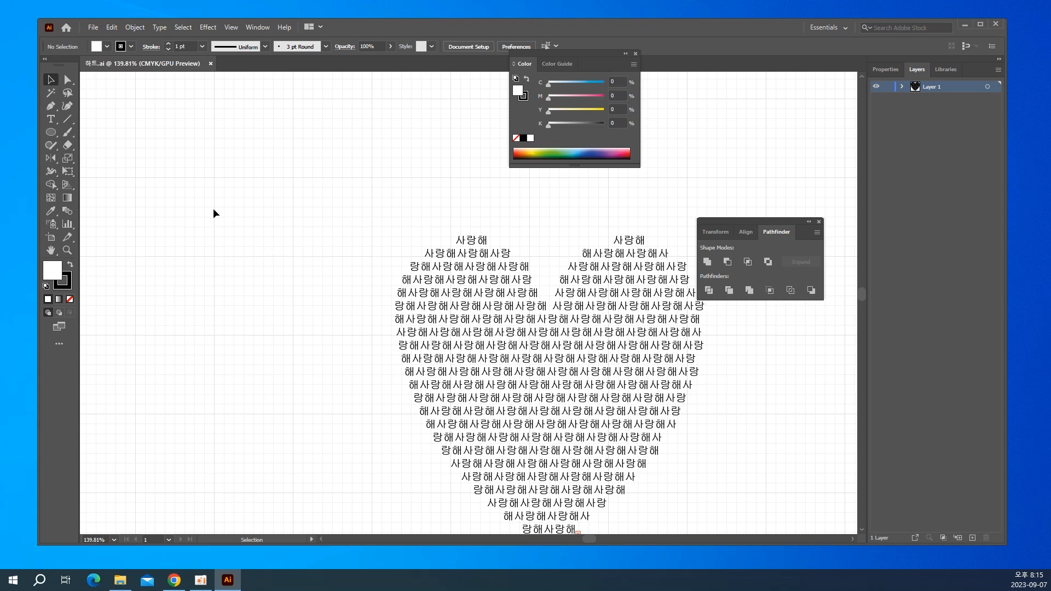
Detach the Type tool group as a floating toolbar over the blank canvas and start a point text beneath it.
key(space)
drag(227, 254, 312, 237)
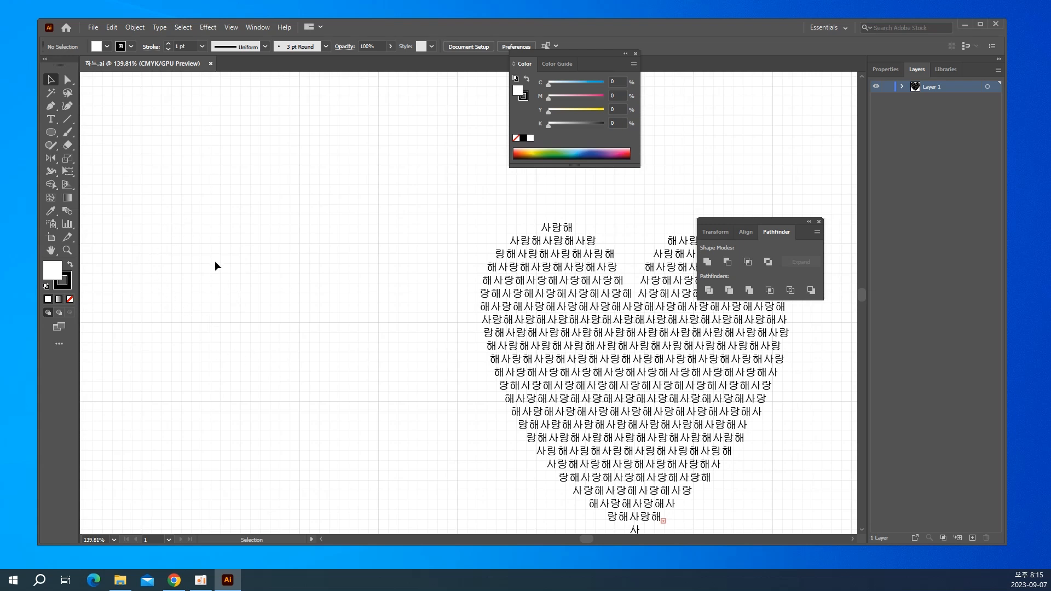
click(53, 126)
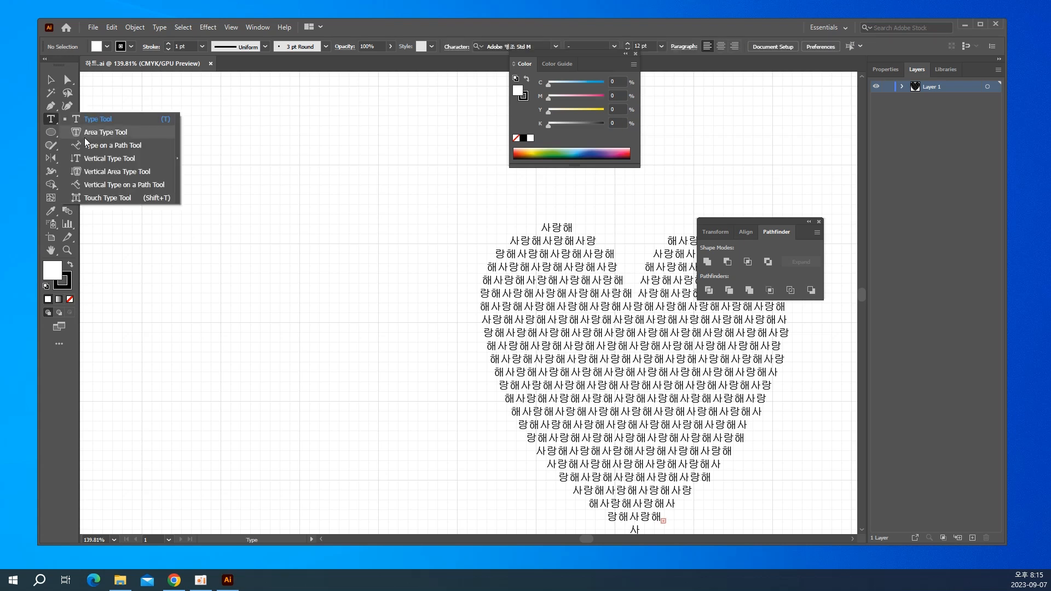
click(177, 159)
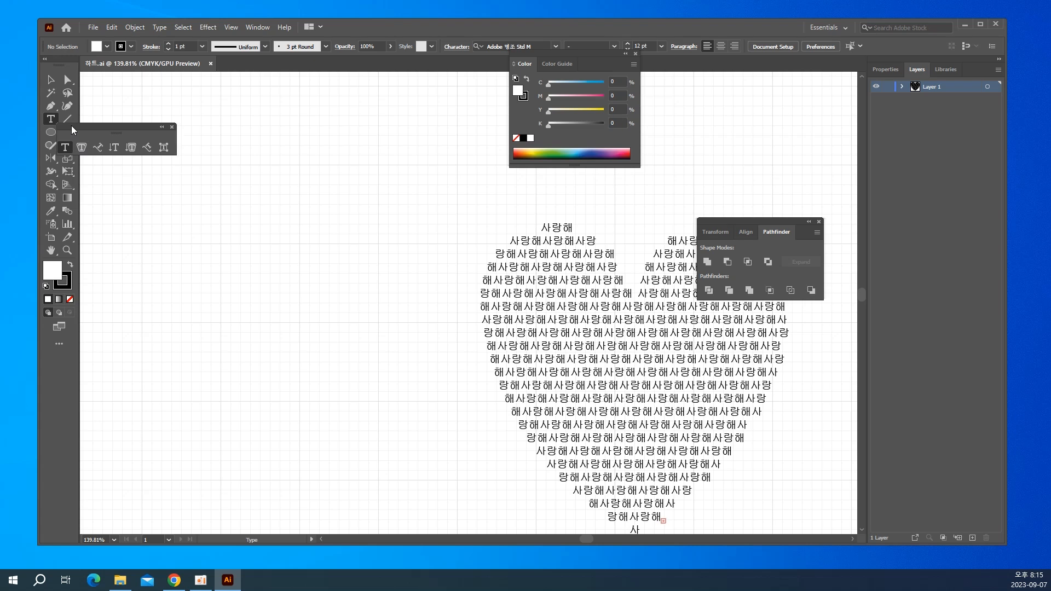
drag(71, 126, 164, 92)
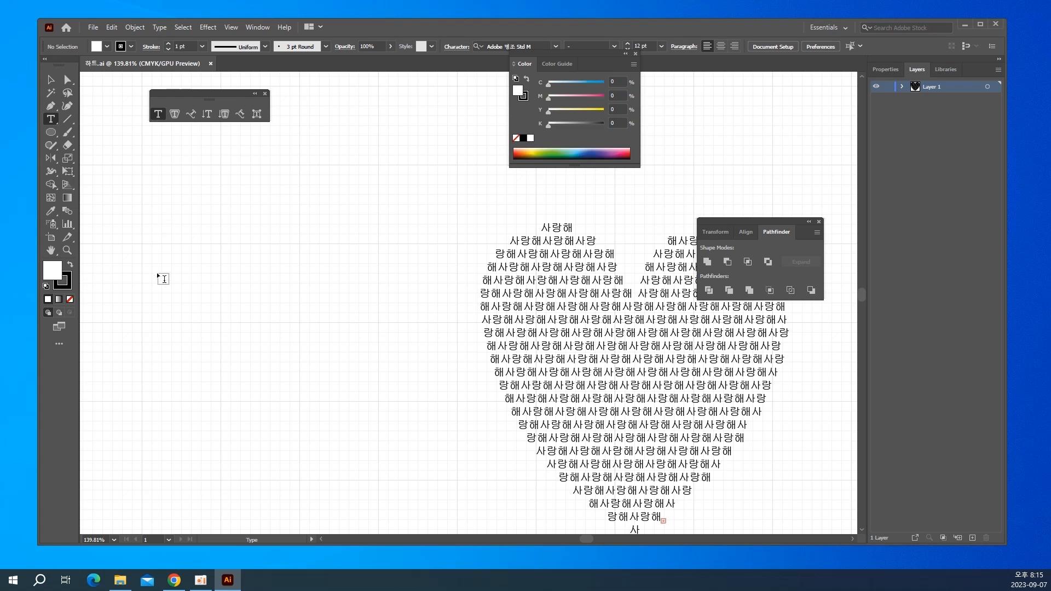
click(156, 203)
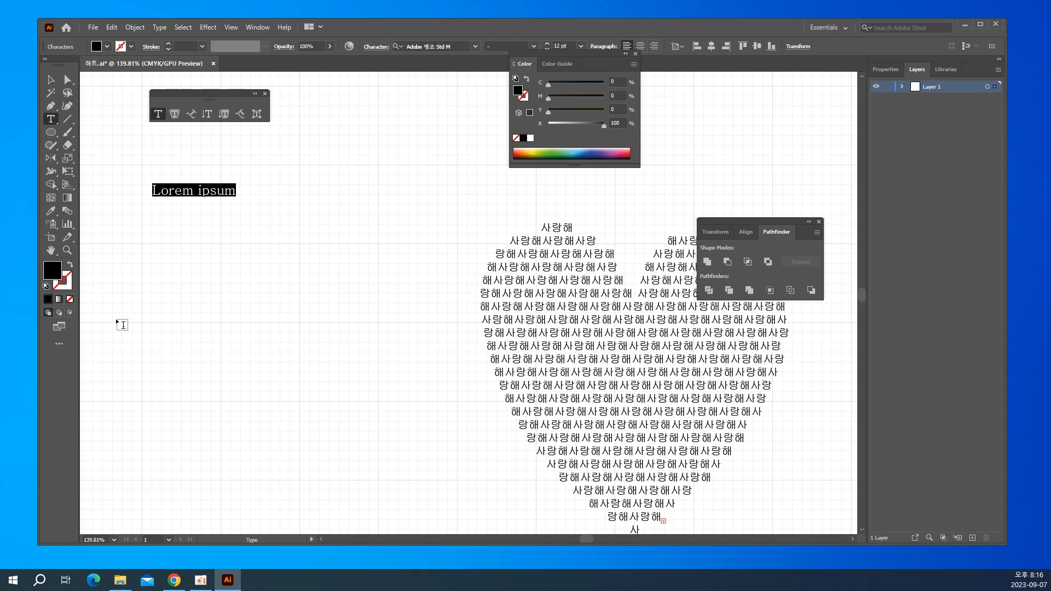
text(ㅇㅇㄹㅇㄹ)
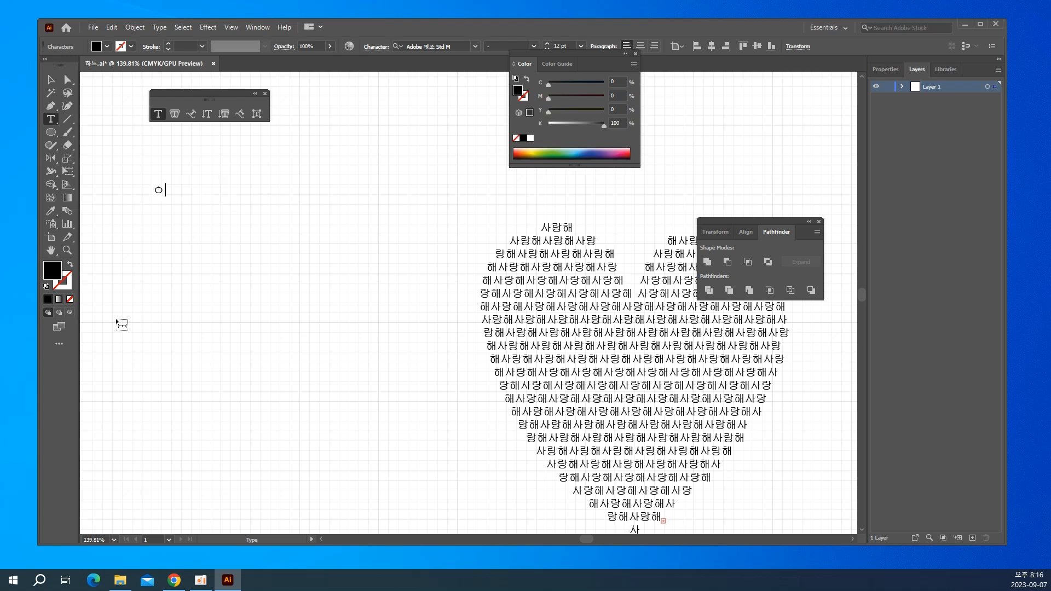
key(BackSpace)
key(BackSpace)
key(BackSpace)
key(BackSpace)
key(BackSpace)
text(ㅇㄷㅇ)
key(BackSpace)
key(BackSpace)
key(BackSpace)
Enter the sample text on three lines: "DFDSFDSfsdfdfsdf", "DsdfdfDFDFDf" and "DFdssdfsf".
text(DFDSFDSfsdfdfsdf )
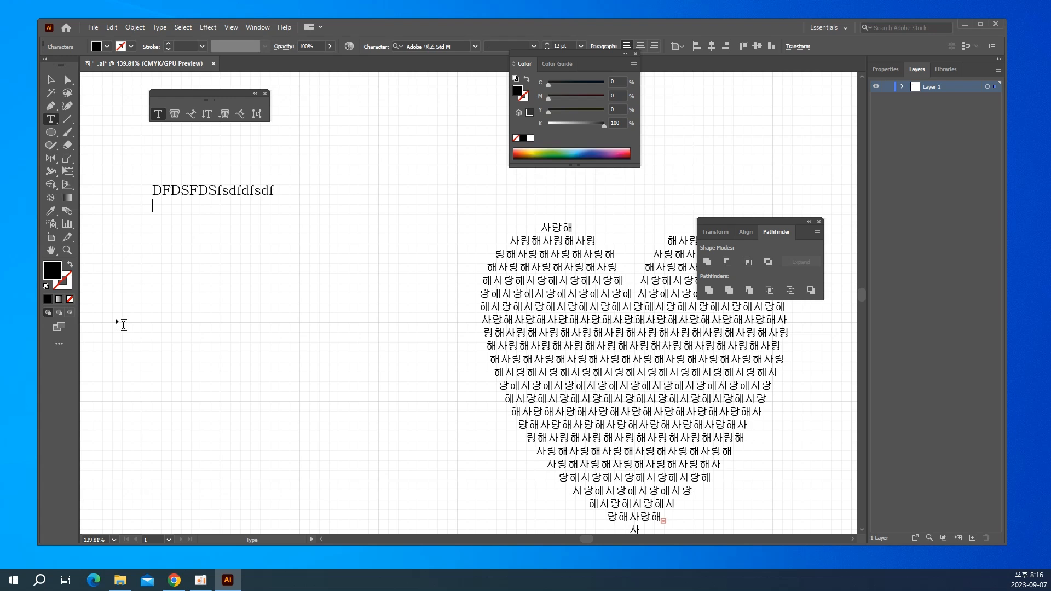
text(DsdfdfDFDFDf)
key(Return)
text(DF)
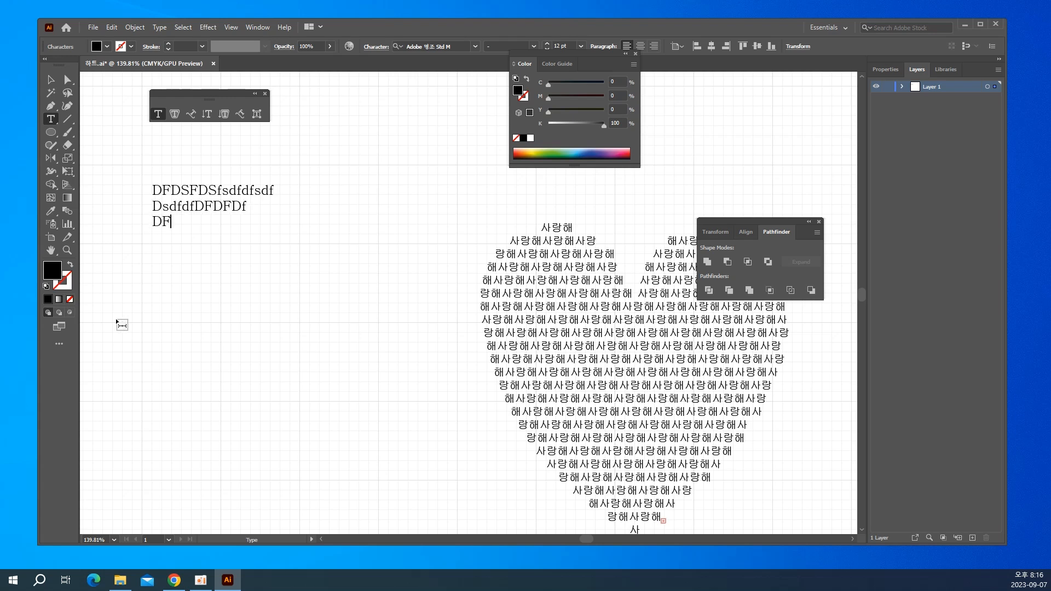
text(dssdfsf)
Select all of the three-line sample text and bring up the character settings beside it.
key(ctrl+a)
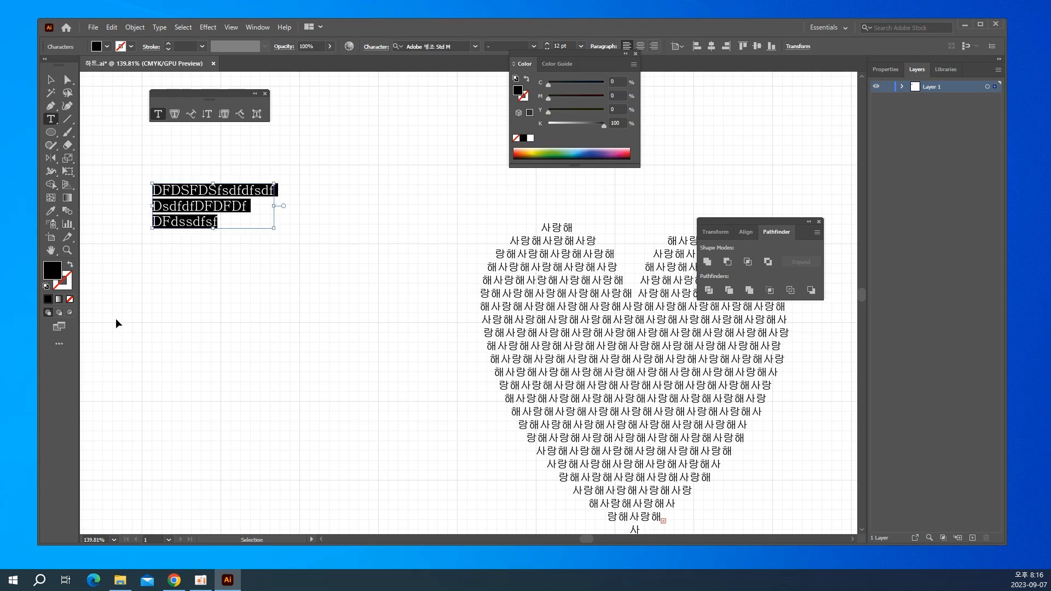
key(ctrl+t)
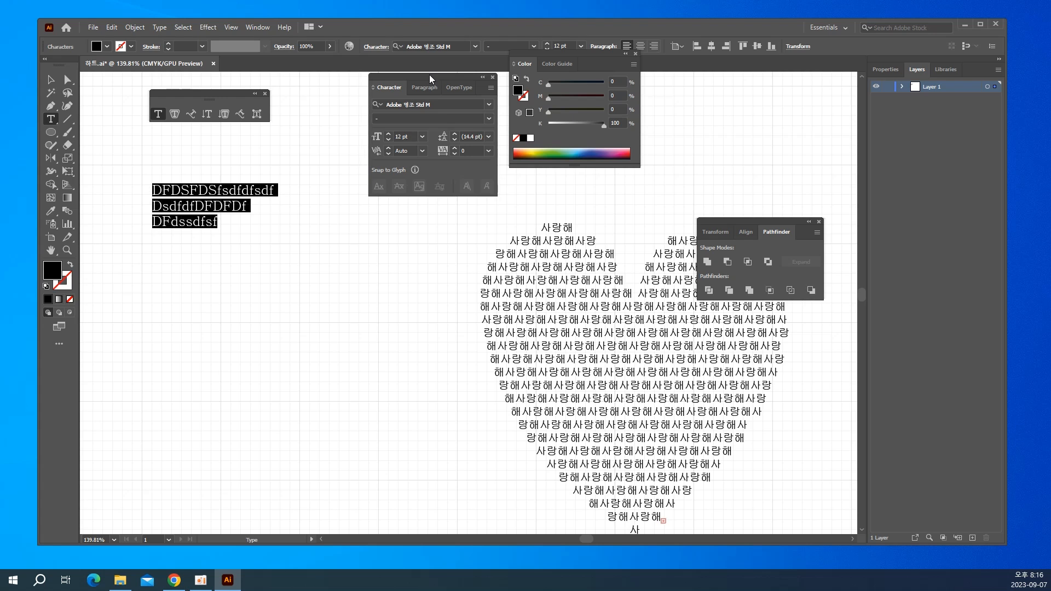
mouse_move(429, 74)
mouse_down()
mouse_move(429, 96)
mouse_move(607, 117)
mouse_move(726, 63)
mouse_move(726, 100)
mouse_move(410, 124)
mouse_move(399, 84)
mouse_move(412, 78)
mouse_up()
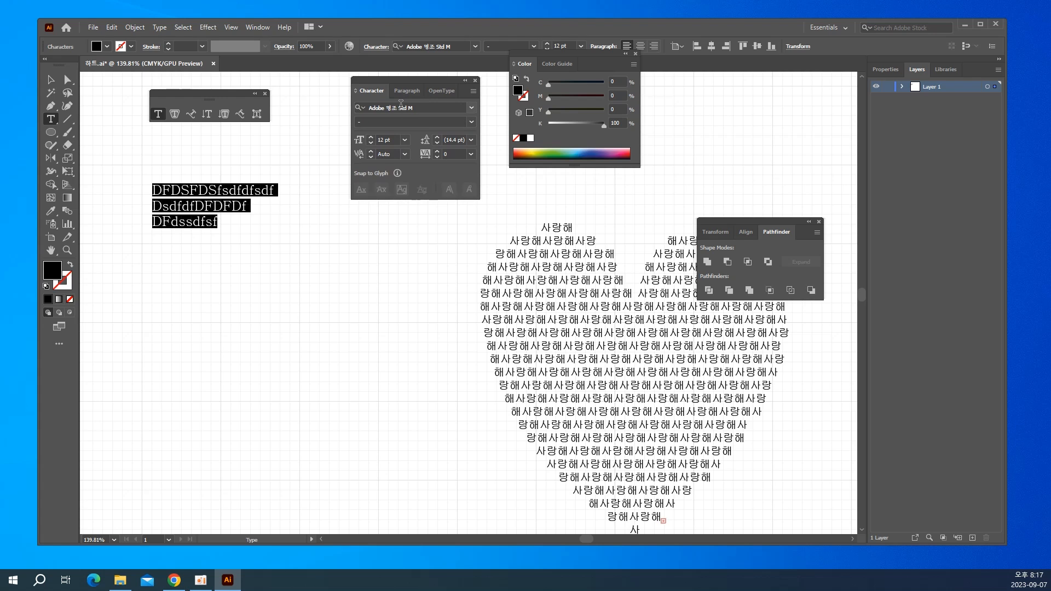
key(ctrl+t)
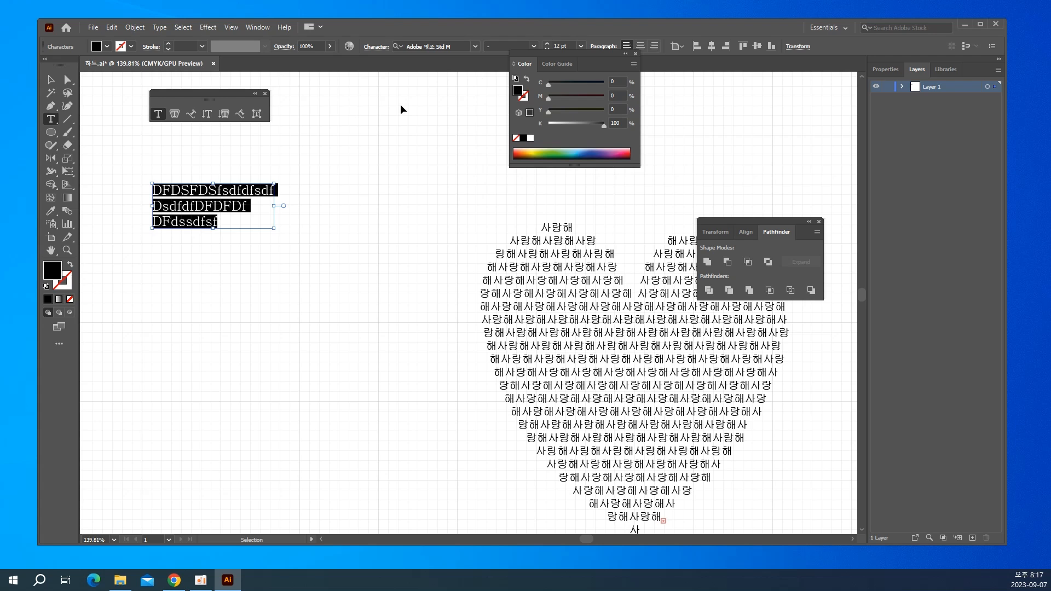
key(ctrl+t)
key(ctrl+t)
key(ctrl+t)
key(ctrl+t)
key(ctrl+t)
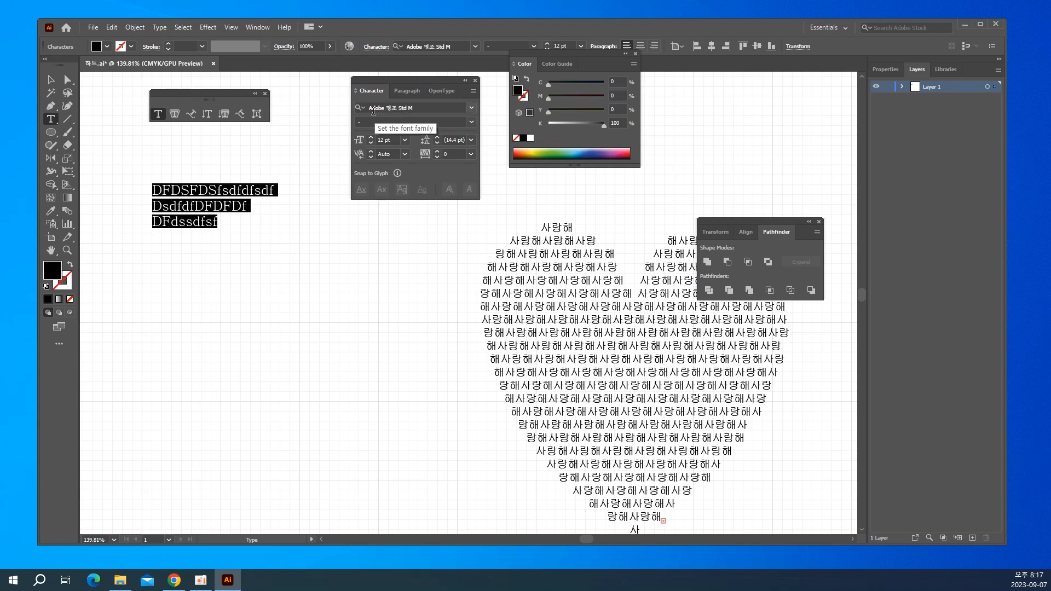
Find "arial" among the fonts and apply Arial Bold to the selected sample text.
click(422, 107)
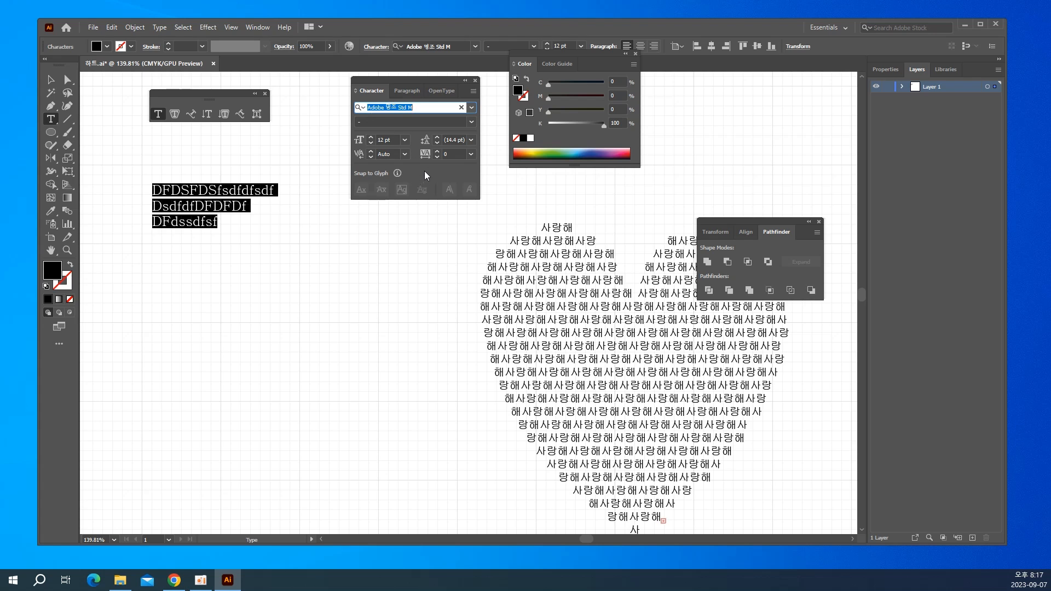
key(BackSpace)
text(ar)
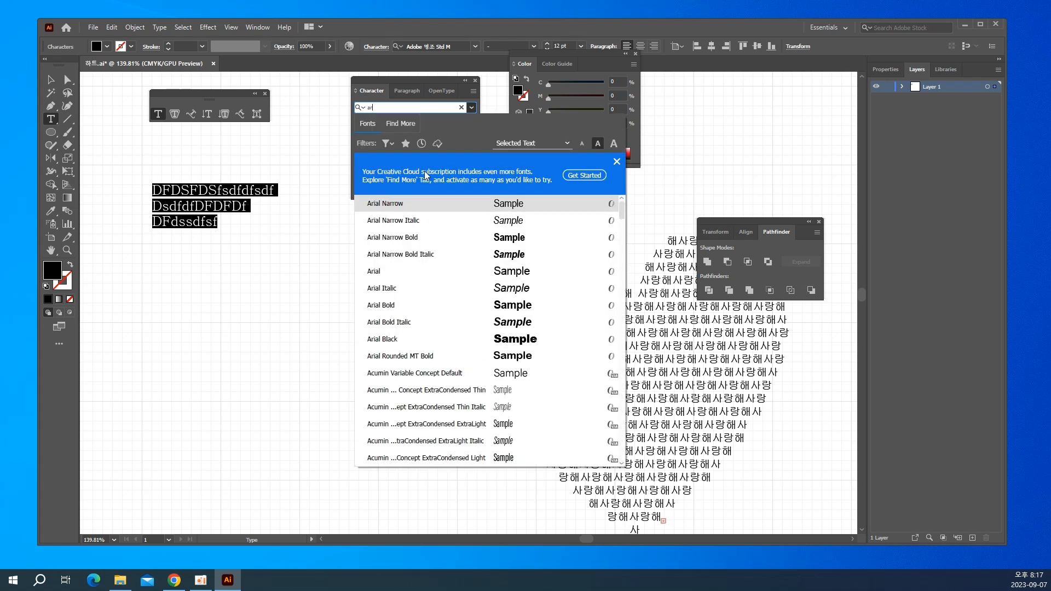
text(i)
text(al)
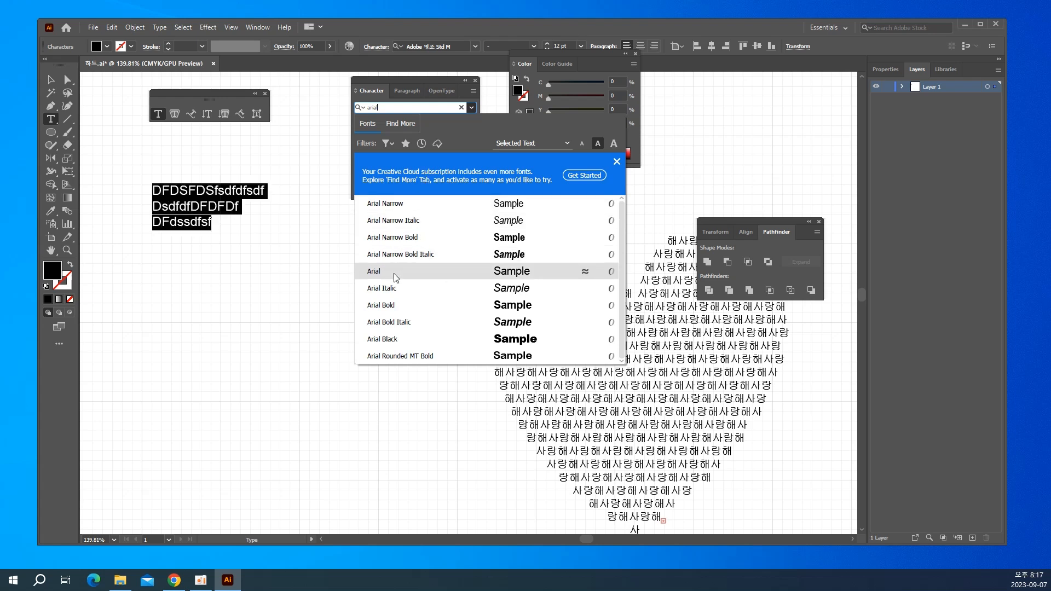
click(392, 309)
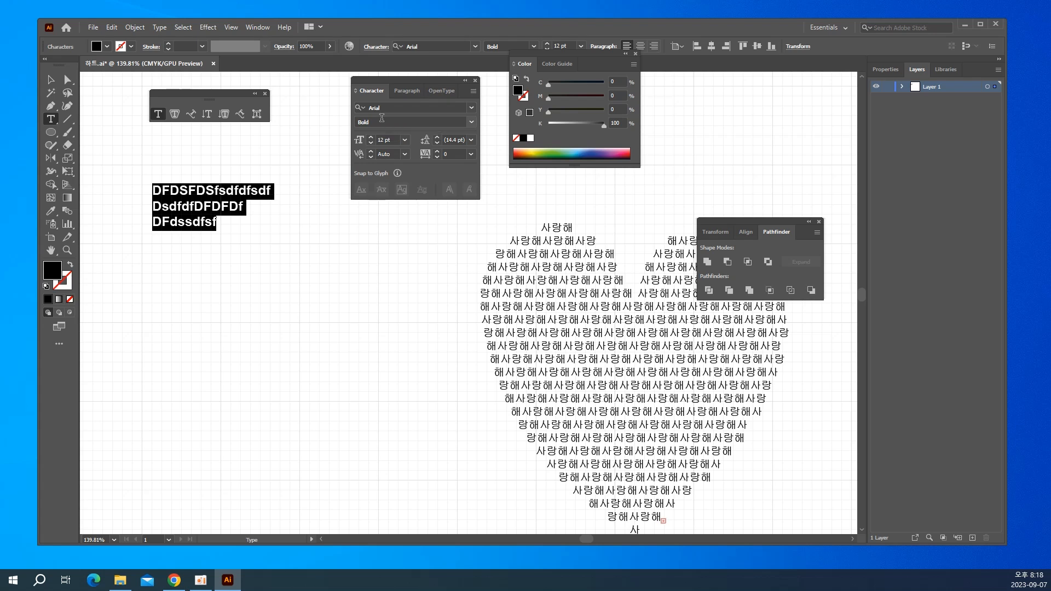
click(472, 122)
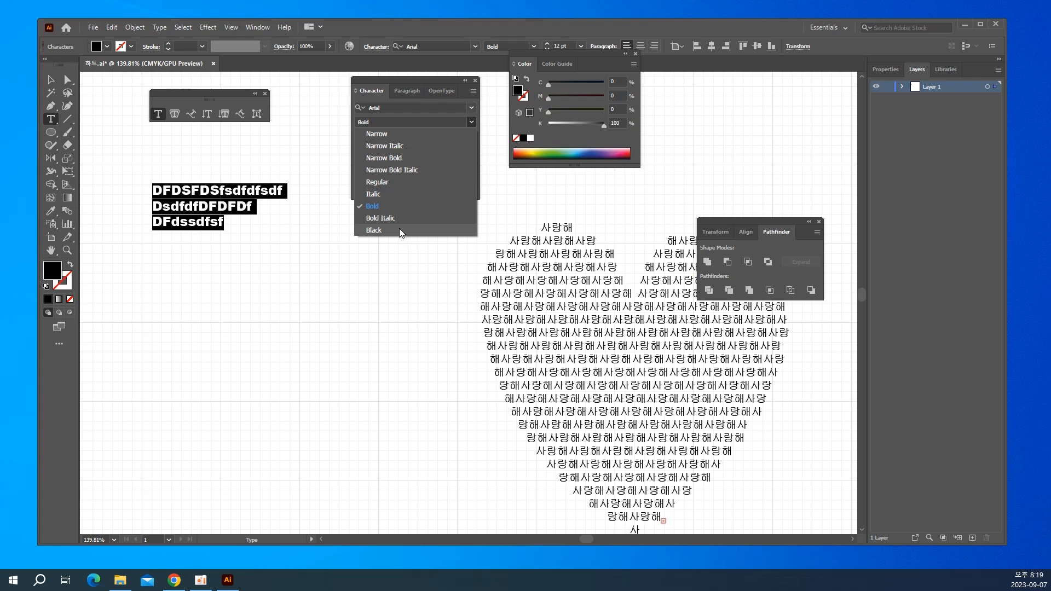
click(406, 203)
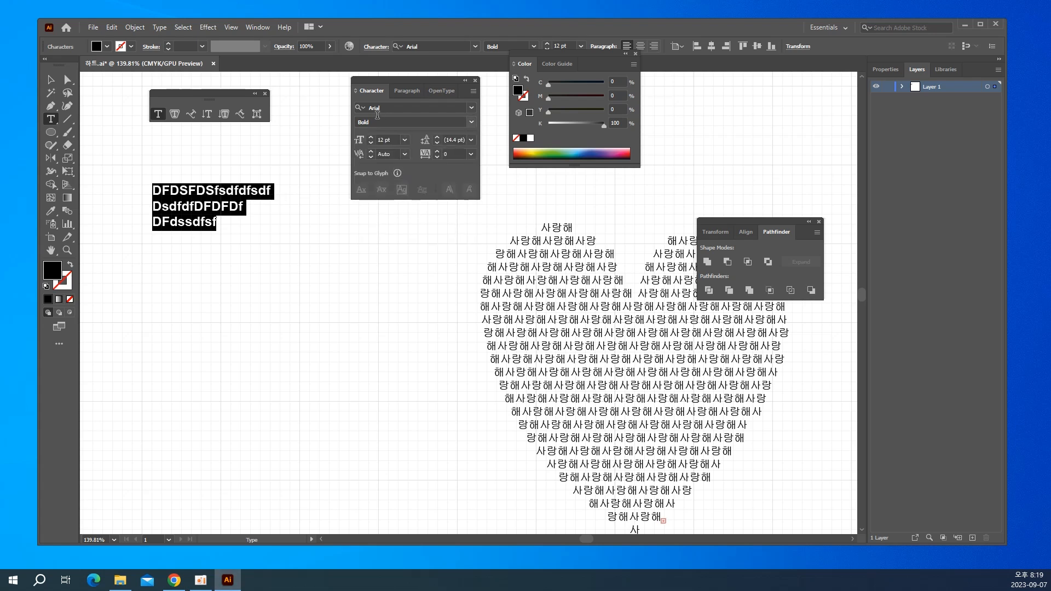
click(405, 139)
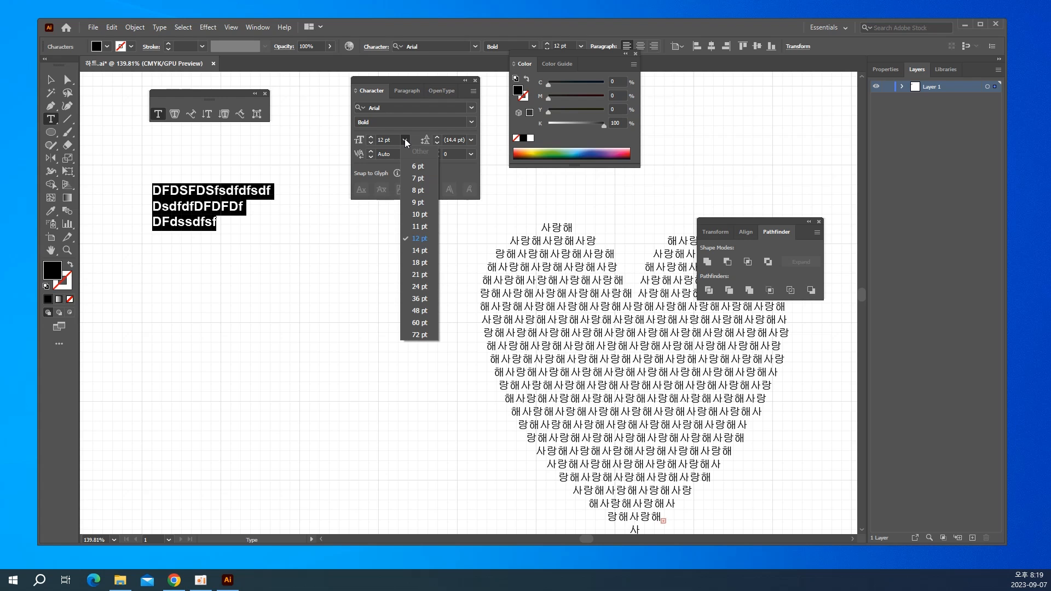
click(405, 140)
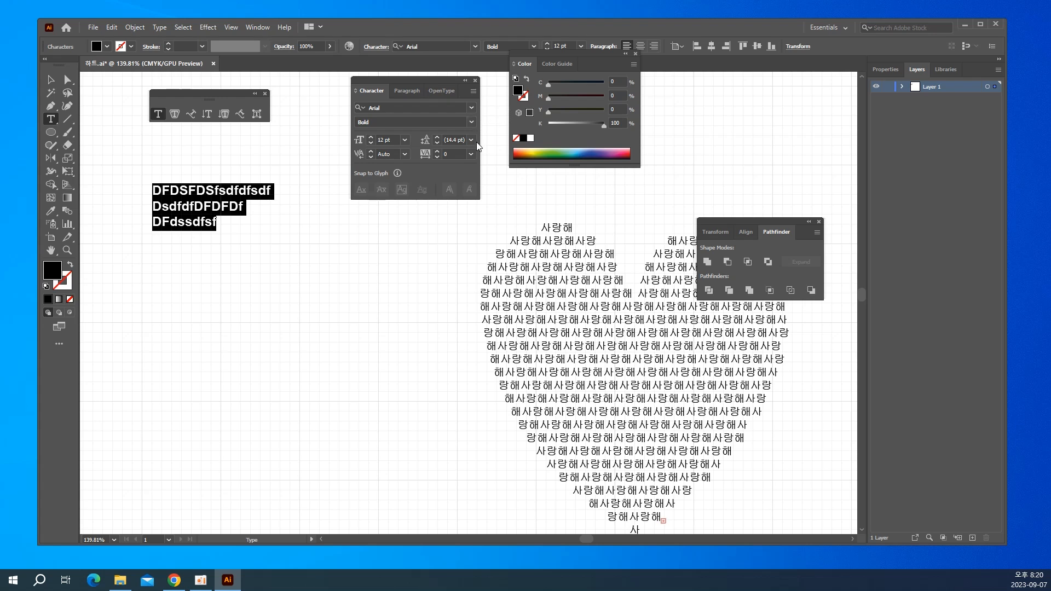
click(469, 141)
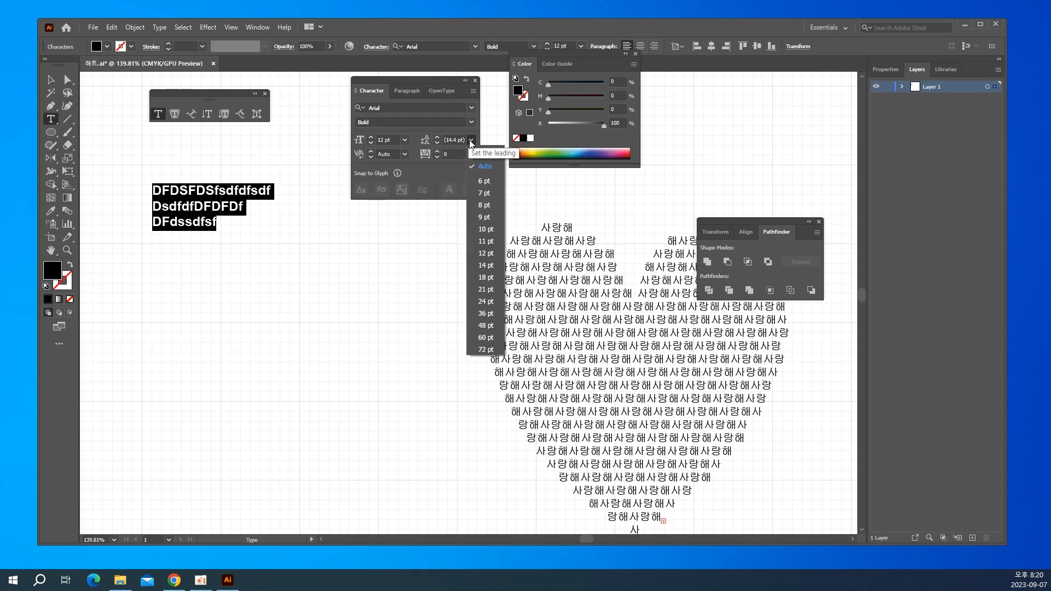
click(480, 165)
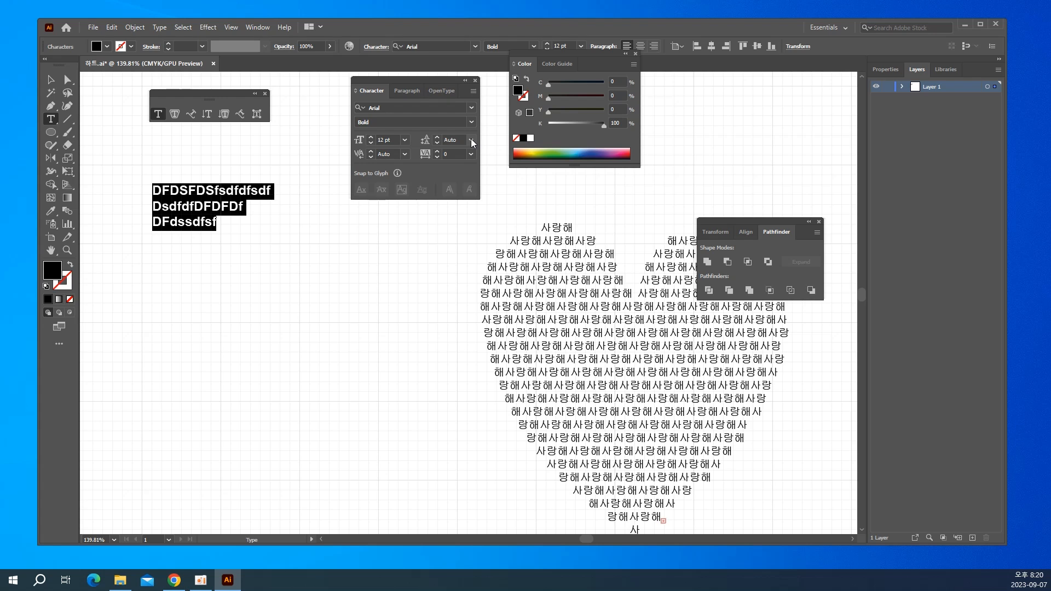
click(472, 141)
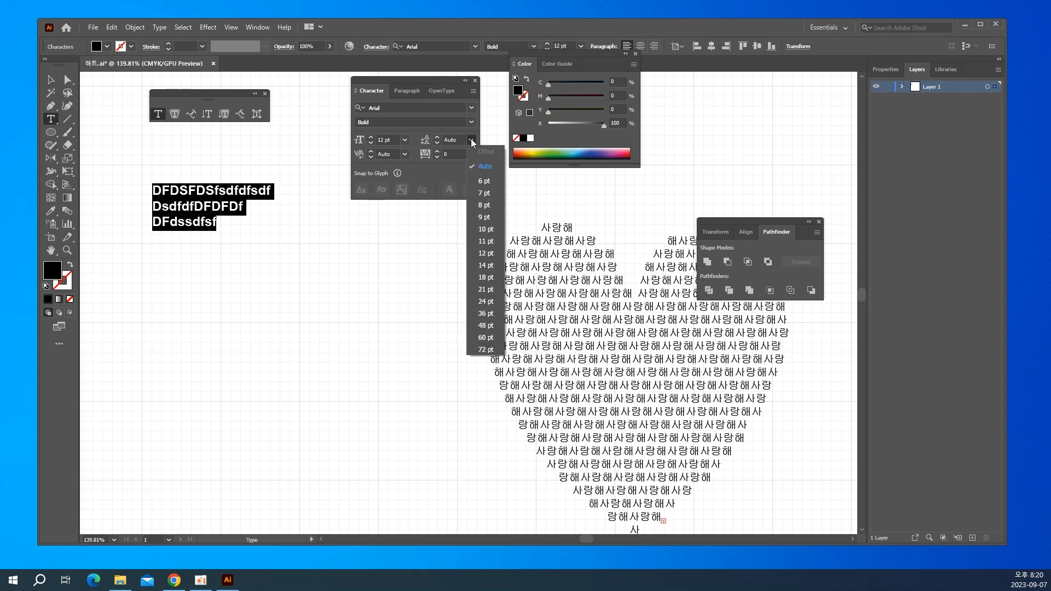
click(471, 139)
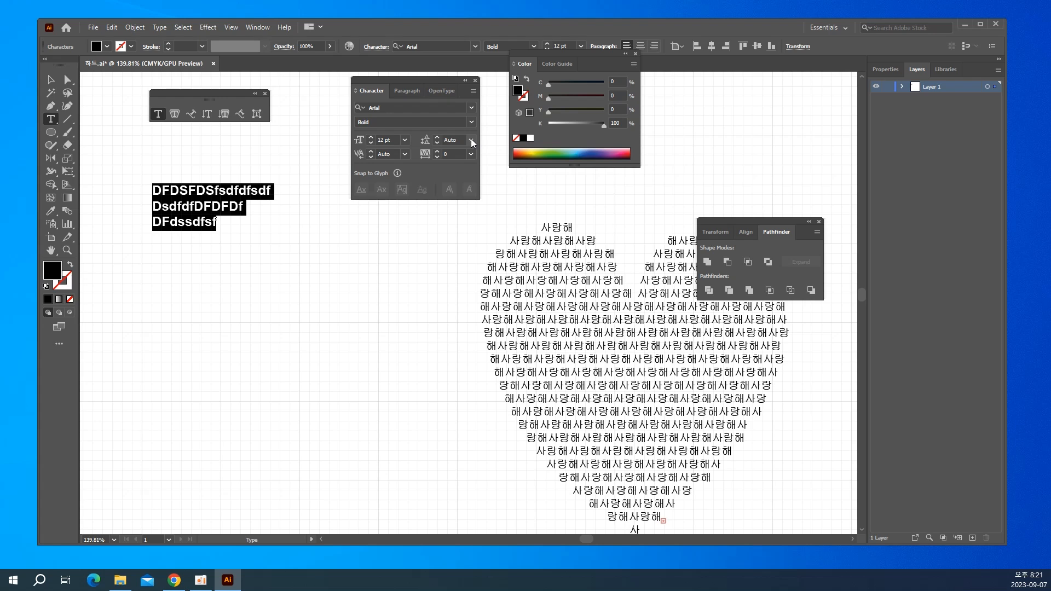
Set the selected sample text's leading to 18 pt and its tracking to 0.
click(471, 140)
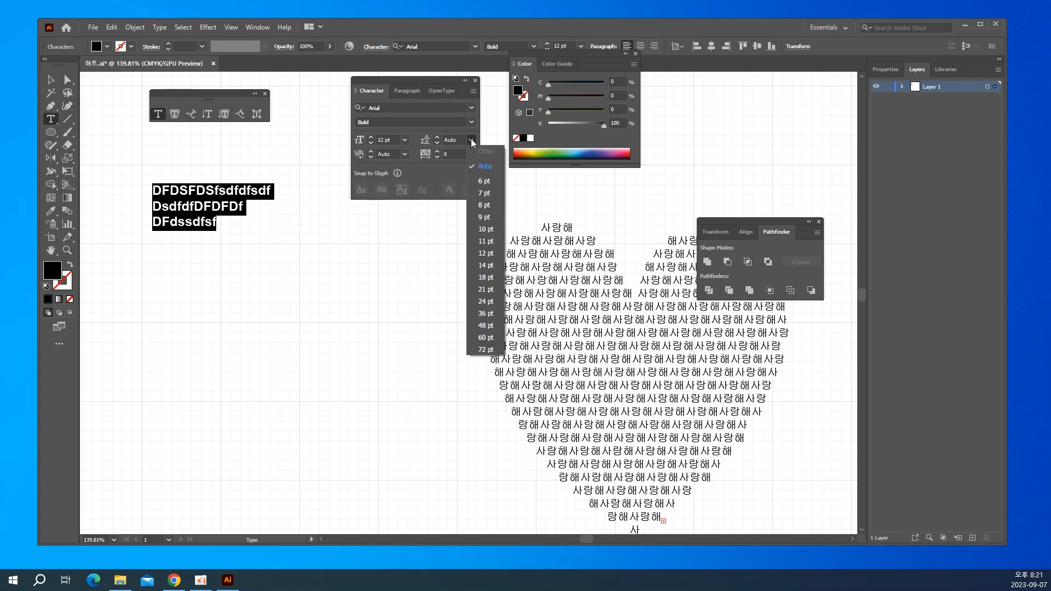
click(474, 277)
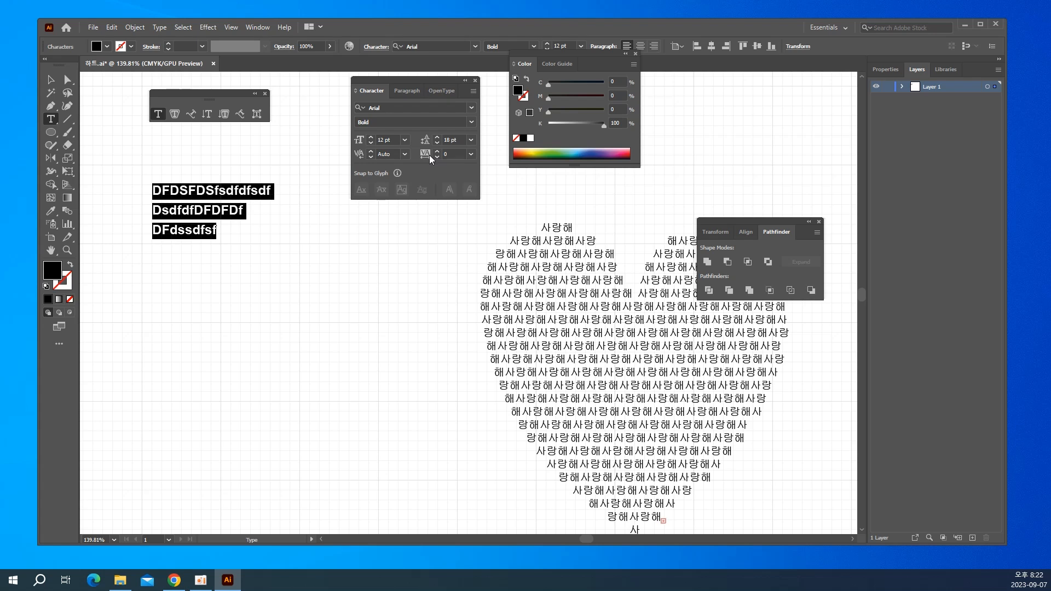
click(472, 154)
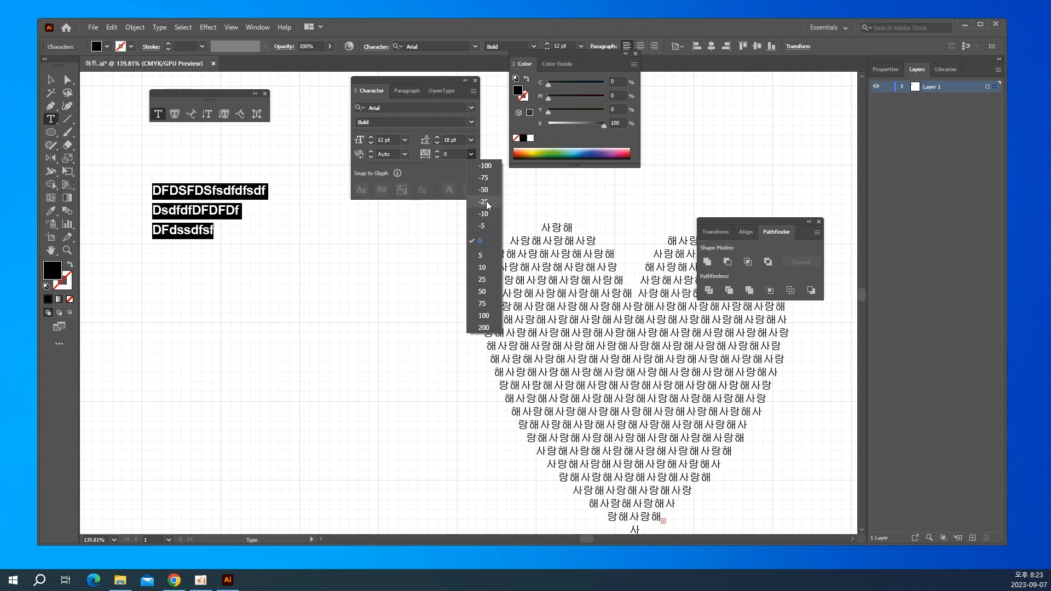
click(485, 244)
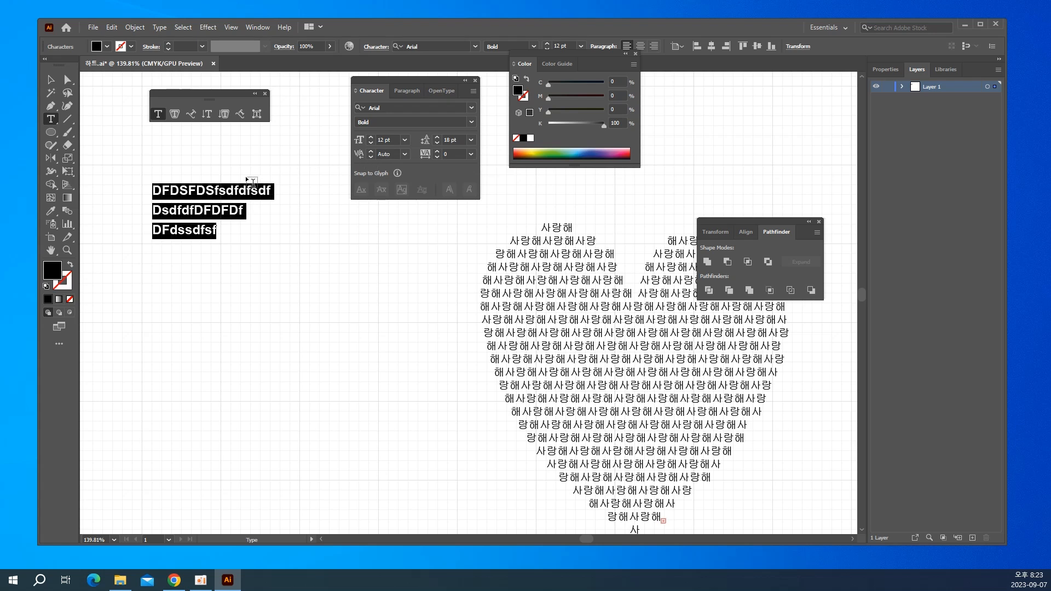
Add a separate point text object reading "Photoshop" below the three-line sample text.
click(164, 193)
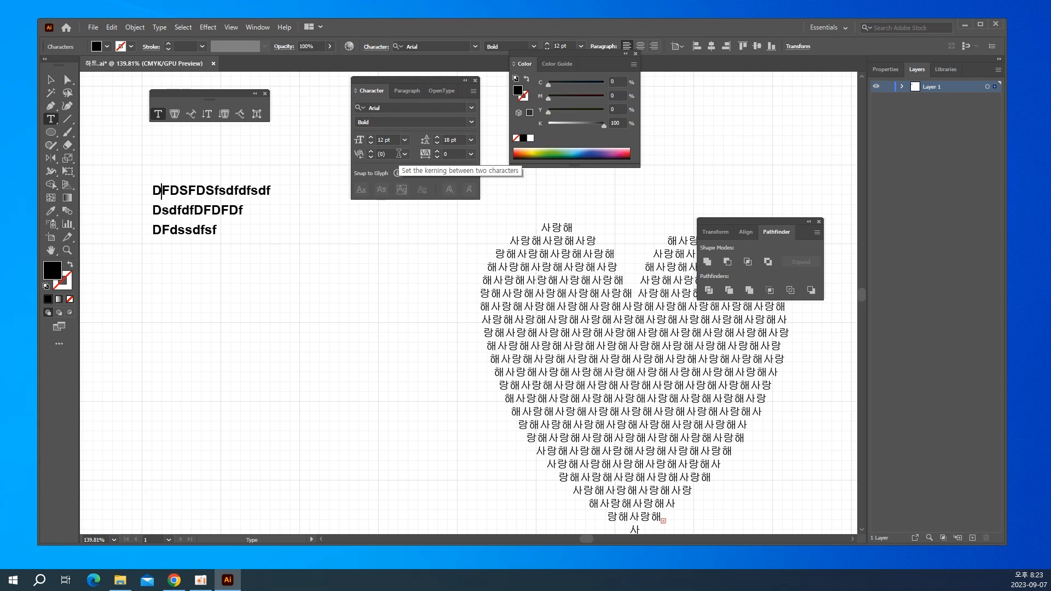
click(51, 81)
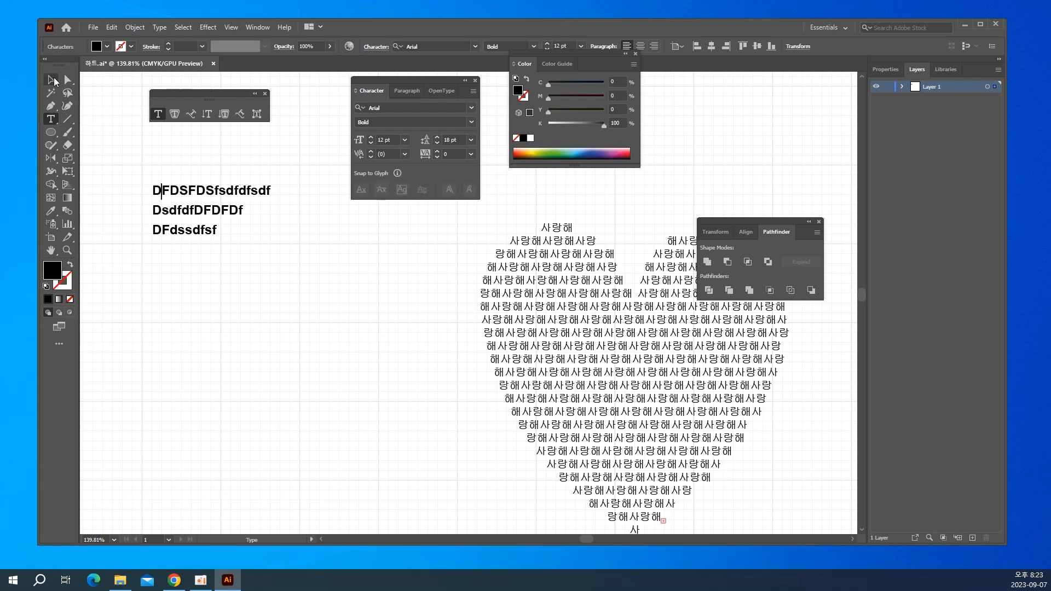
click(57, 123)
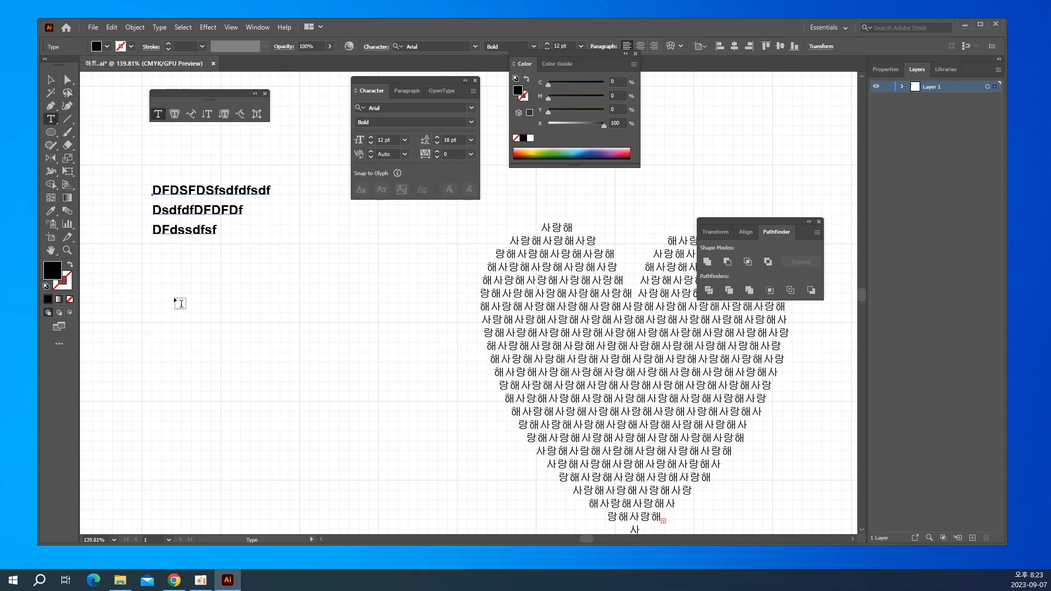
click(174, 301)
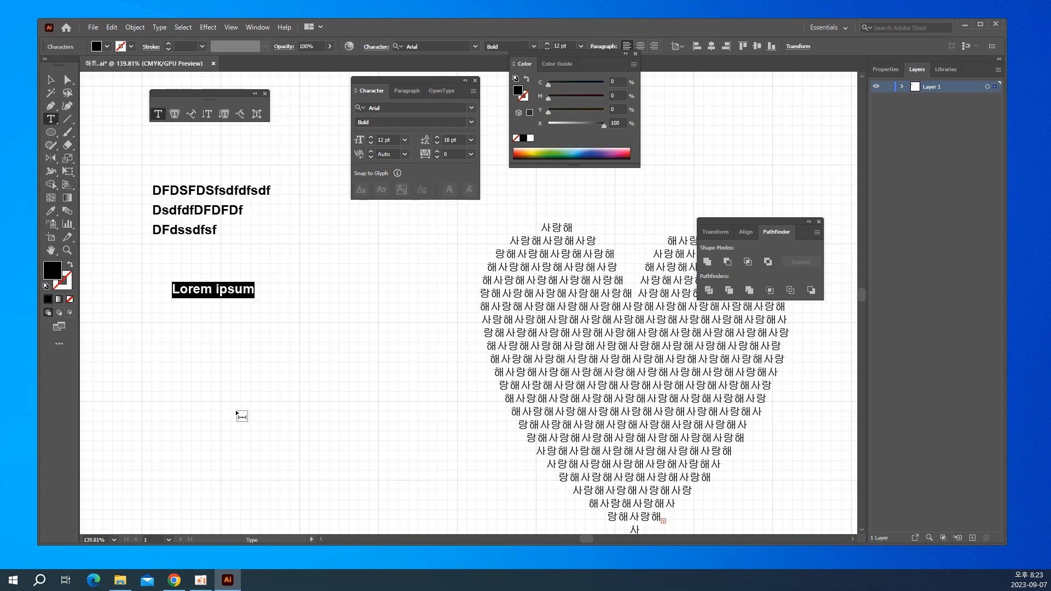
text(Pho)
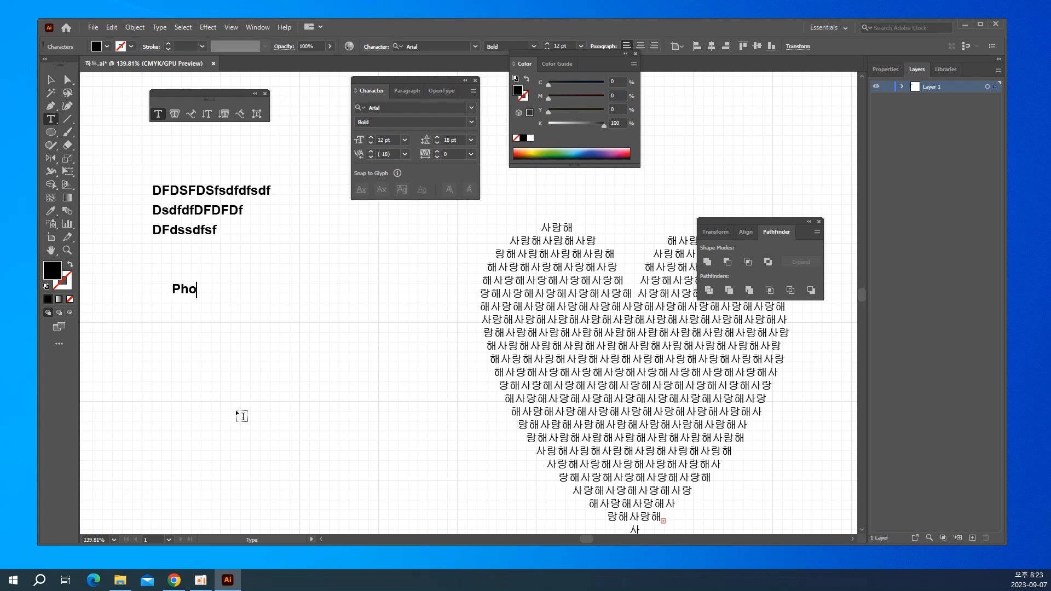
text(toshop)
Set the font size of the initial P in "Photoshop" to 21 pt.
drag(182, 297, 172, 291)
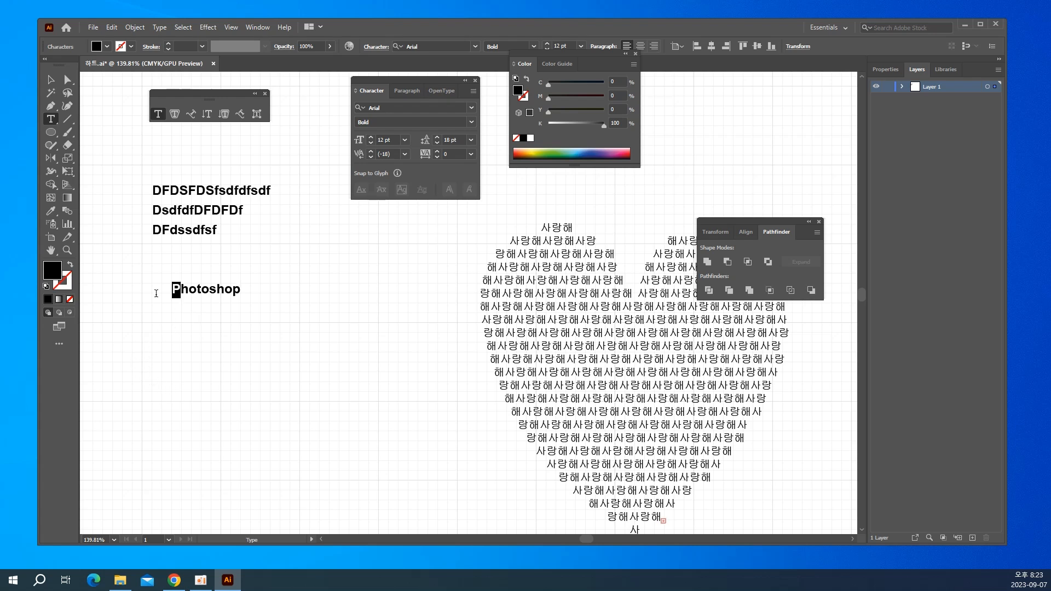
click(405, 140)
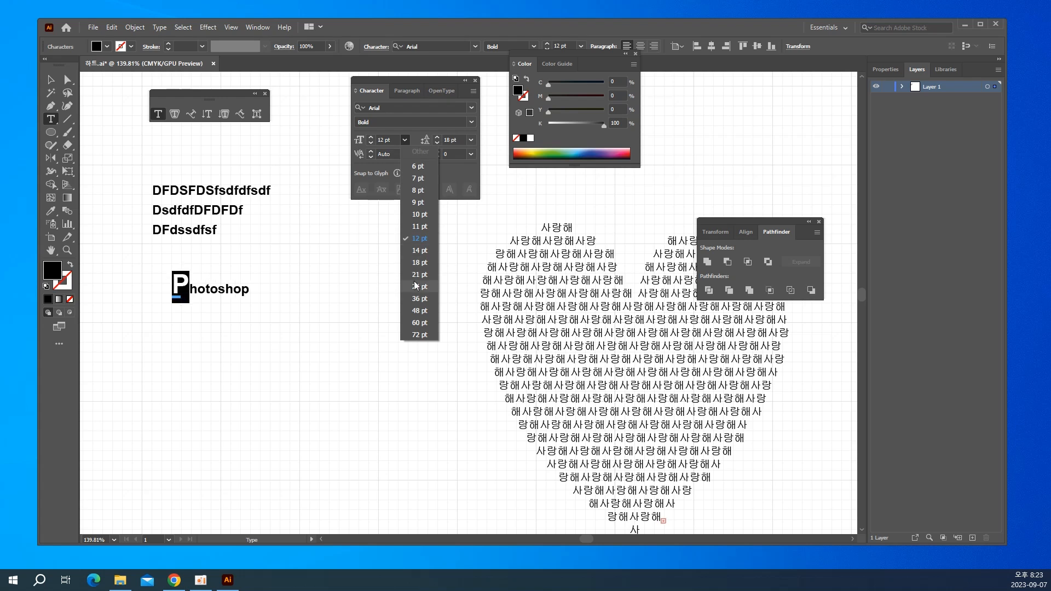
click(420, 275)
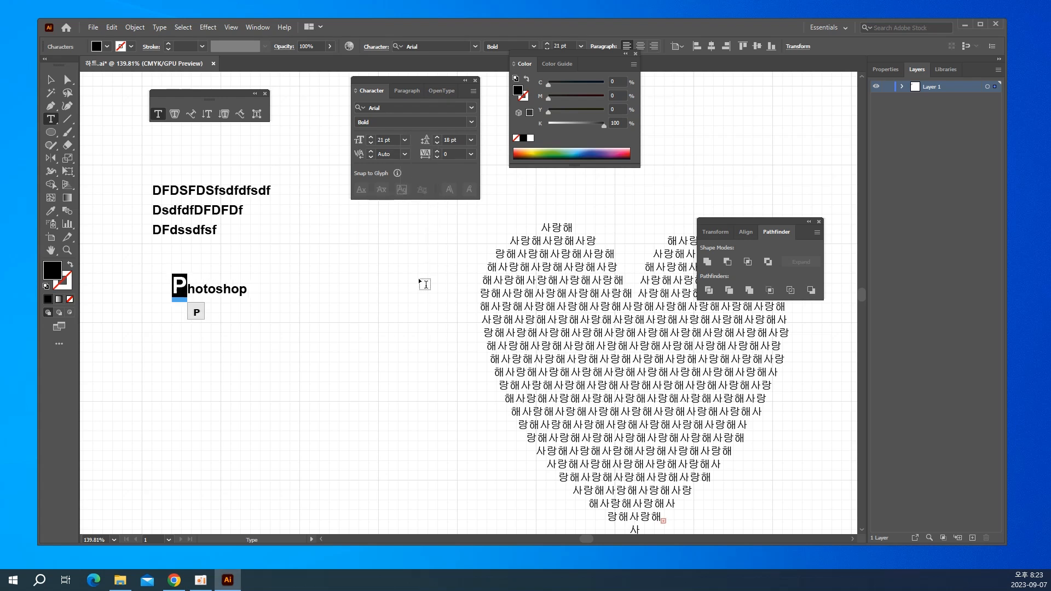
Delete the "Photoshop" text object.
click(183, 289)
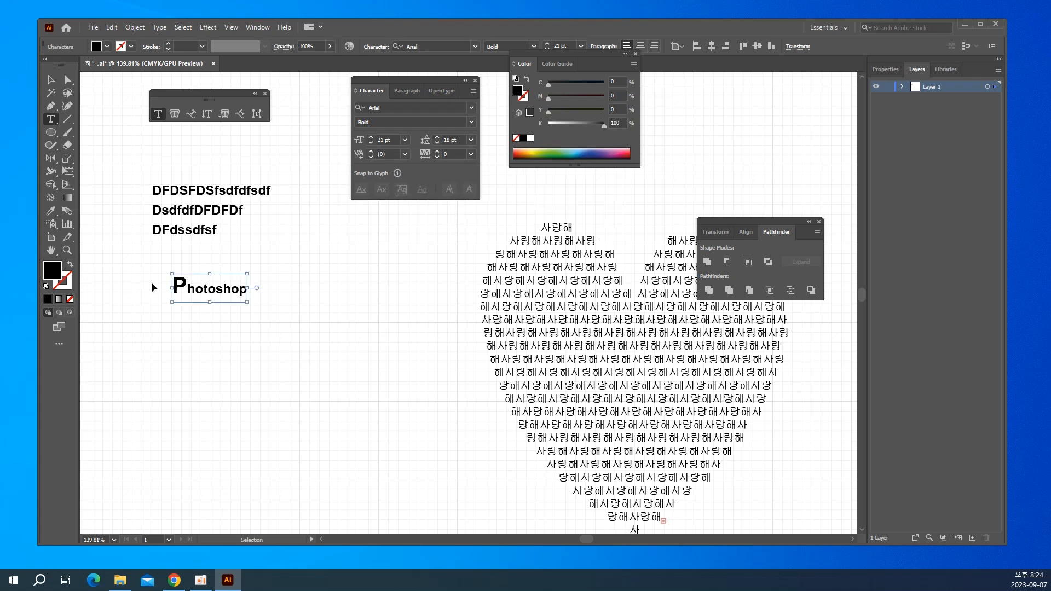
key(Escape)
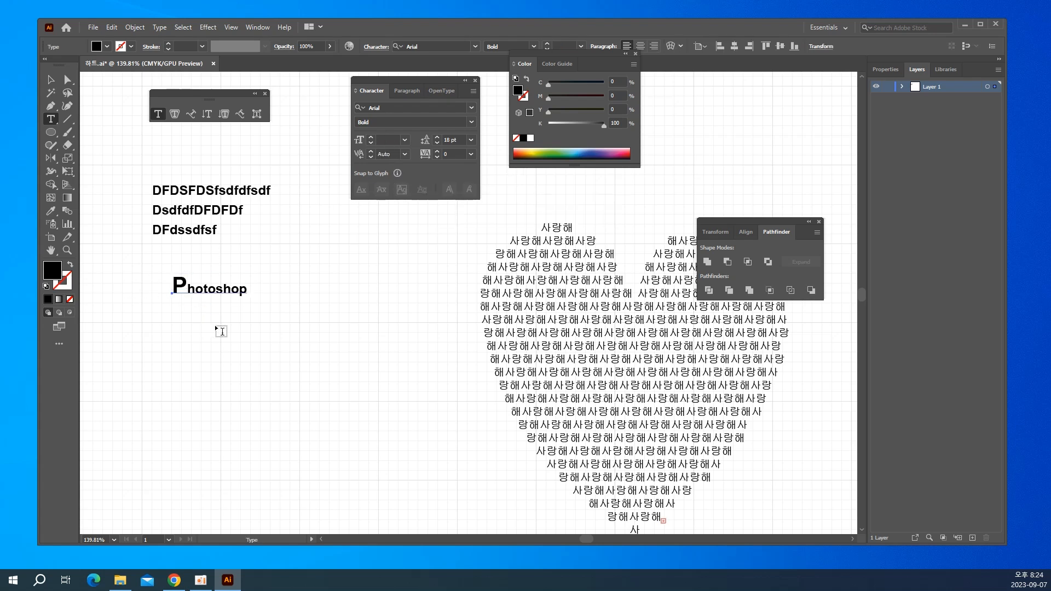
key(Delete)
Select all of the three-line sample text and show the full set of Character options.
double_click(198, 188)
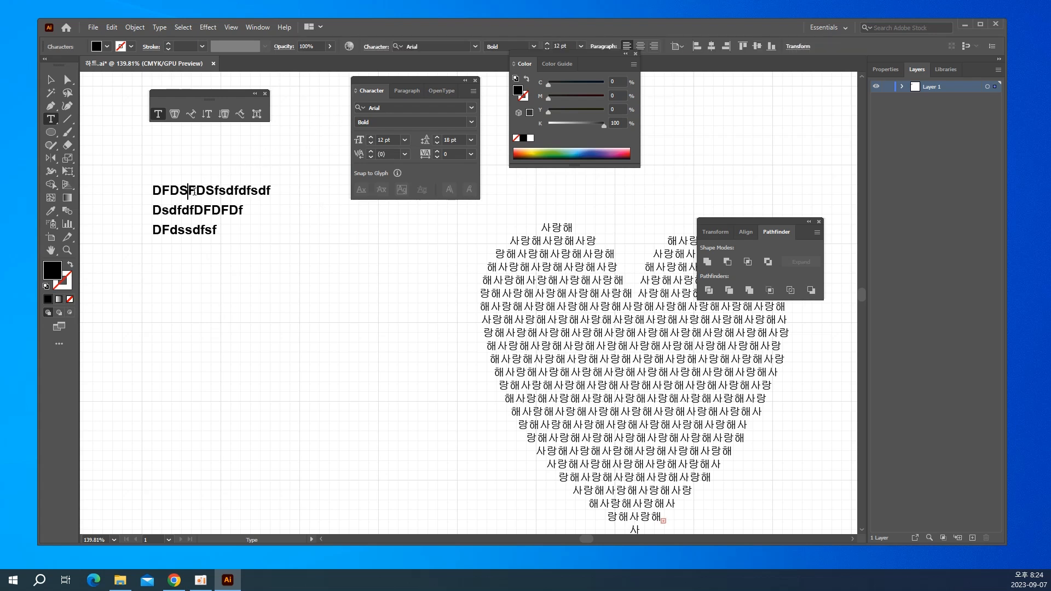
key(ctrl+a)
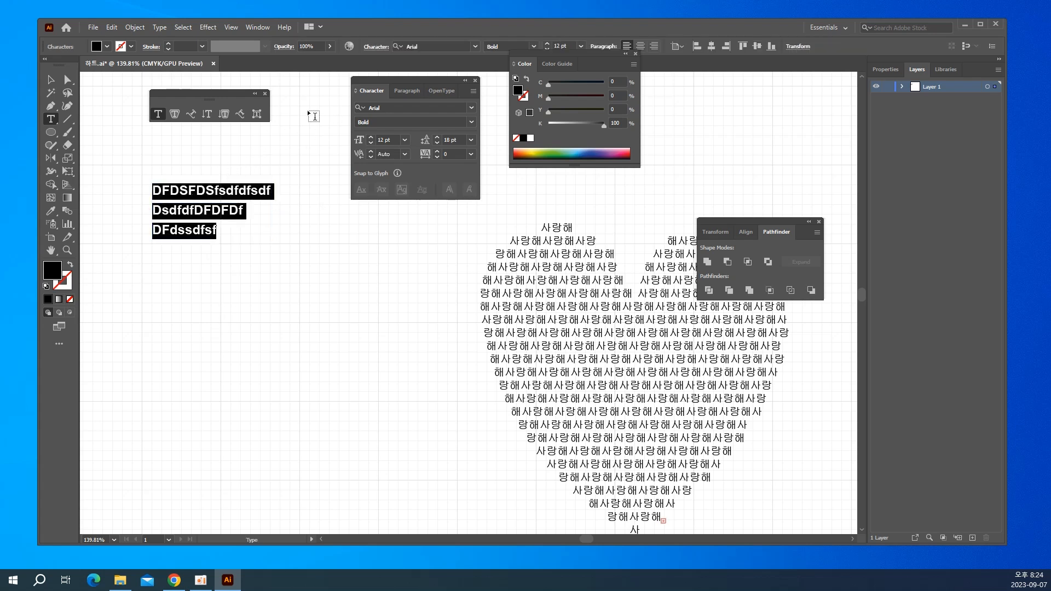
click(474, 92)
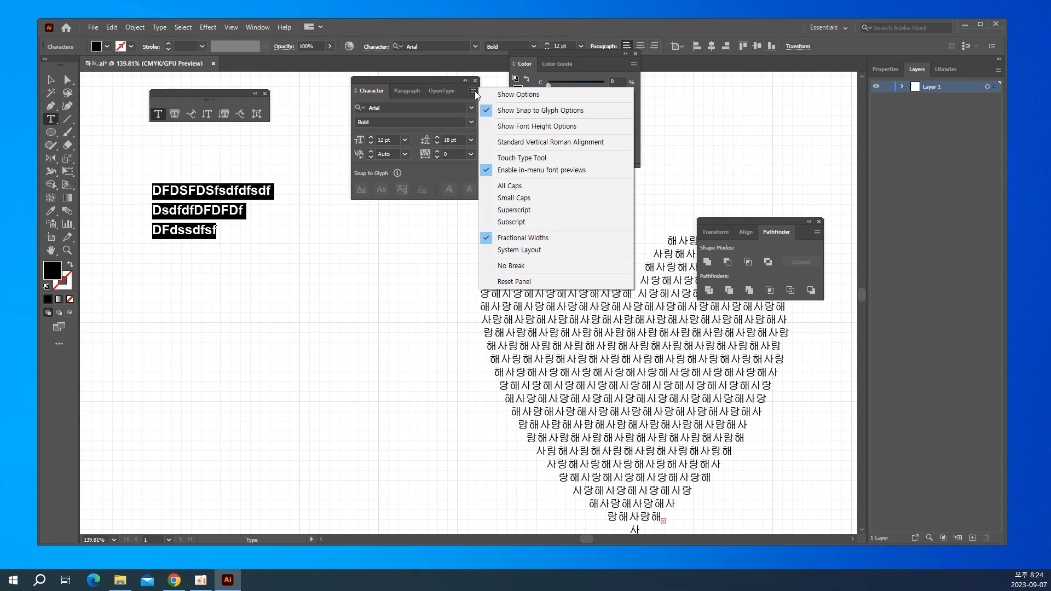
click(520, 95)
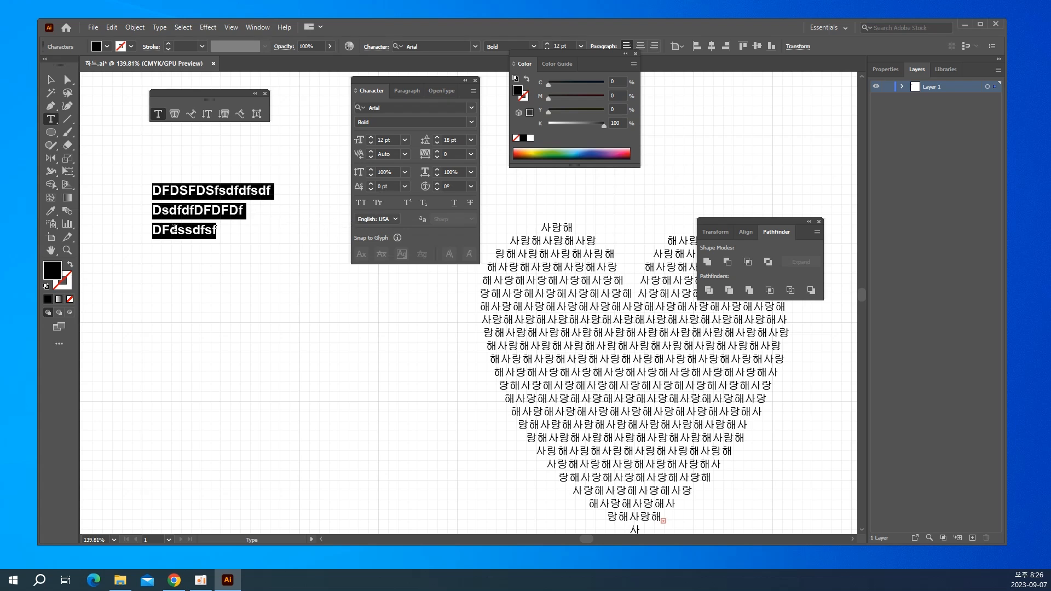
Replace the sample text with the single line "H2O X2 + Y2", leaving a wide gap after H2O.
key(BackSpace)
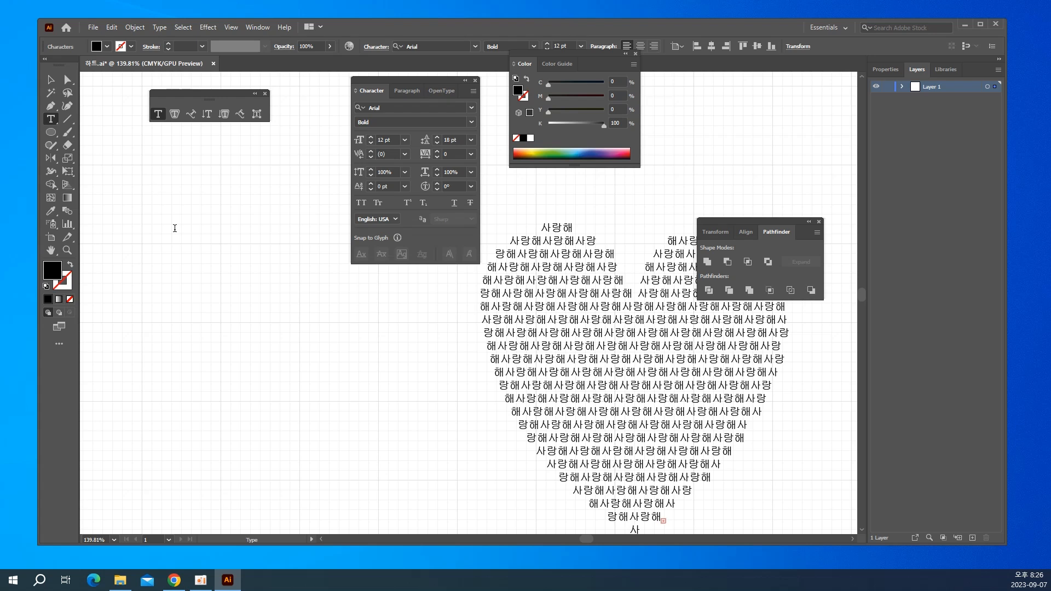
text(H)
text(2)
text(O)
text(X)
text(2)
text( +)
text( Y)
text(2)
Set the font size of the 2 after X to 8 pt.
drag(206, 191, 214, 192)
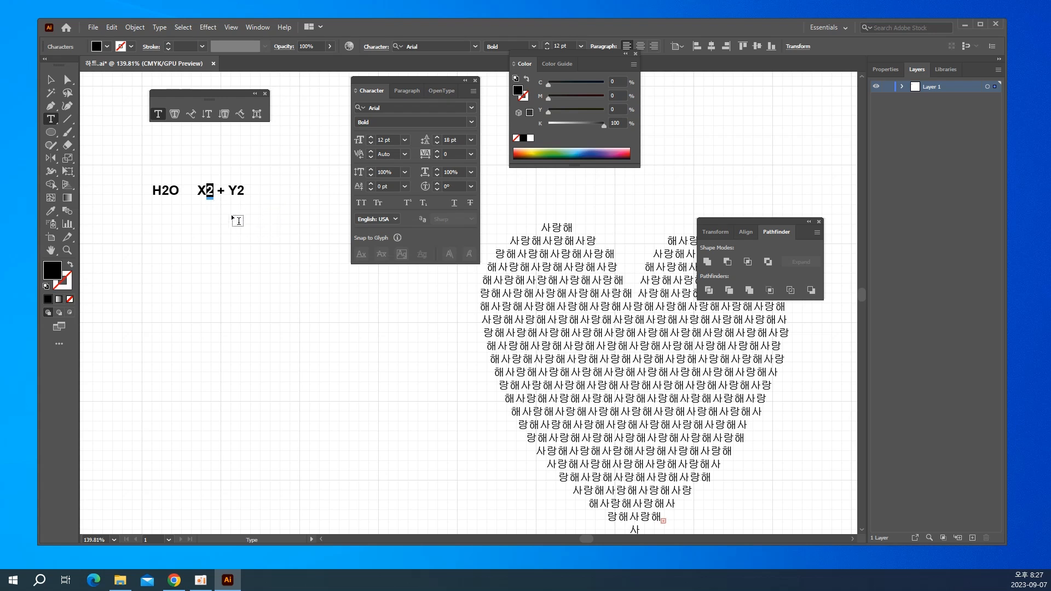
mouse_move(209, 191)
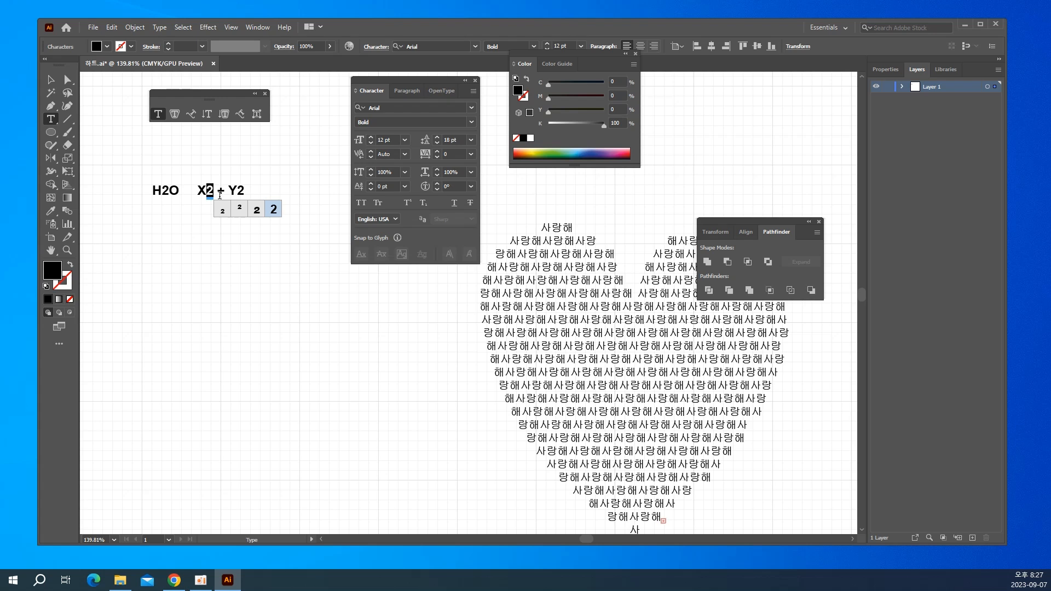
click(382, 139)
double_click(382, 139)
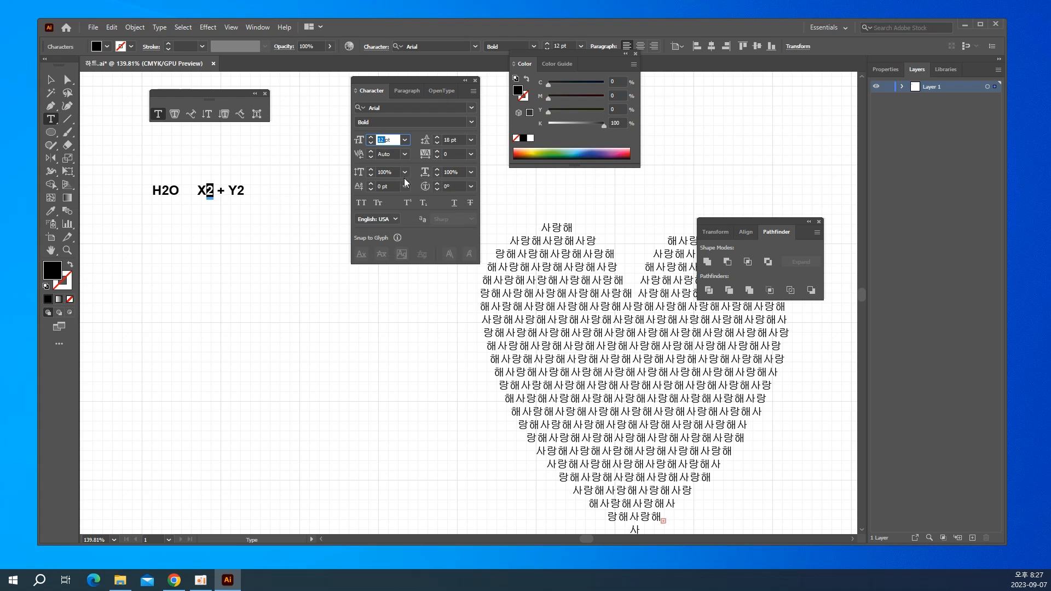
text(8)
key(Return)
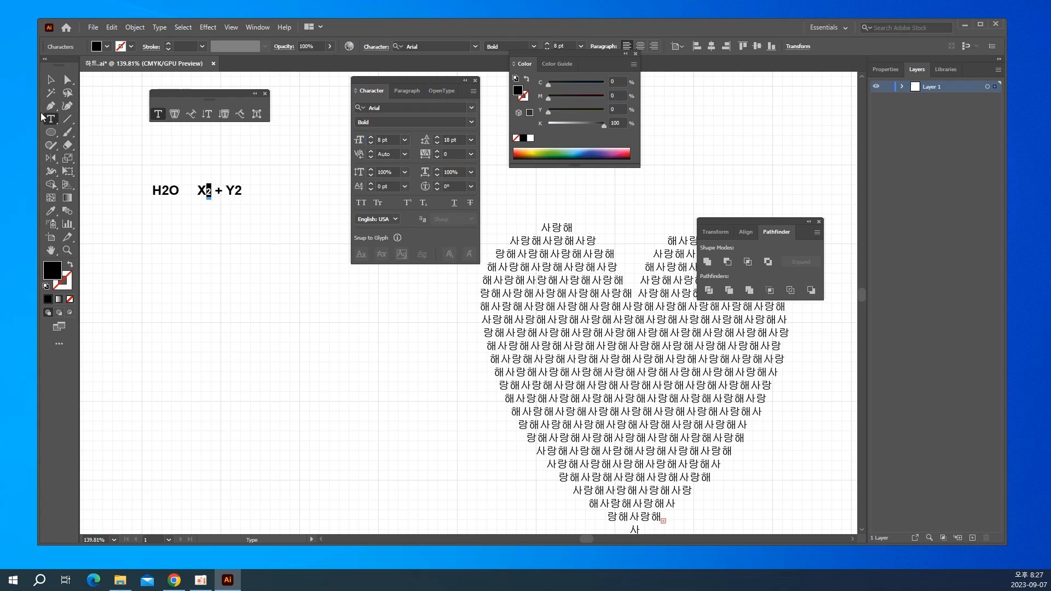
click(50, 80)
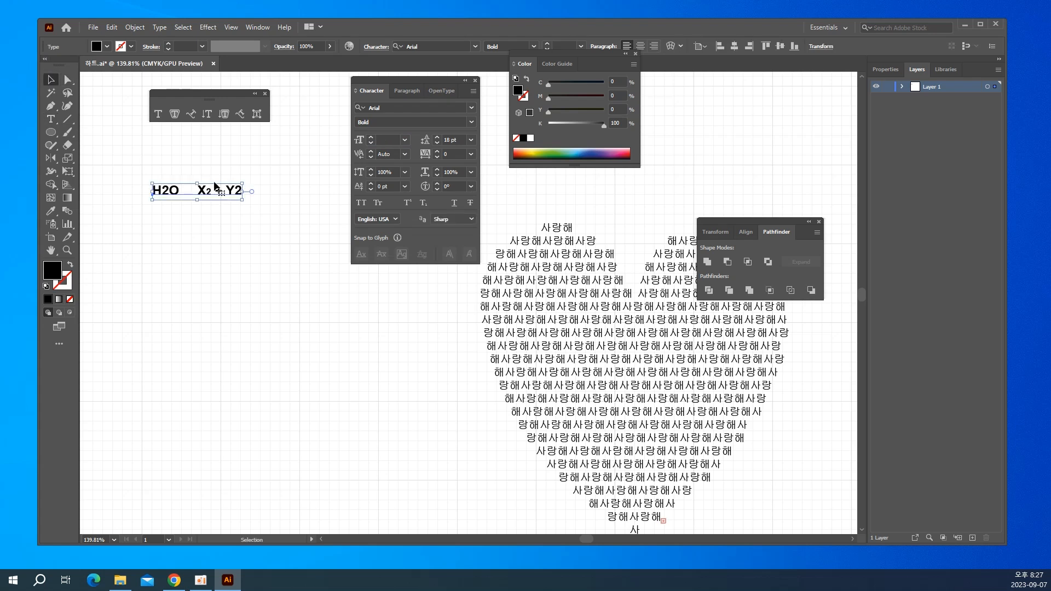
Raise the 2 after X to an exponent with a baseline shift of 8 pt.
key(ctrl+equal)
key(ctrl+equal)
key(ctrl+equal)
key(ctrl+equal)
key(ctrl+equal)
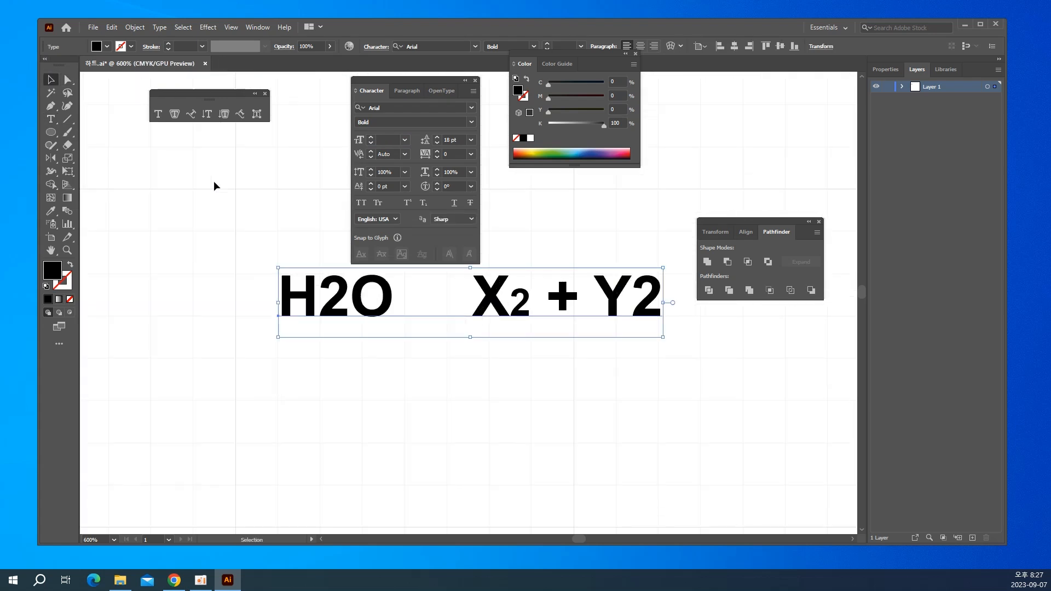
drag(338, 334, 275, 358)
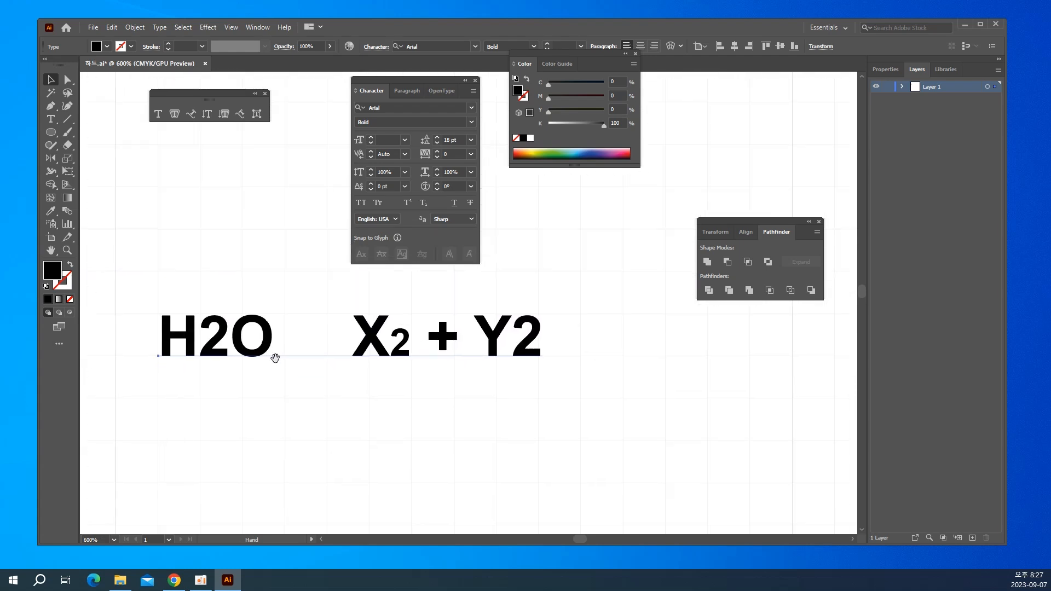
double_click(390, 343)
key(ctrl+a)
drag(411, 340, 392, 343)
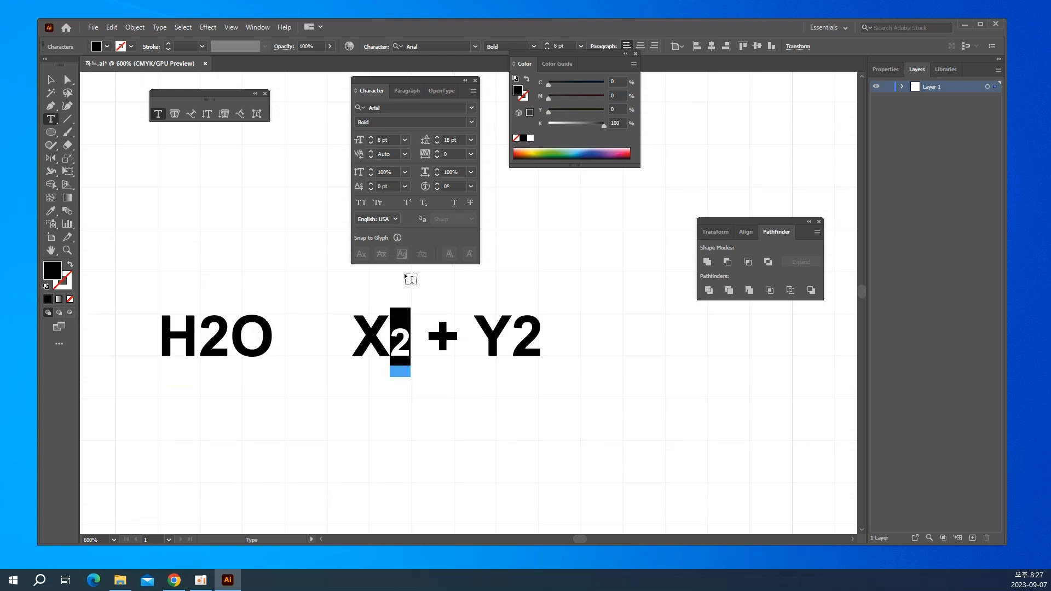
click(390, 186)
text(8)
key(Return)
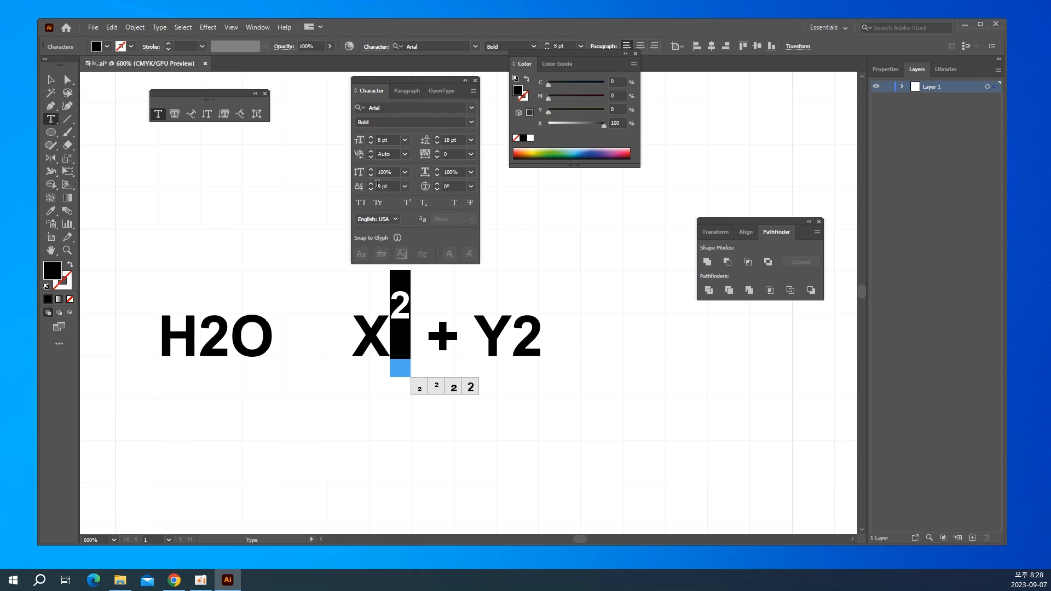
Set the font size of the 2 after Y to 8 pt.
click(527, 342)
drag(527, 342, 541, 341)
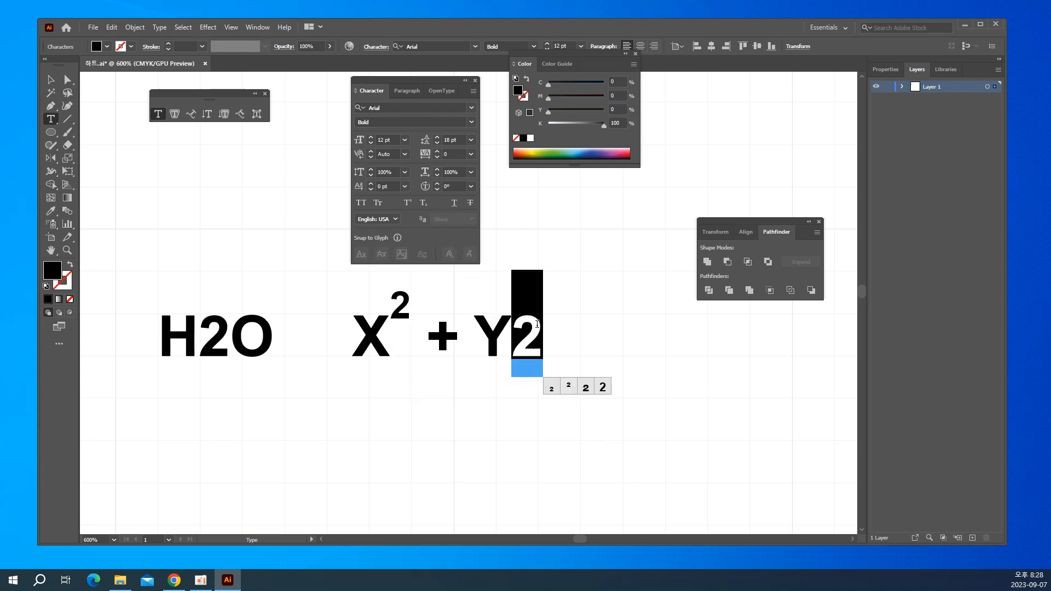
double_click(379, 138)
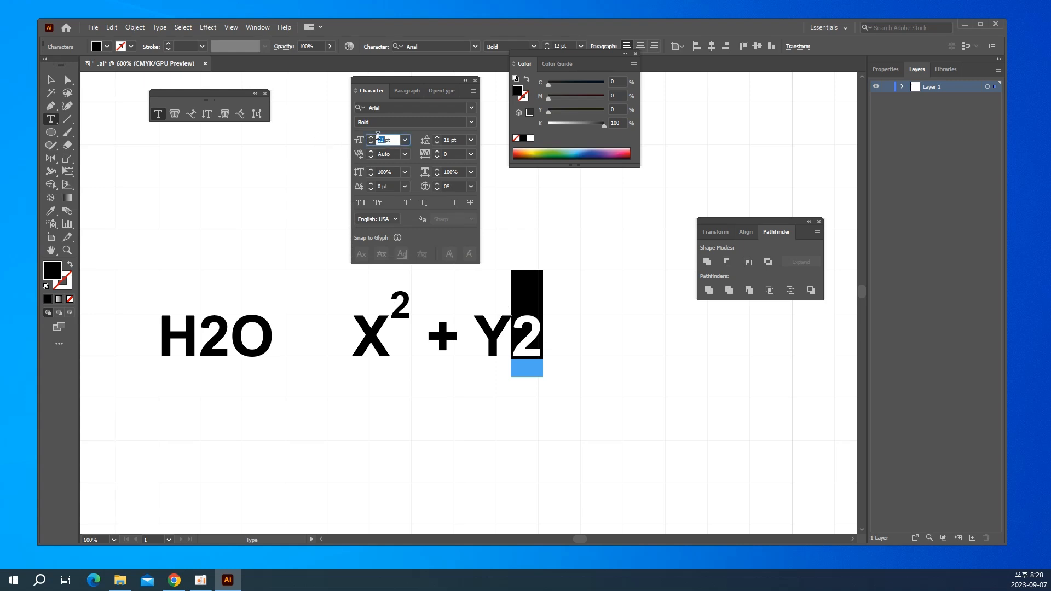
text(8)
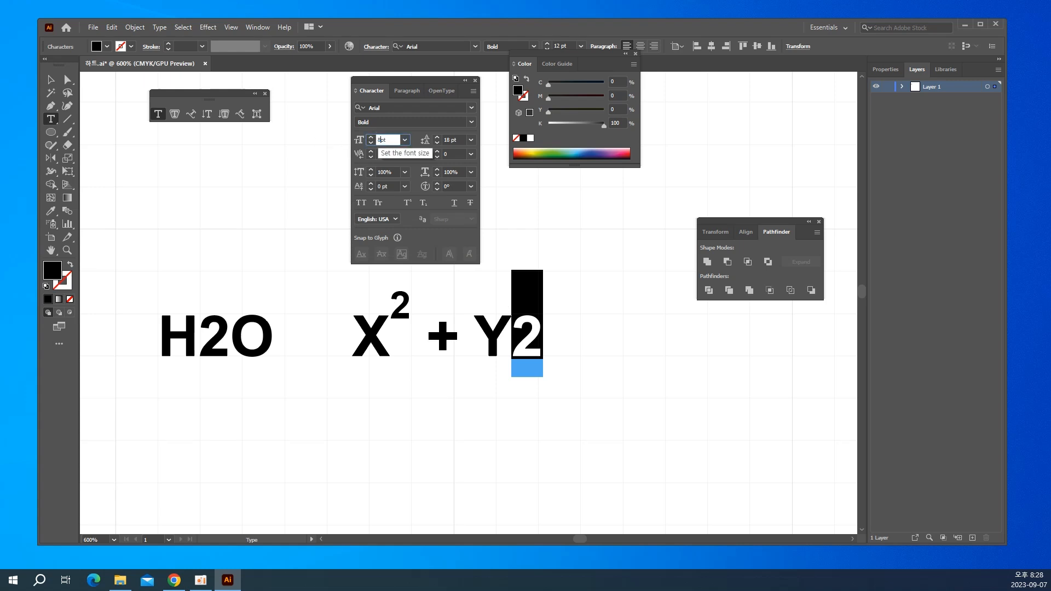
key(Return)
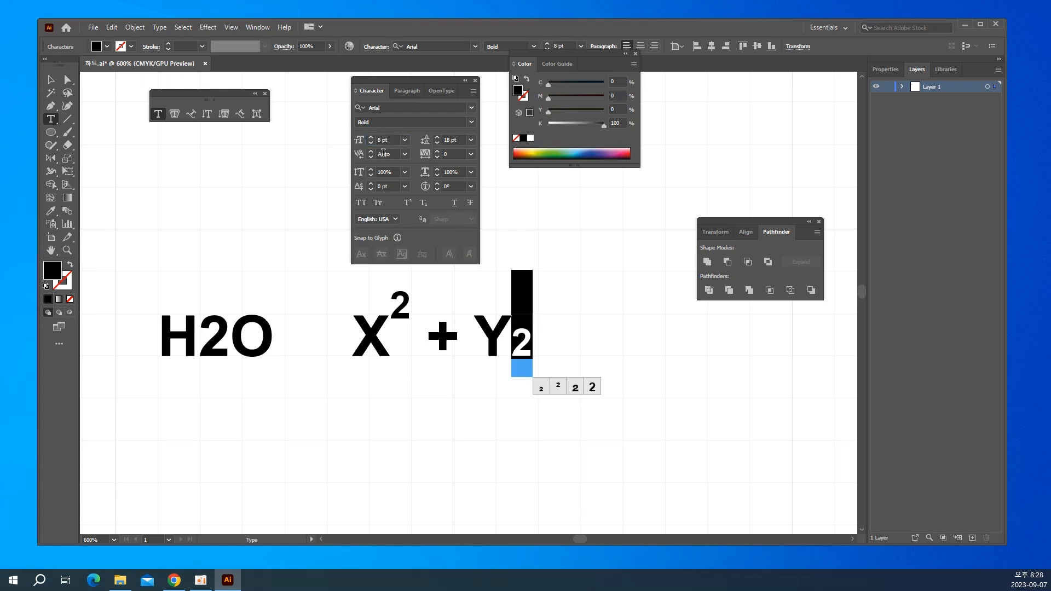
Raise the 2 after Y to an exponent with a baseline shift of 8 pt.
click(385, 187)
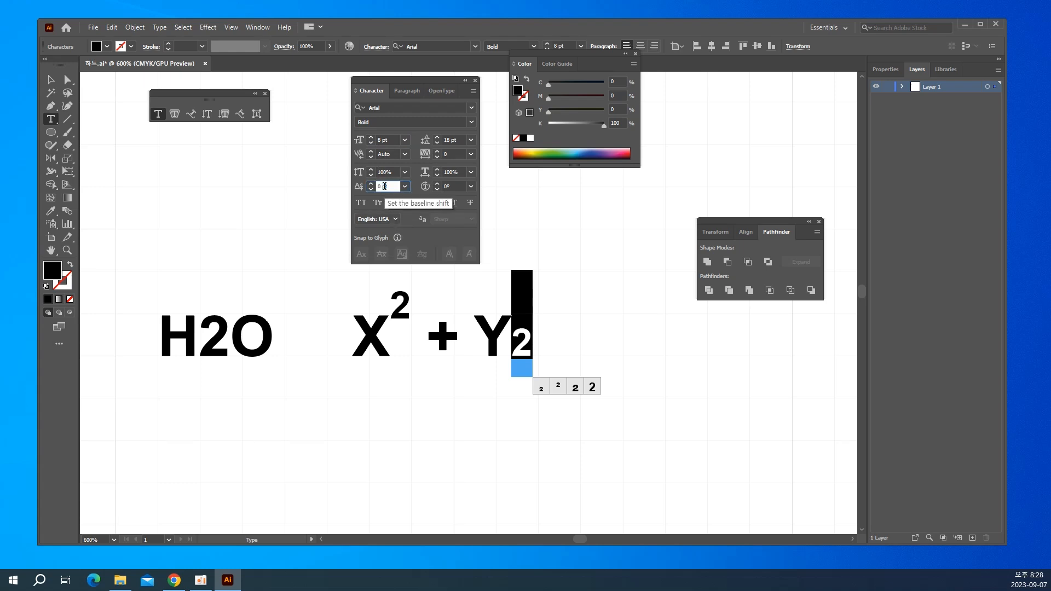
double_click(383, 187)
drag(382, 188, 372, 190)
text(8)
key(Return)
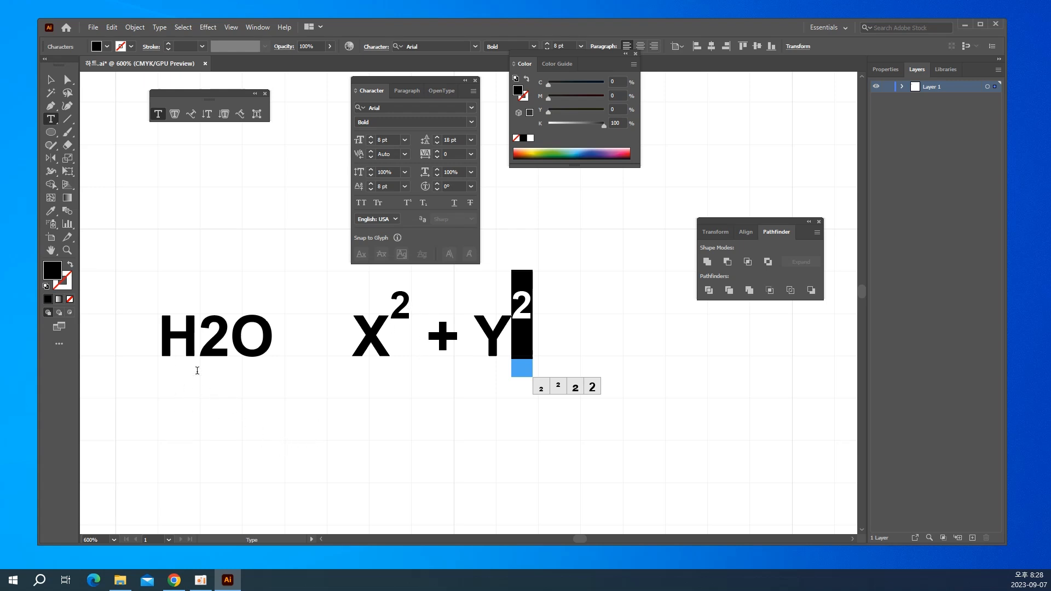
Set the font size of the 2 in H2O to 8 pt.
drag(200, 344, 221, 345)
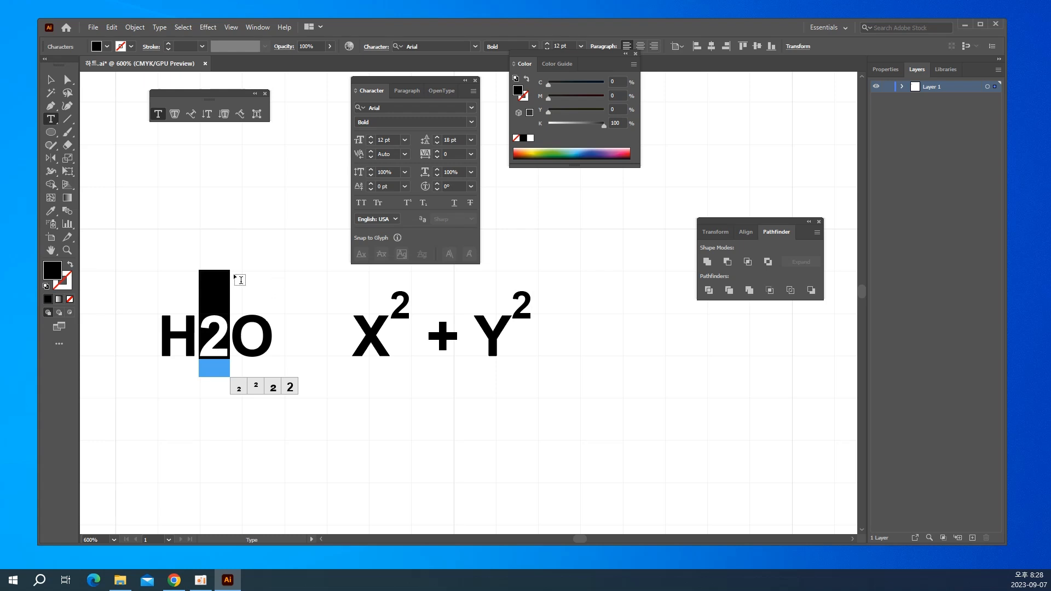
click(388, 138)
drag(397, 139, 339, 141)
text(8)
key(Return)
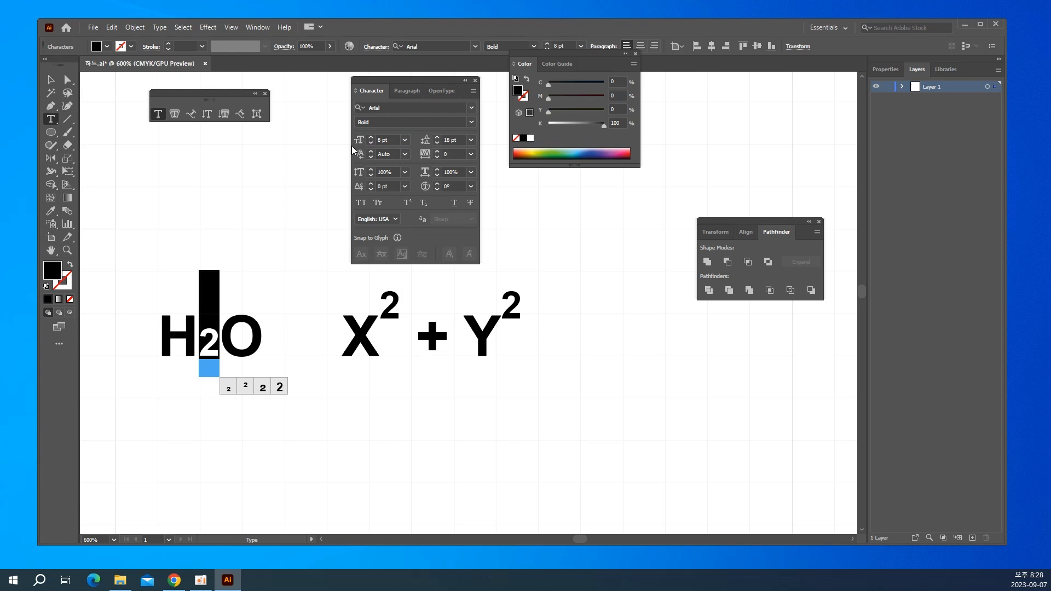
Lower the 2 in H2O below the line with a baseline shift of -8 pt.
click(394, 184)
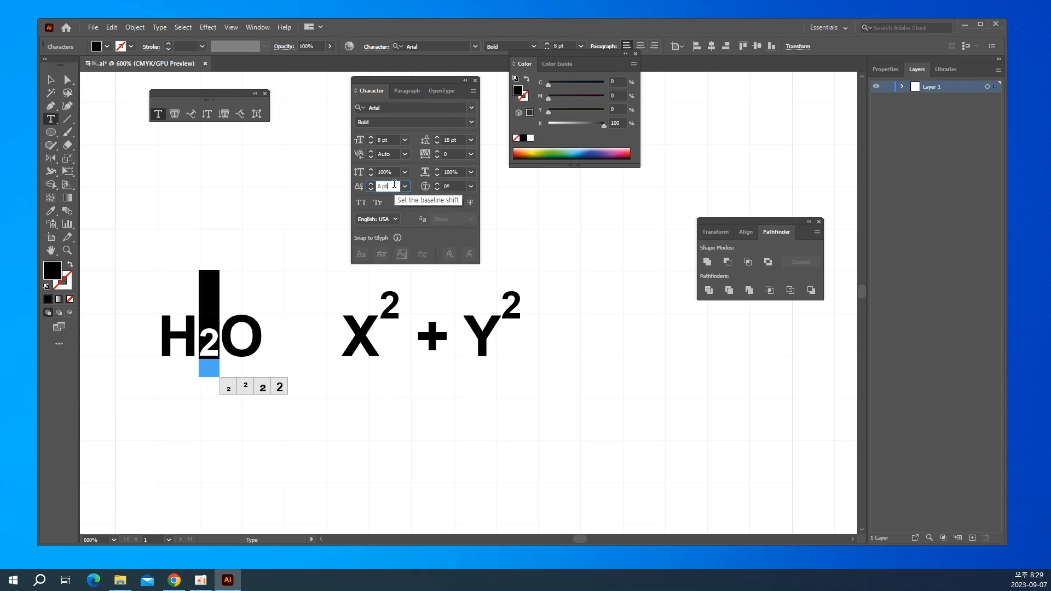
double_click(394, 185)
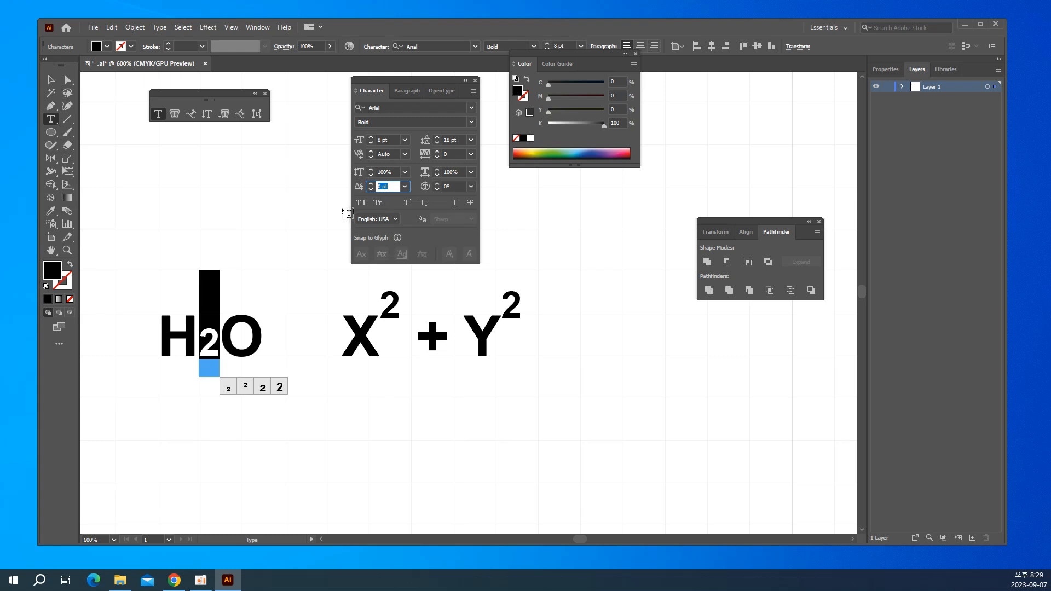
key(BackSpace)
text(-8)
key(Return)
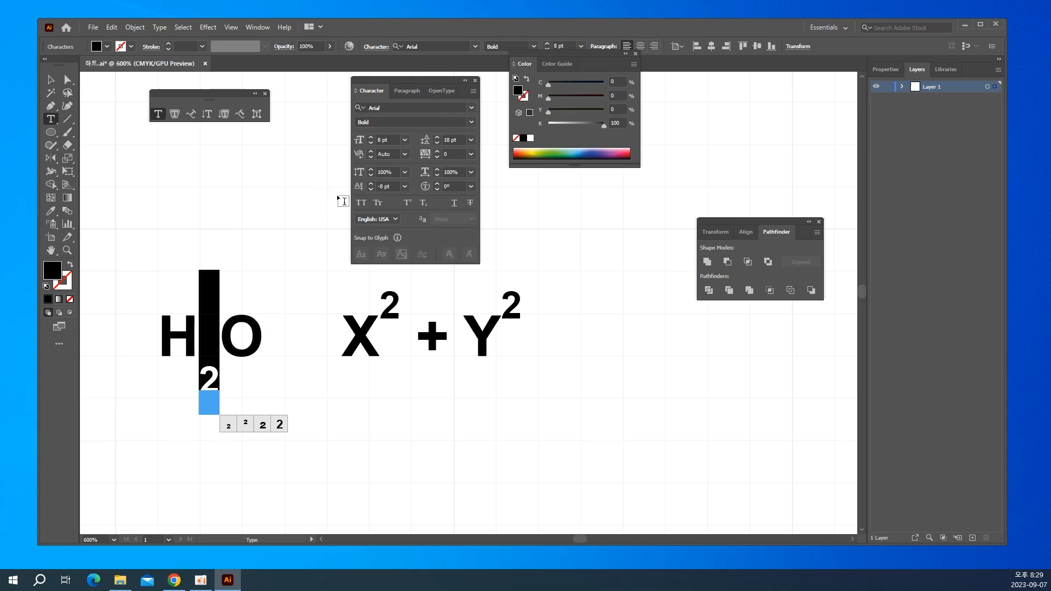
Change the baseline shift of the 2 in H2O to -84 pt.
click(380, 186)
text(-8)
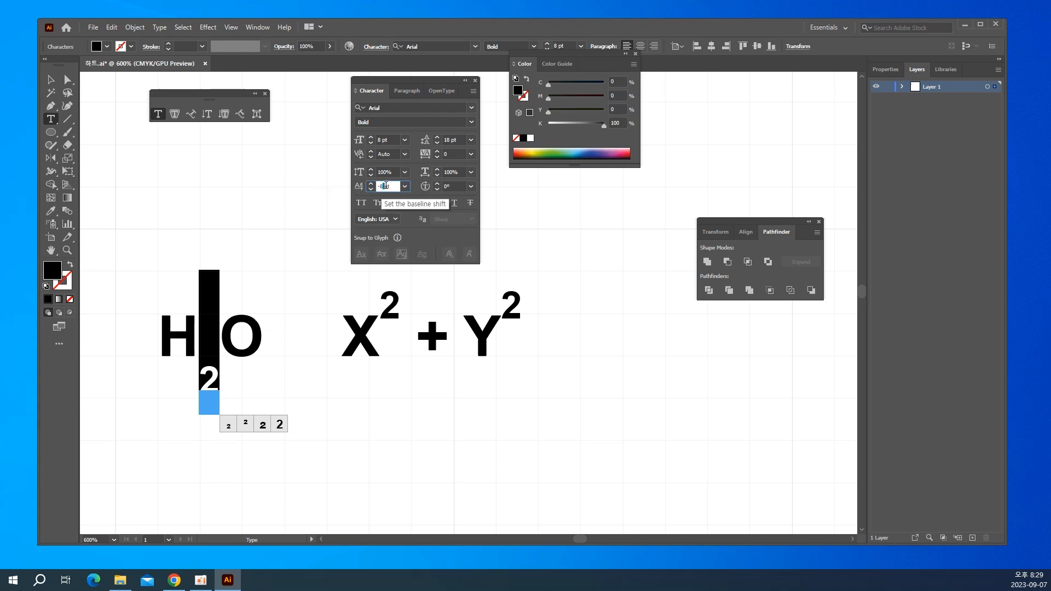
text(4)
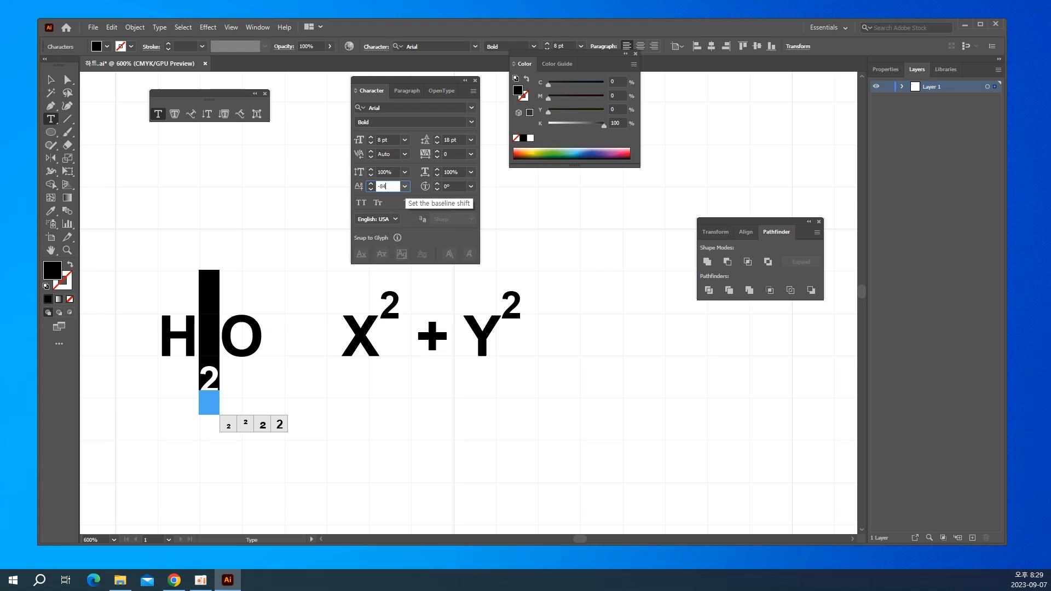
key(Return)
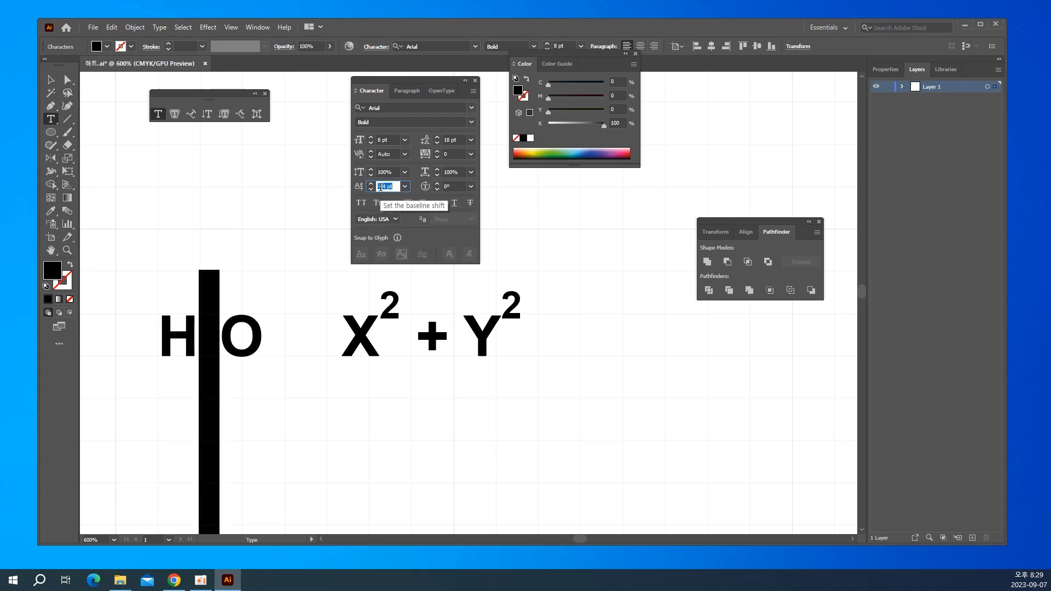
Set the baseline shift of the 2 in H2O to -4 pt.
text(-4)
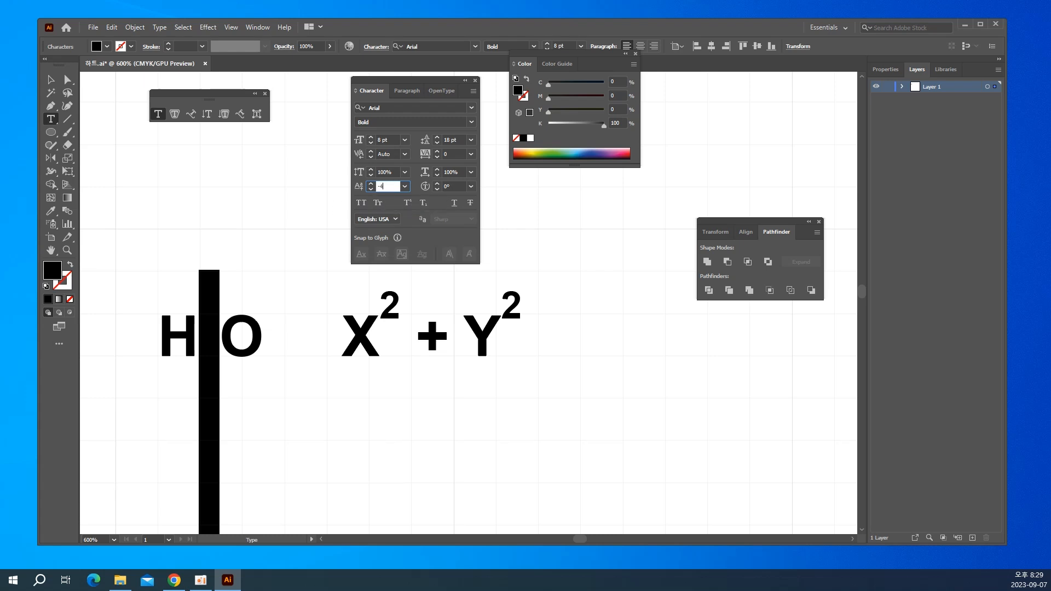
key(Return)
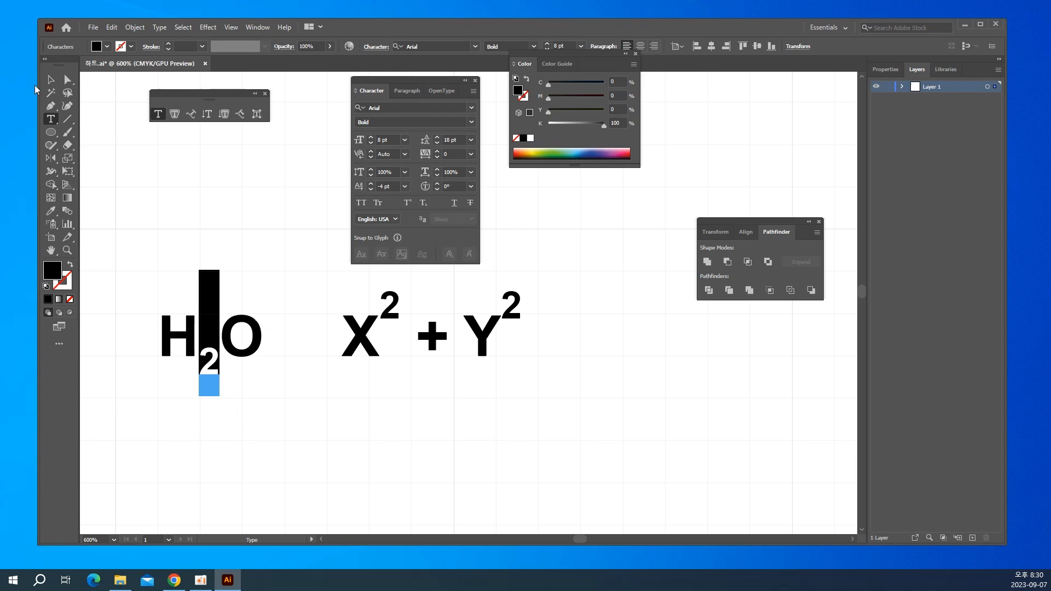
click(51, 80)
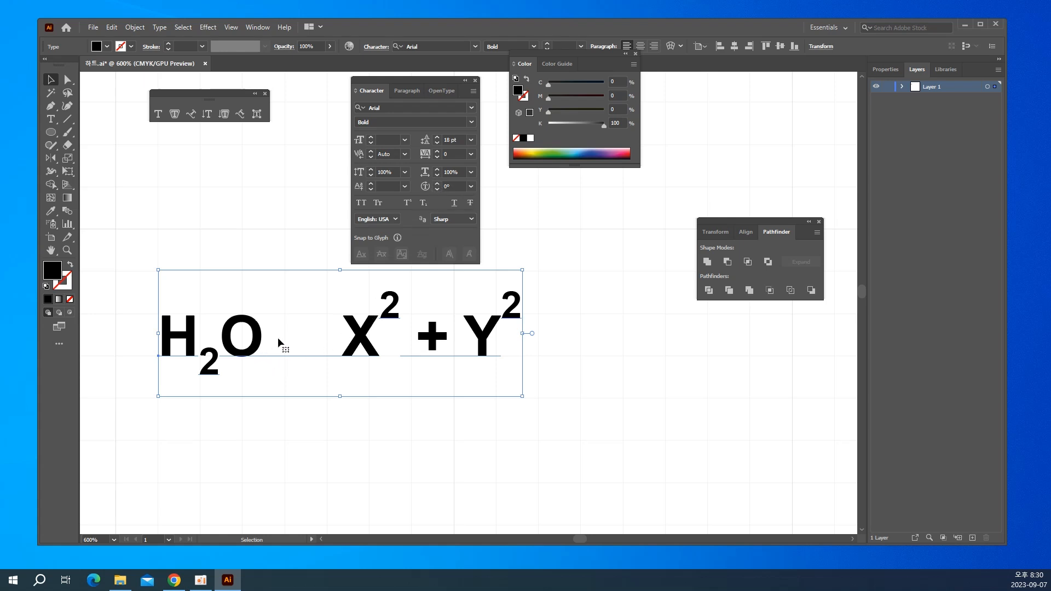
Examine the character rotation options for the X in the formula and keep 0°, leaving the text deselected.
double_click(333, 336)
key(ctrl+a)
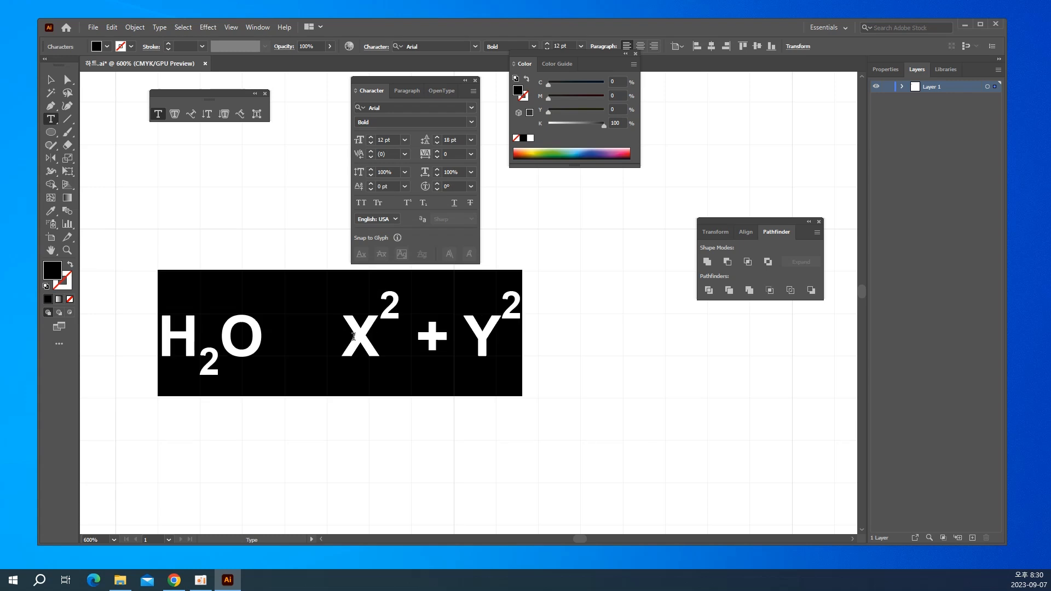
drag(353, 344, 370, 339)
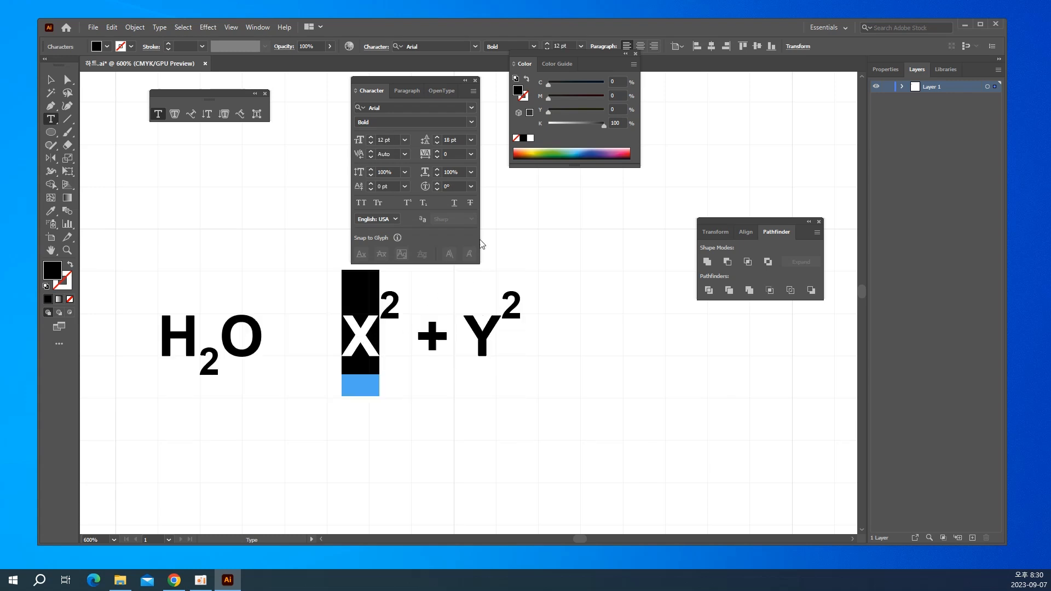
click(471, 186)
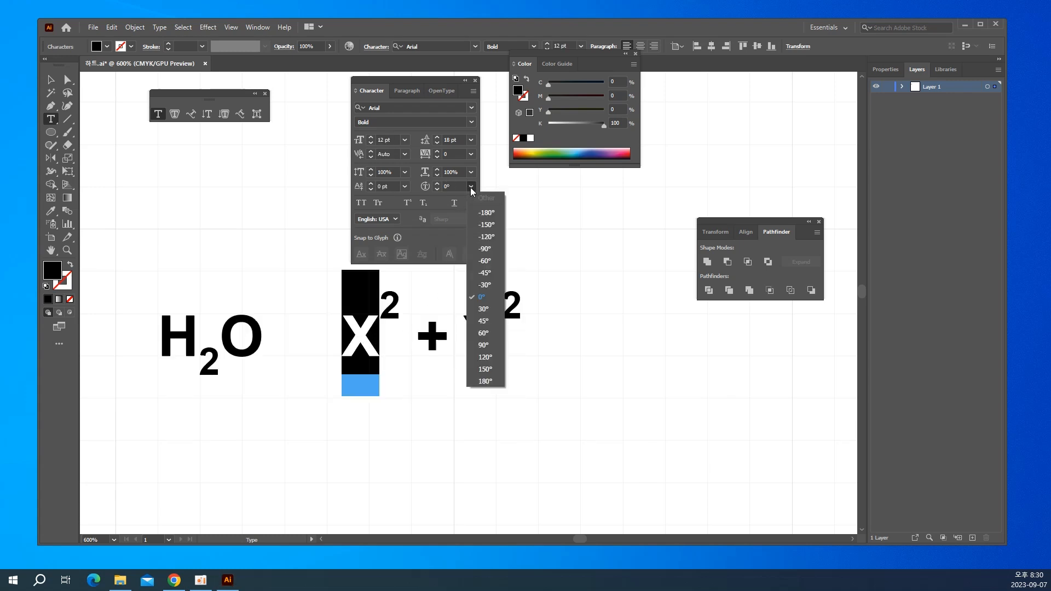
click(491, 298)
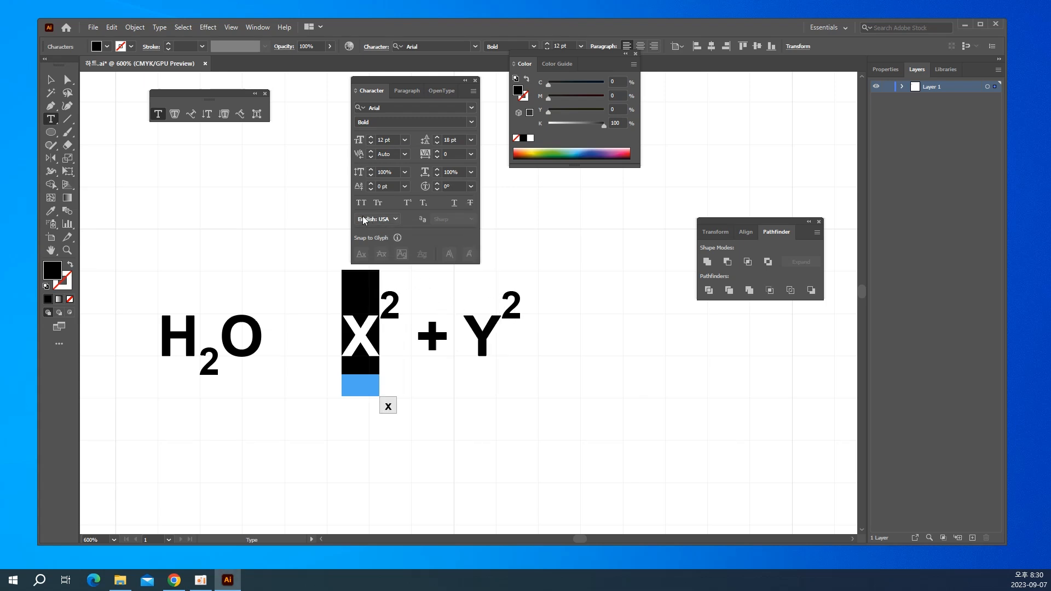
click(51, 80)
click(206, 279)
key(a)
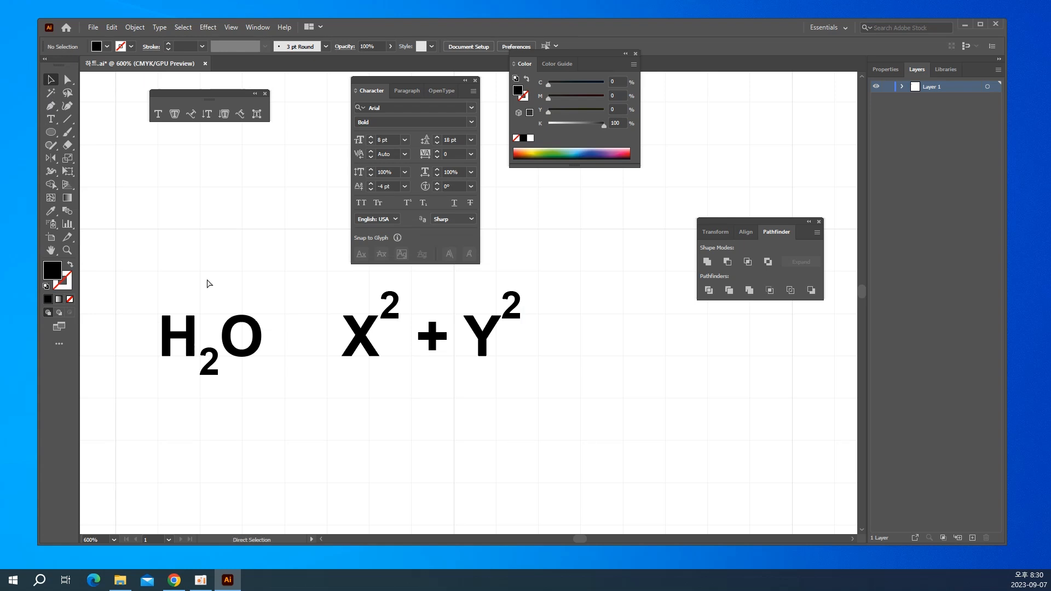
Undo the recent character formatting and delete the whole H2O and X2 + Y2 text object.
key(ctrl+z)
key(ctrl+z)
key(ctrl+z)
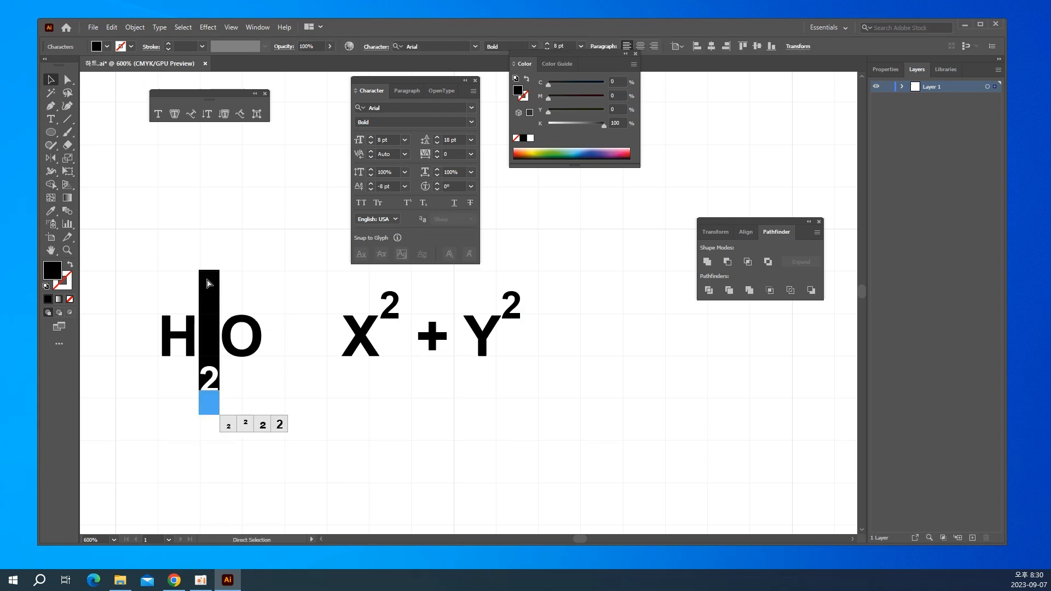
key(ctrl+z)
key(ctrl+z)
key(ctrl+z)
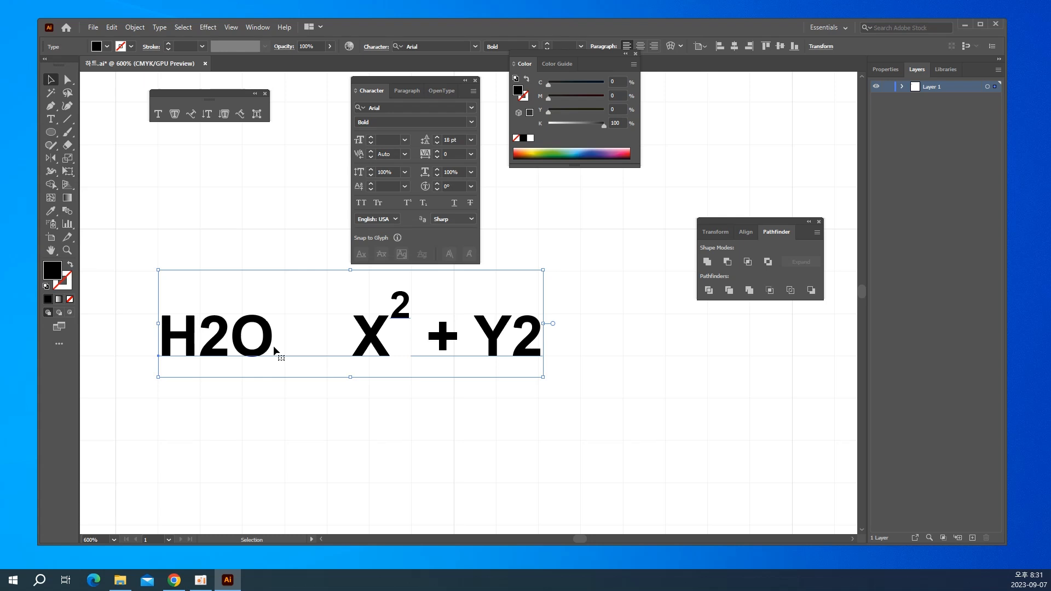
key(Delete)
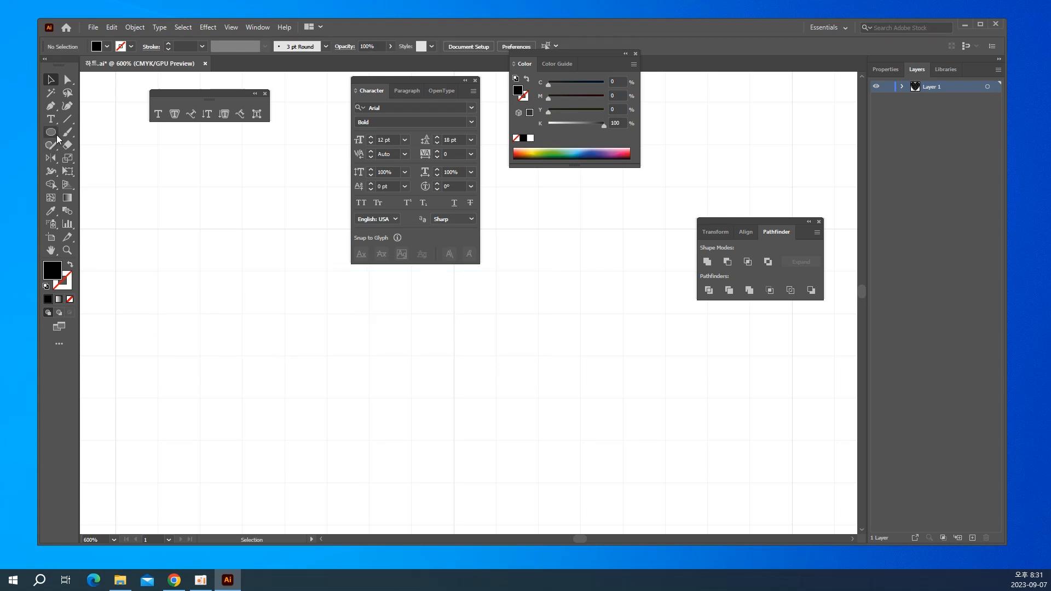
Create point text with SDsfdsdf on the first line and Dsdsdf on the second.
click(51, 119)
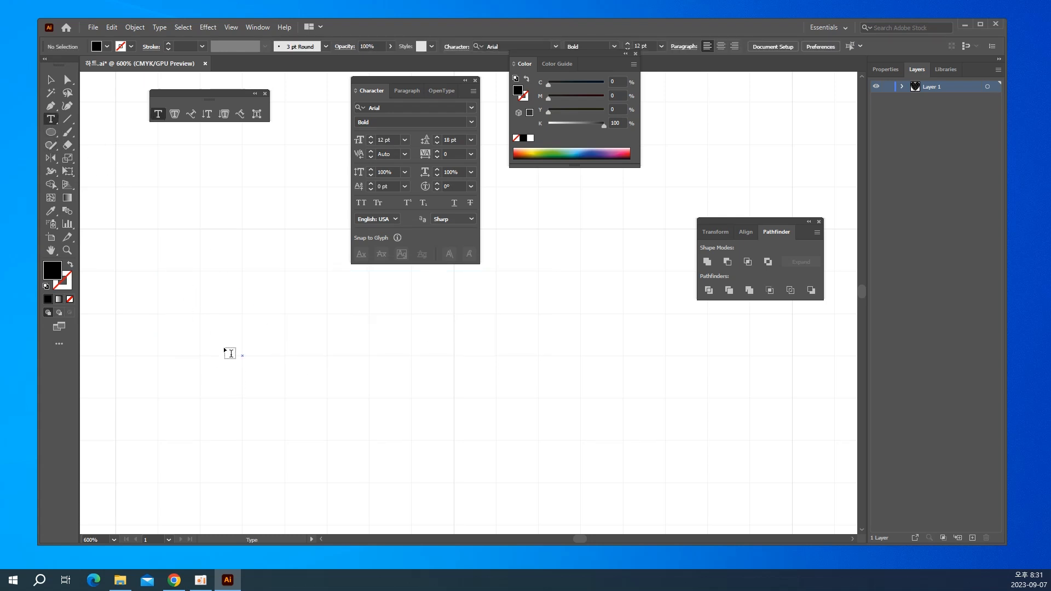
click(244, 357)
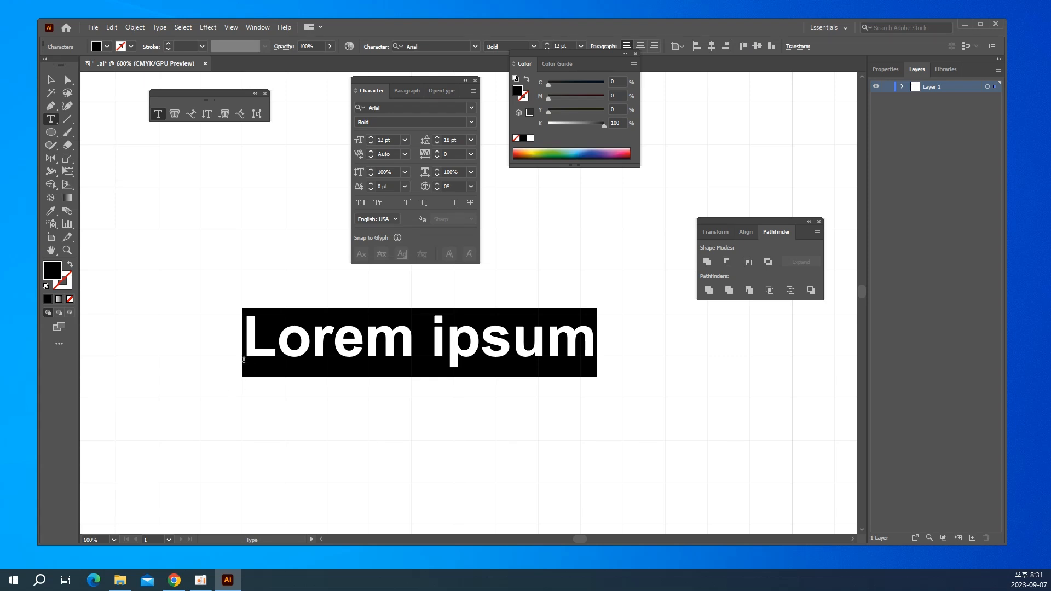
text(SDsfdsdf)
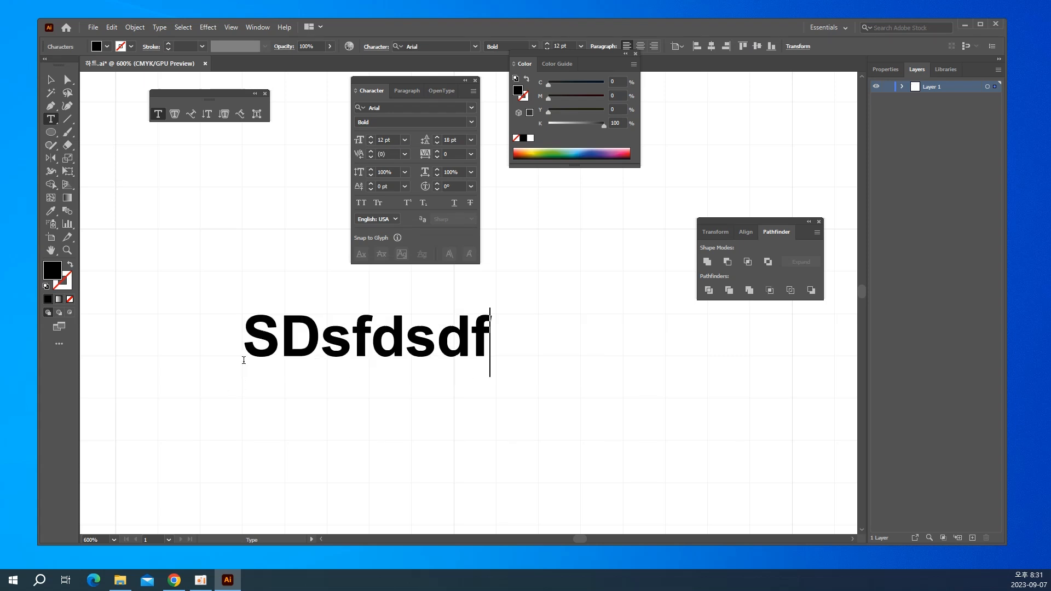
key(Return)
text(D)
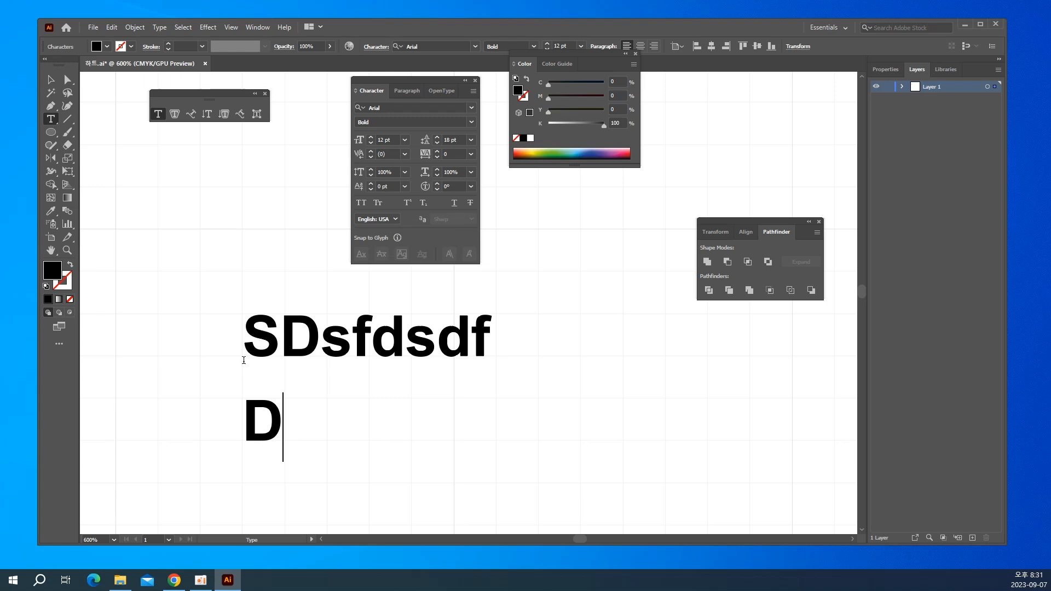
text(sdsdf)
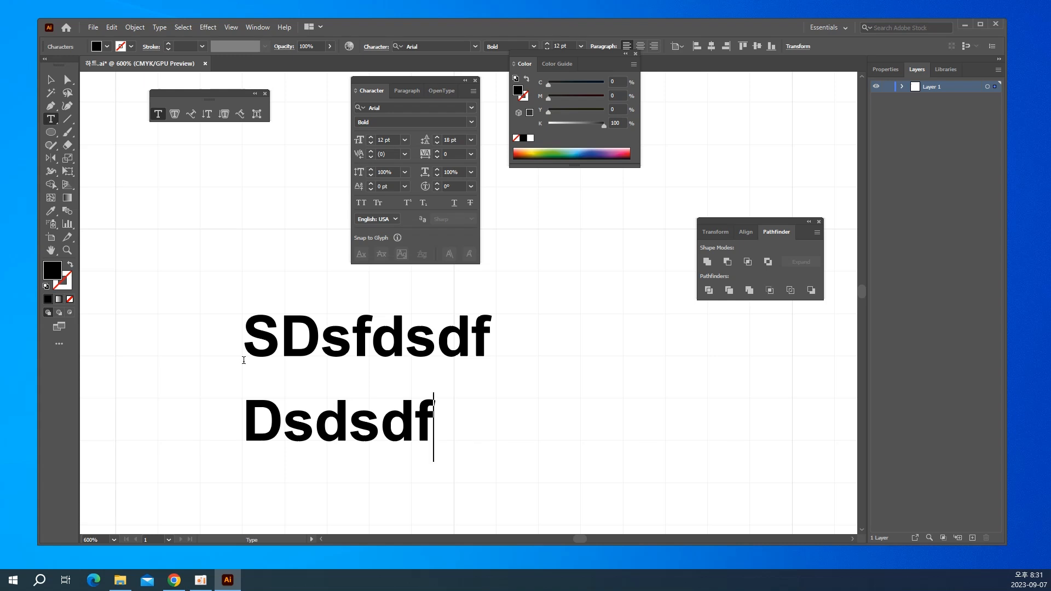
Try All Caps and Small Caps on both lines of sample text, turning the caps formatting off again.
key(ctrl+a)
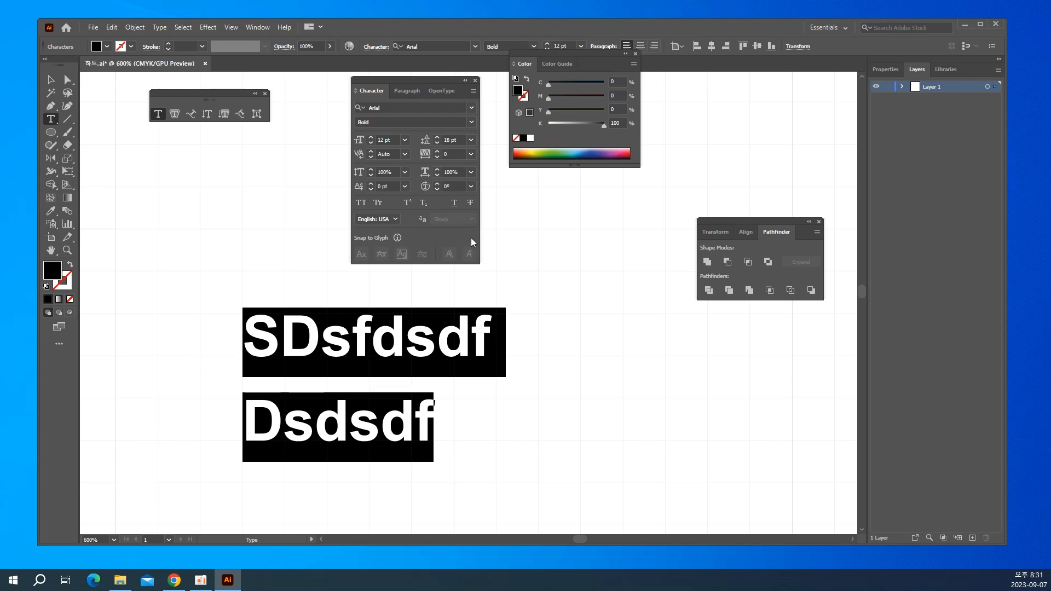
click(364, 186)
click(362, 204)
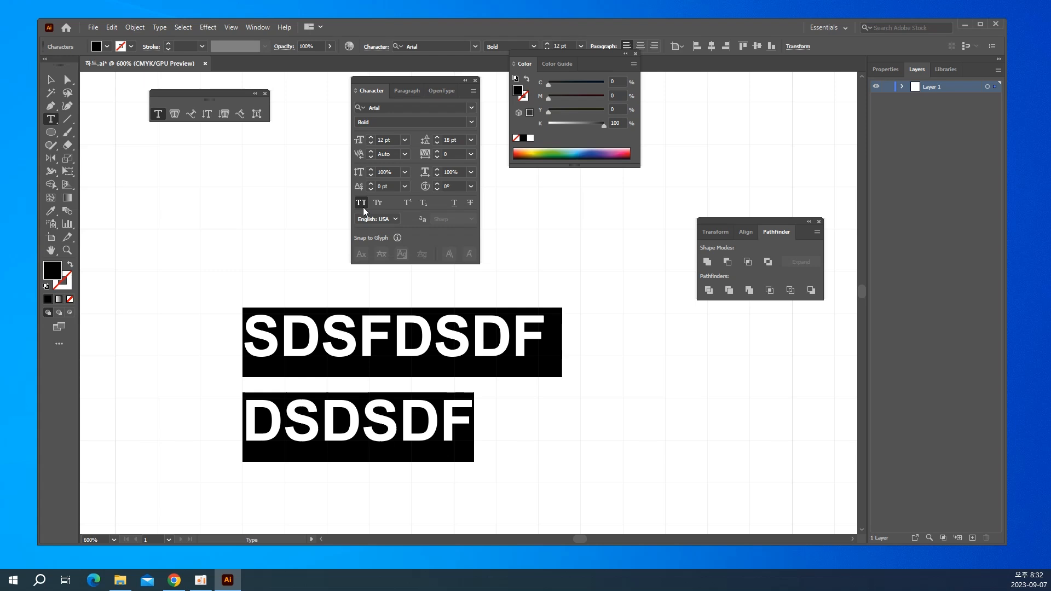
click(378, 203)
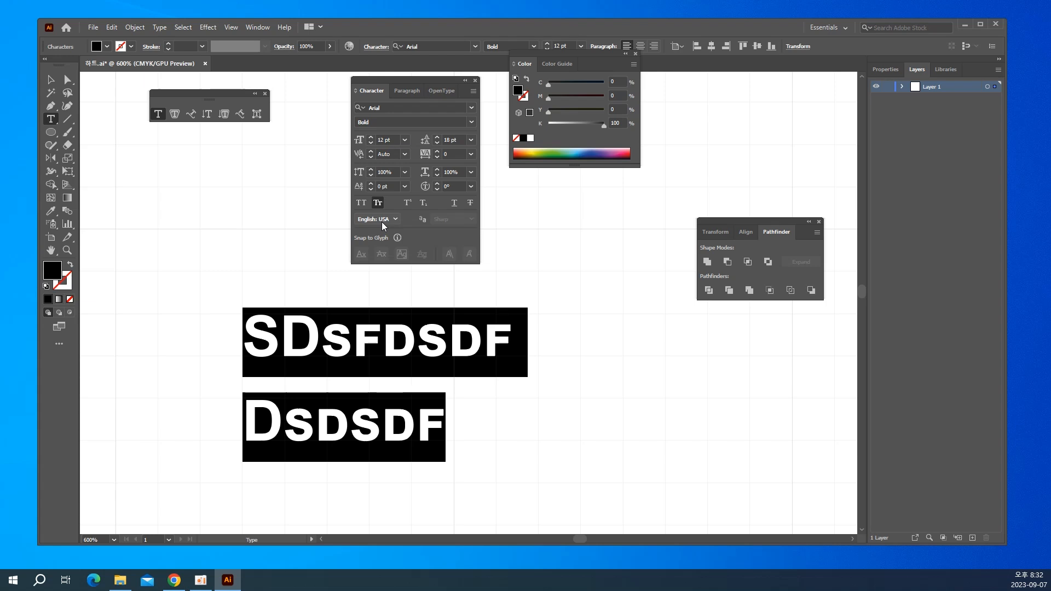
click(383, 203)
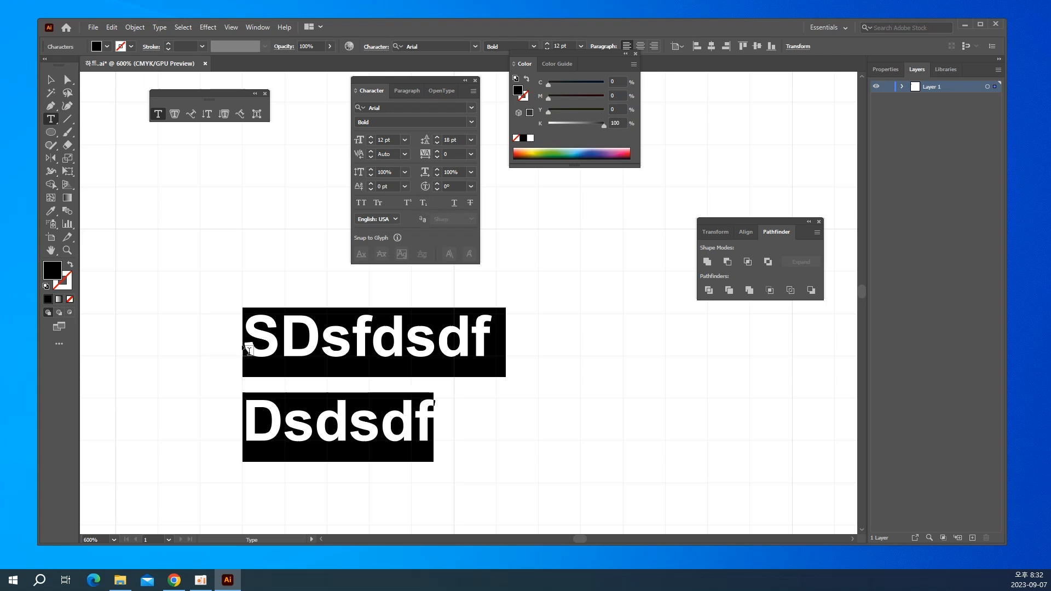
Turn Superscript and Subscript on and off in turn for the D in the first line.
click(267, 331)
drag(296, 338, 308, 335)
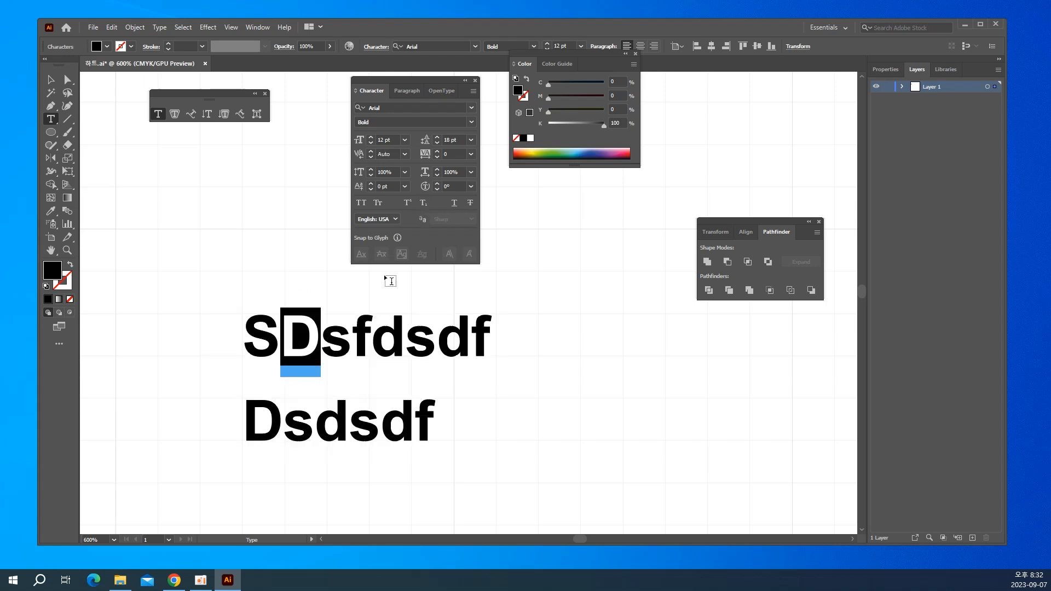
click(409, 205)
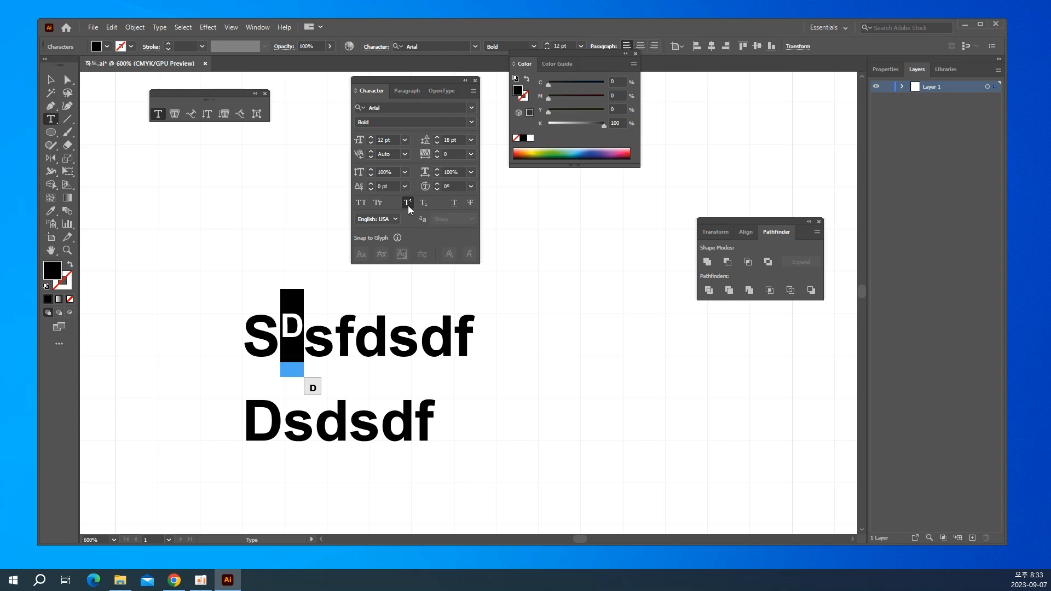
click(409, 205)
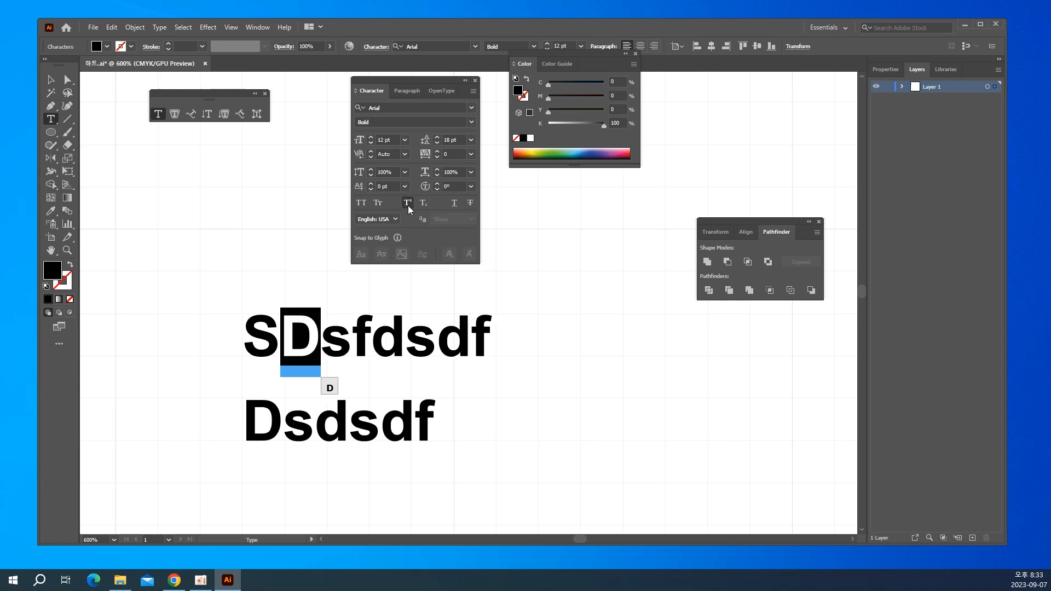
click(423, 205)
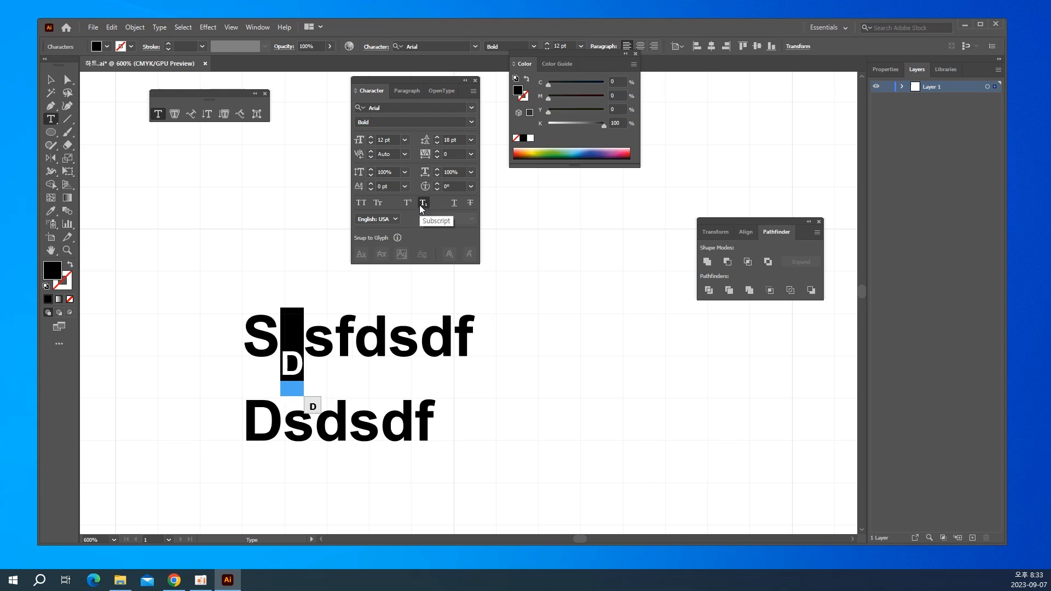
click(422, 206)
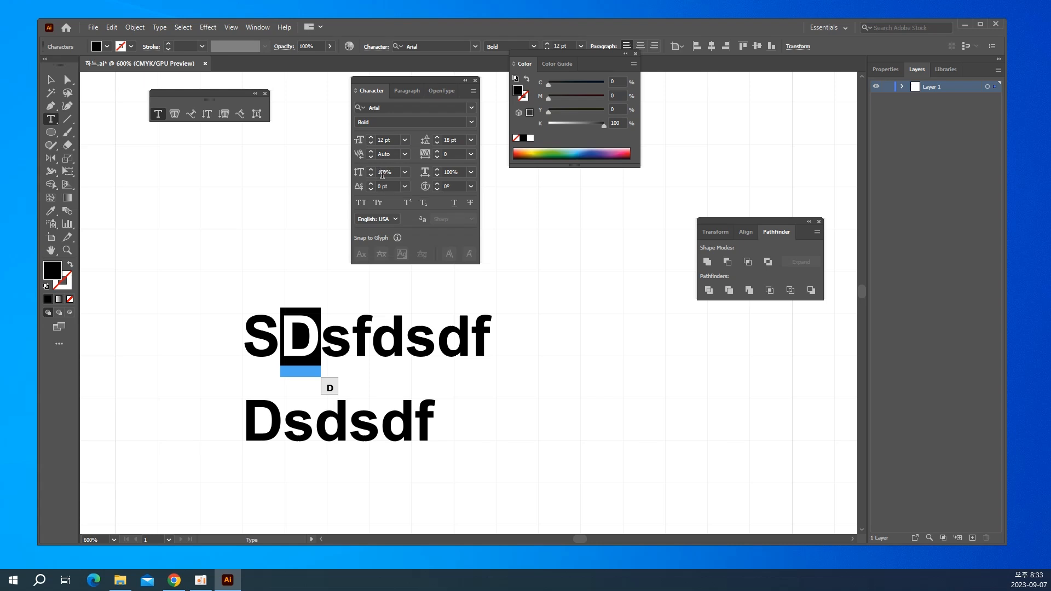
Turn Underline and Strikethrough on and off in turn for the selected D.
click(455, 206)
click(455, 205)
click(468, 206)
click(468, 206)
Delete the two-line sample text and move the Character panel aside to free the canvas.
click(52, 80)
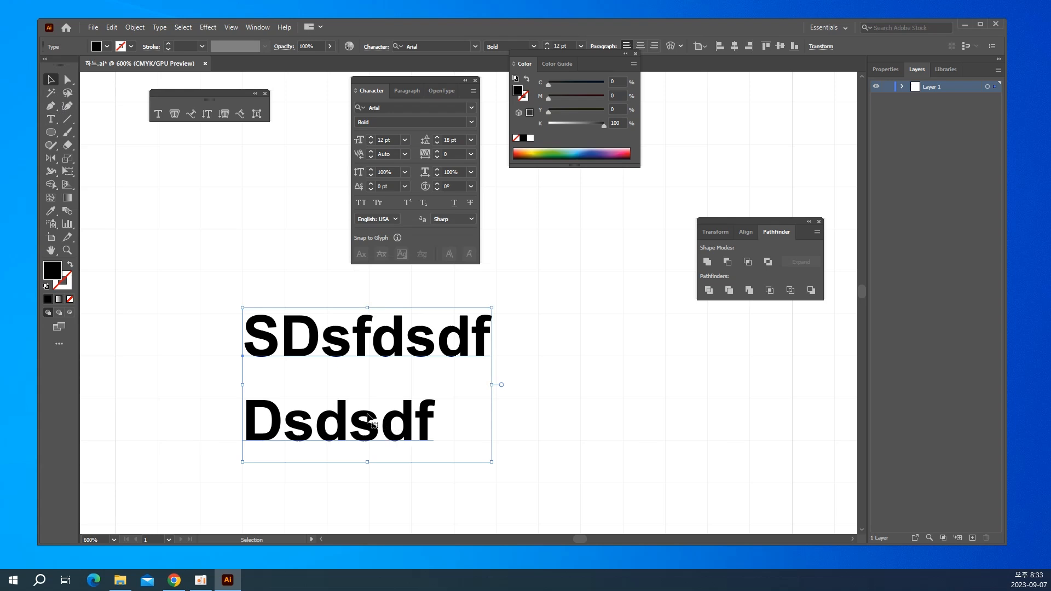
key(Delete)
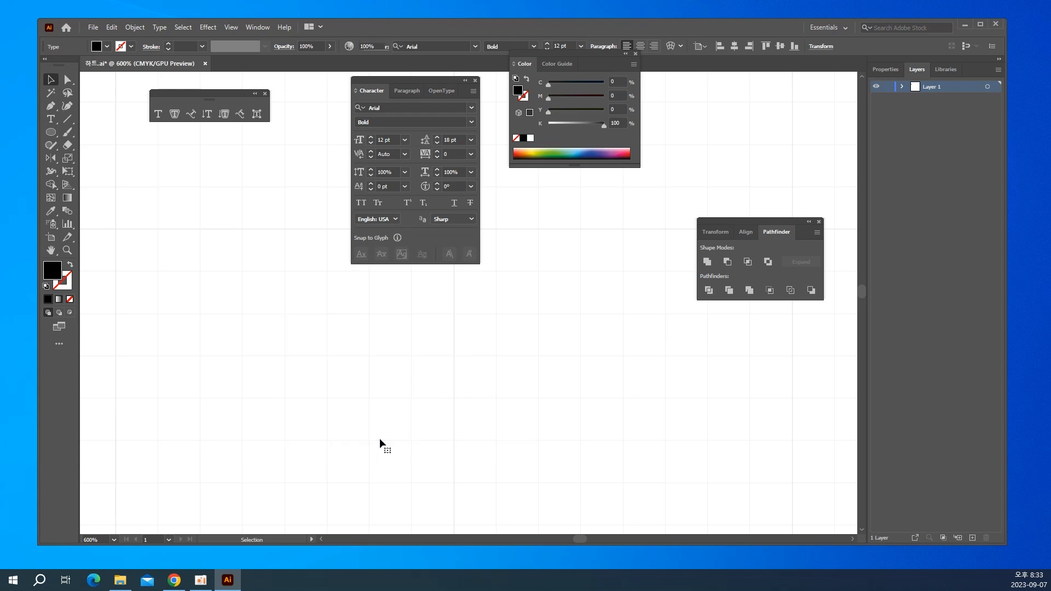
key(a)
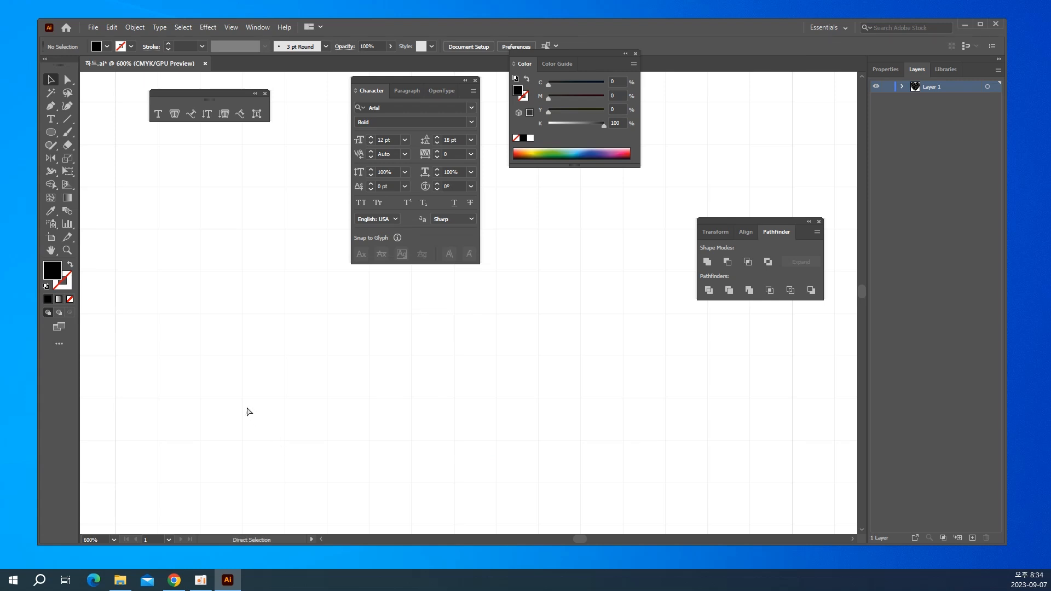
key(ctrl+minus)
key(ctrl+minus)
key(v)
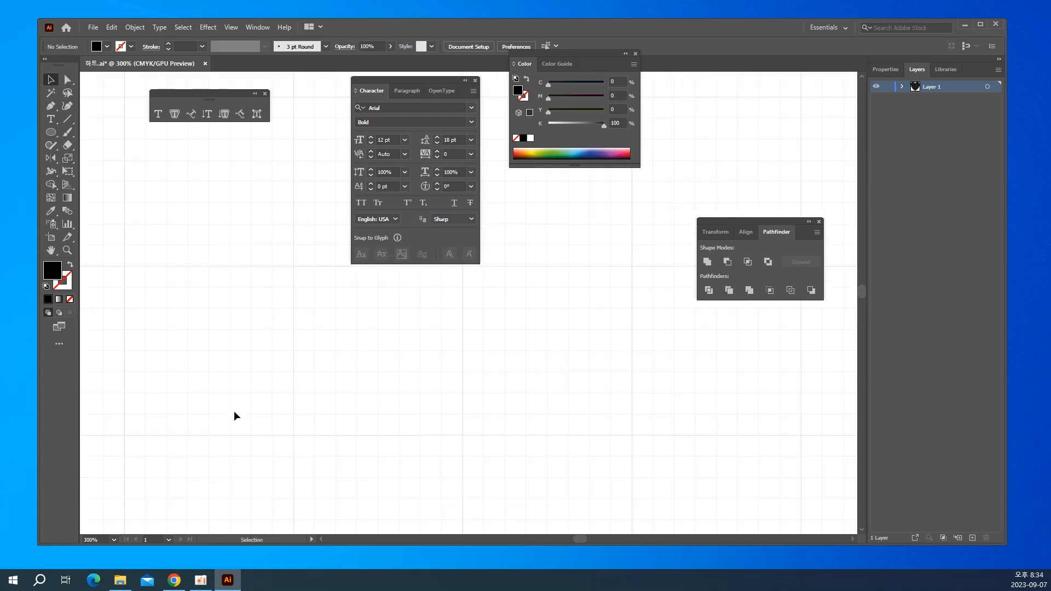
drag(363, 78, 667, 93)
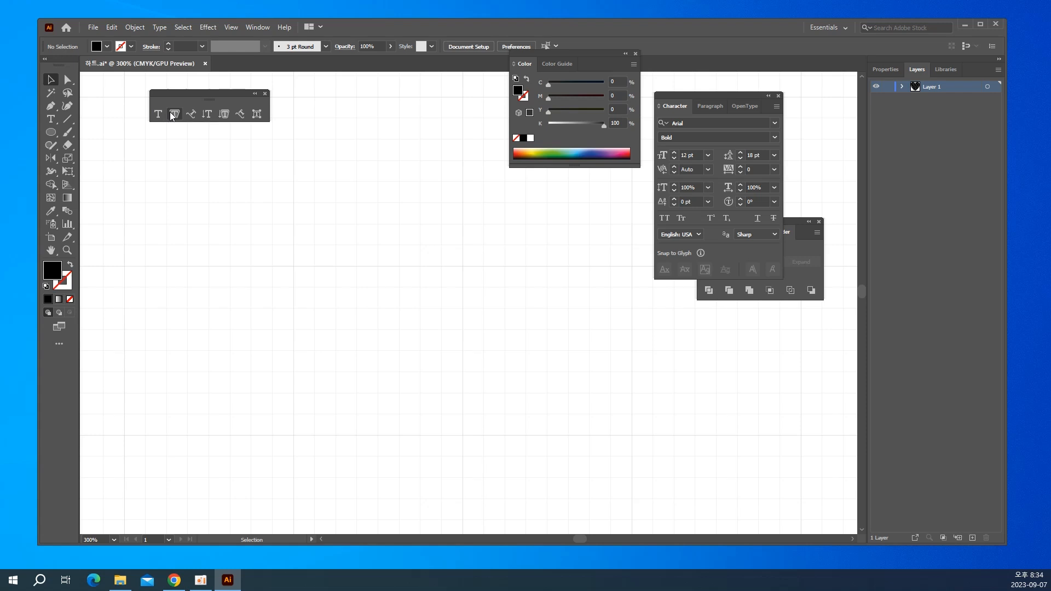
Draw a circle about 28.6 mm across with the Ellipse tool, using the default white fill and black stroke.
click(51, 138)
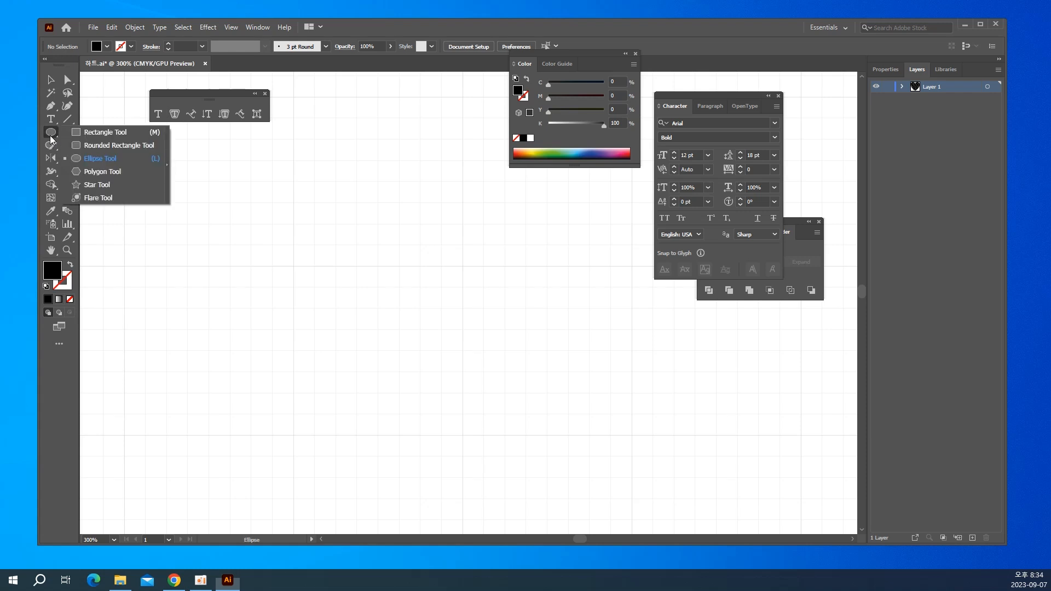
click(99, 158)
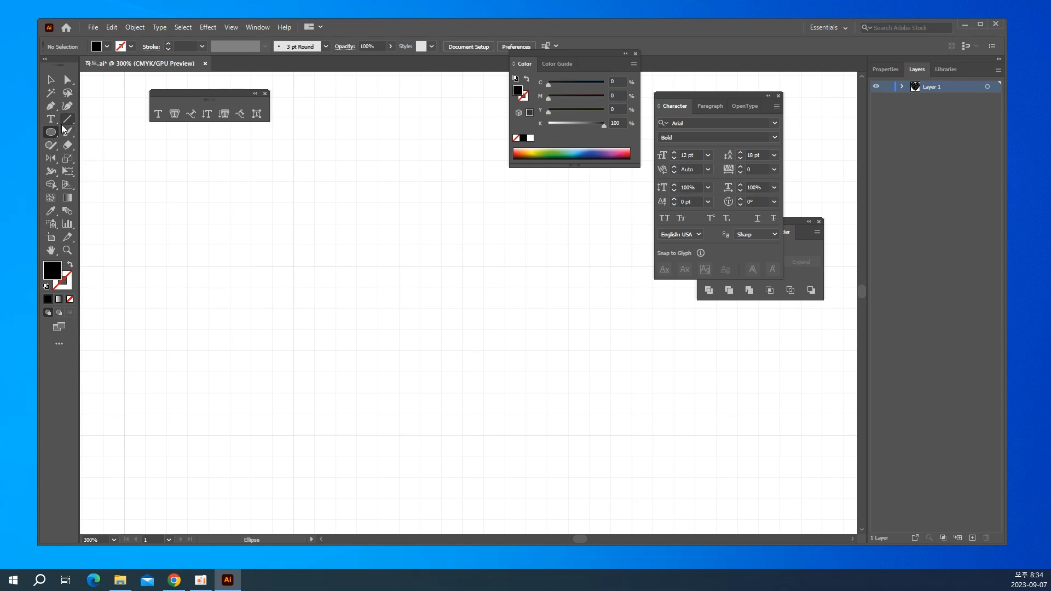
click(47, 287)
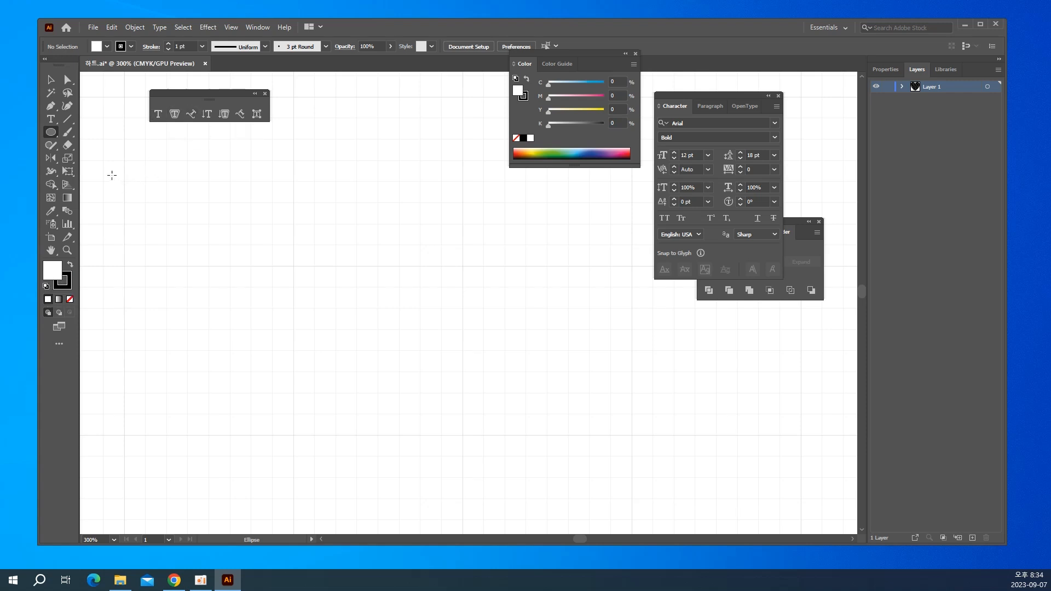
drag(103, 182, 293, 353)
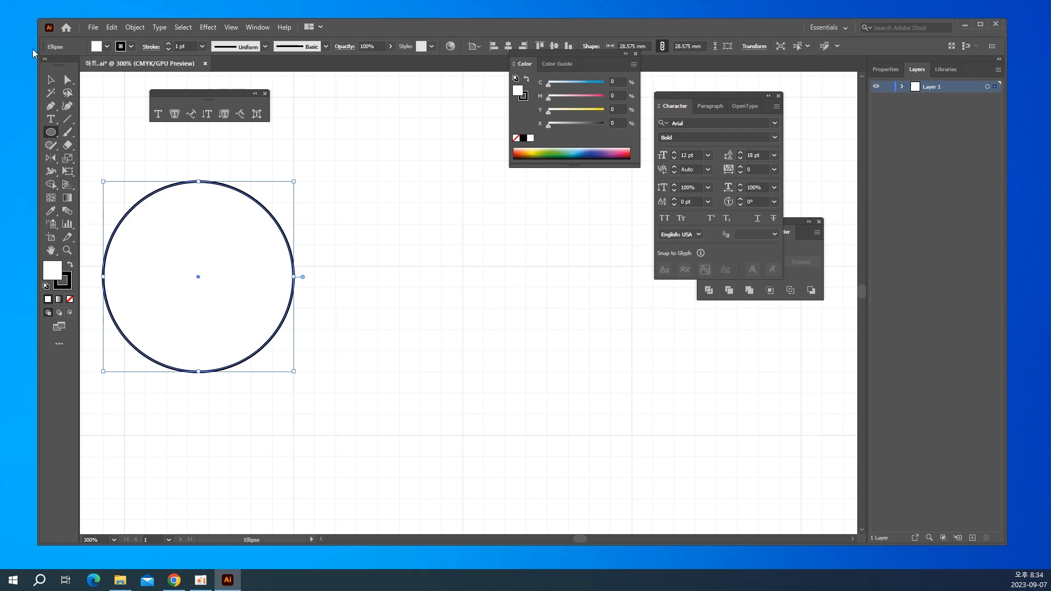
click(50, 80)
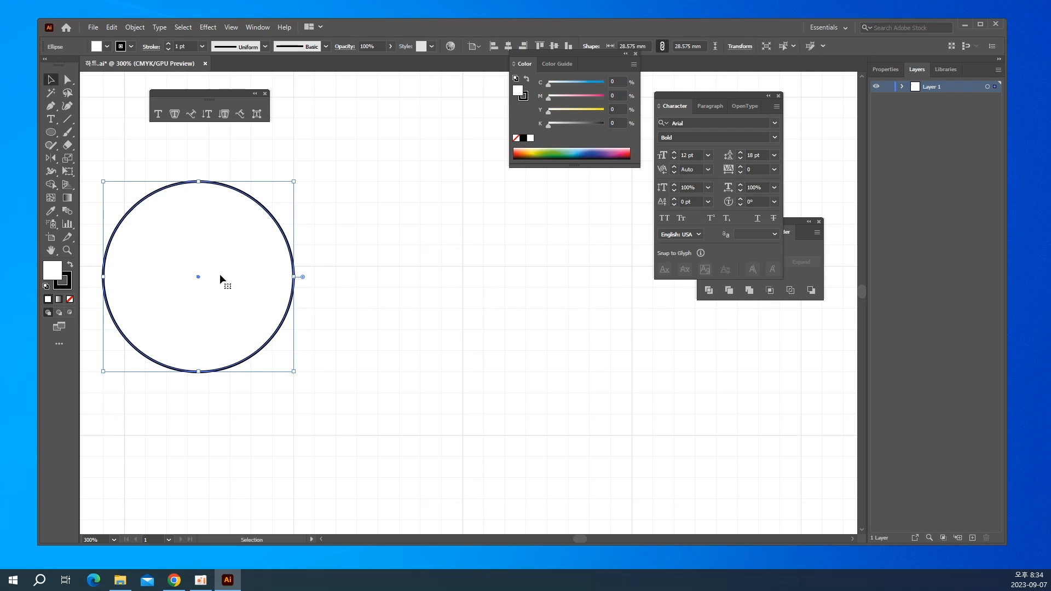
Duplicate the circle beside the original, then copy the pair below to form a two-by-two grid of circles.
drag(219, 279, 446, 264)
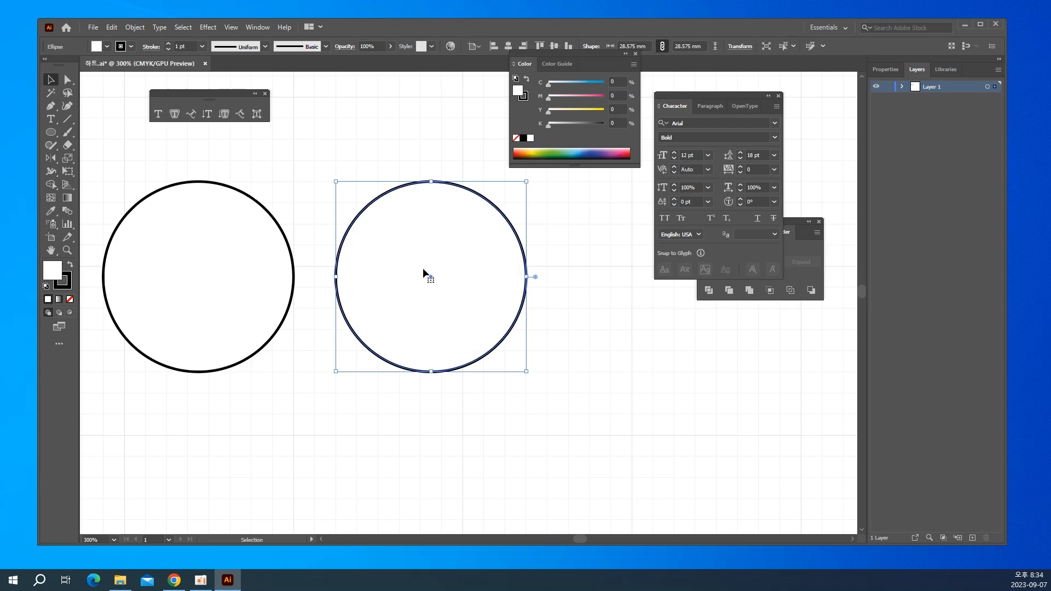
scroll(423, 267, down, 2)
shift+click(247, 255)
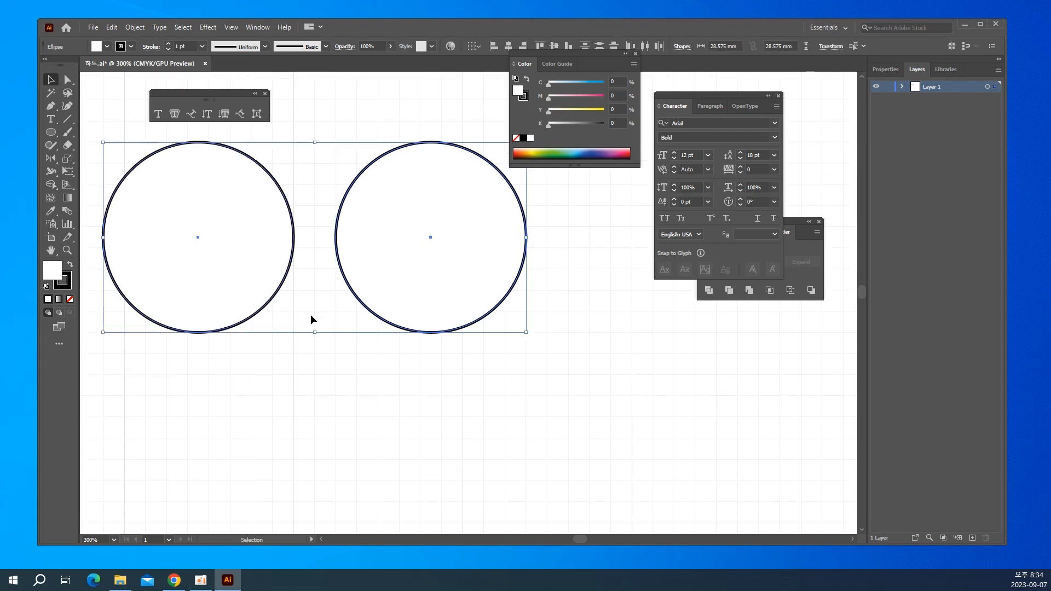
key(ctrl+minus)
key(ctrl+minus)
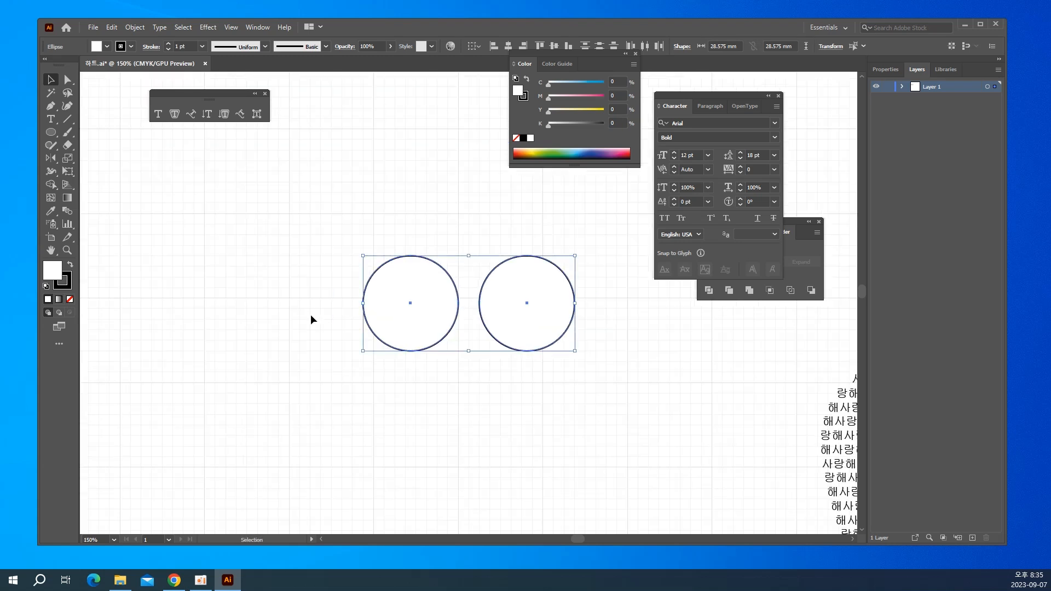
drag(379, 303, 220, 381)
click(437, 312)
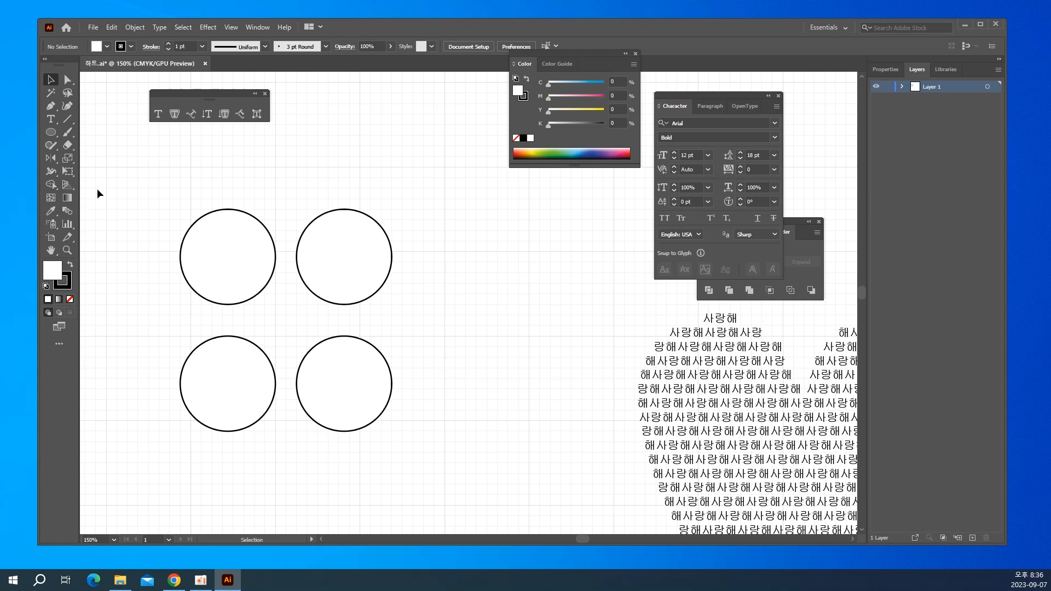
Turn the grid's upper-left circle into an area type container and fill it with the text "fgfgfghdfdghdfdffghdfhdfg".
click(174, 114)
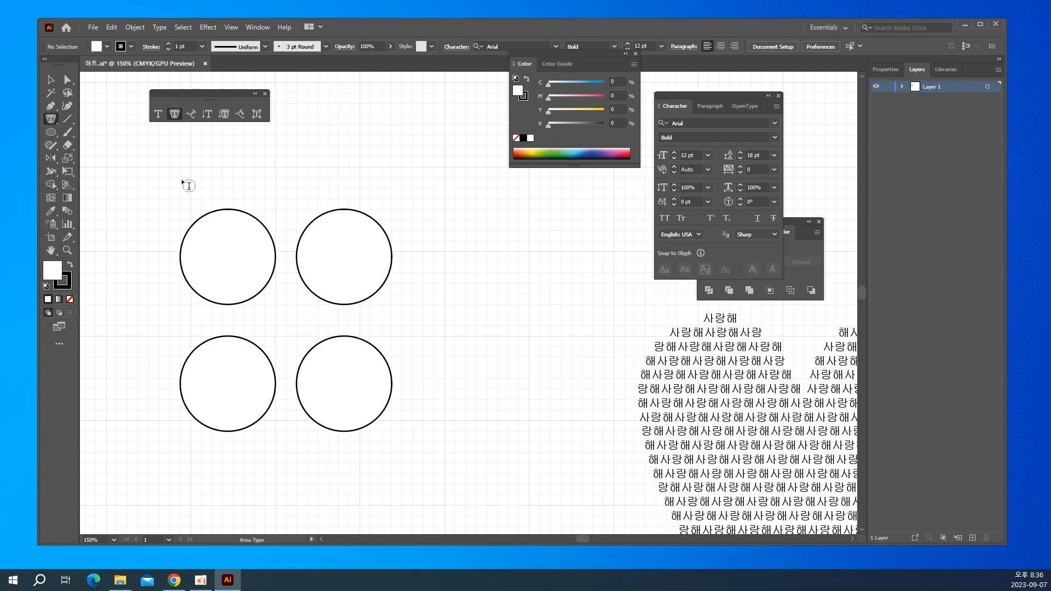
click(221, 211)
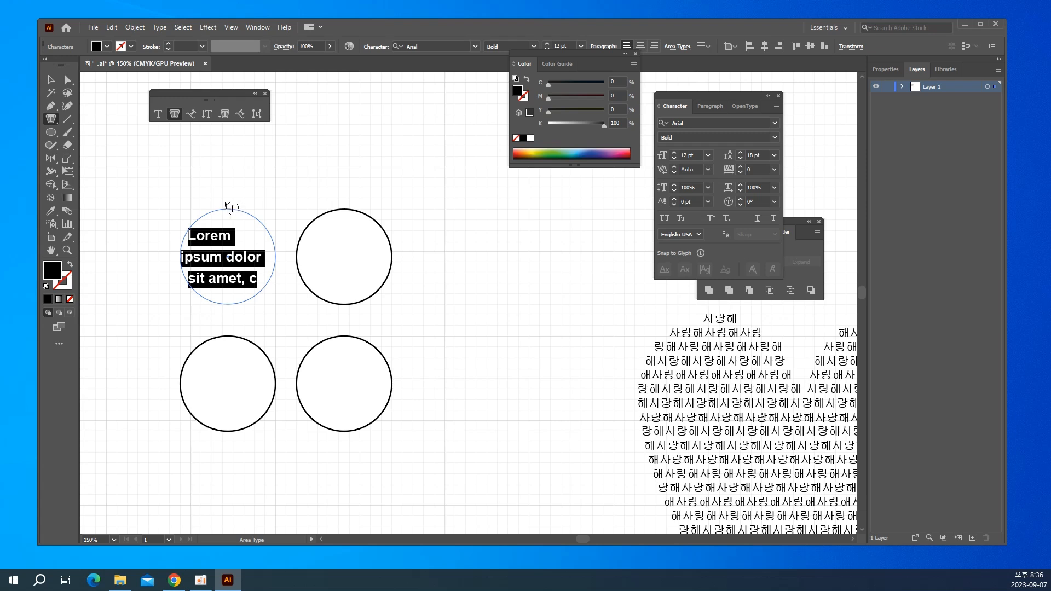
text(fgfgfghdfdghdfdf)
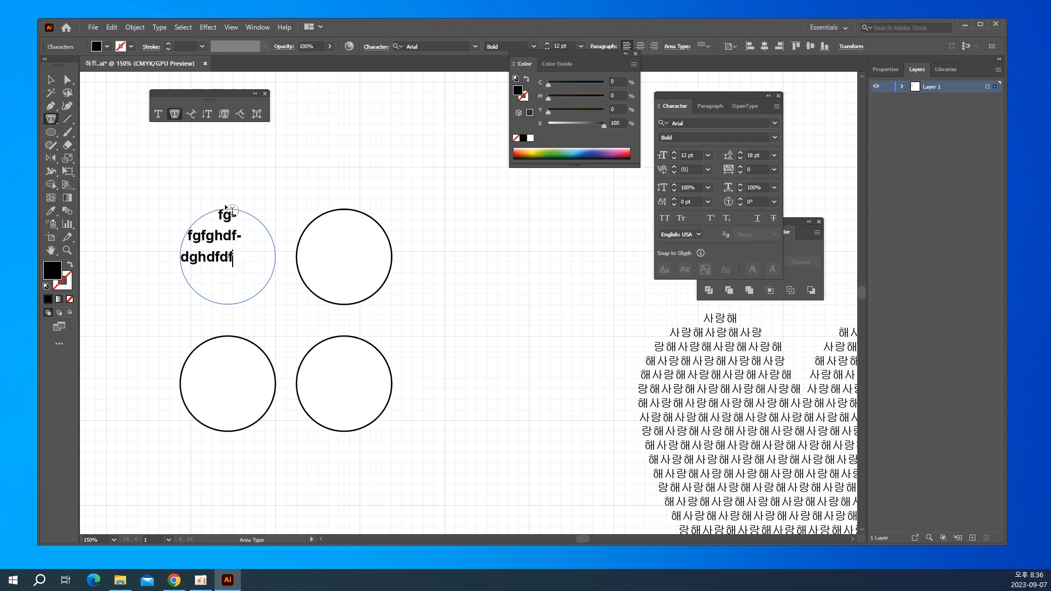
text(fghdfhdfg)
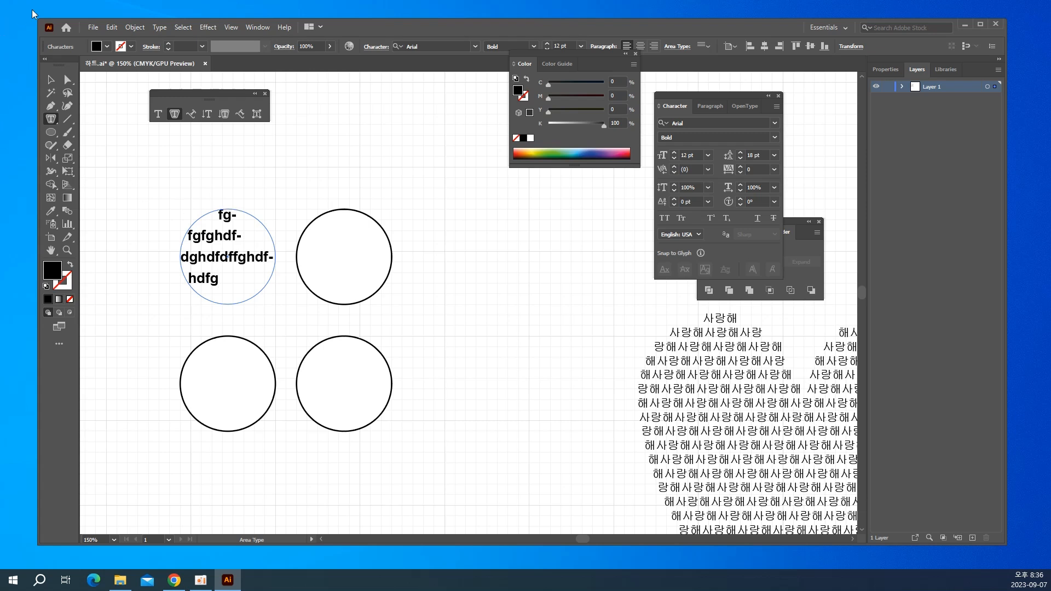
click(57, 79)
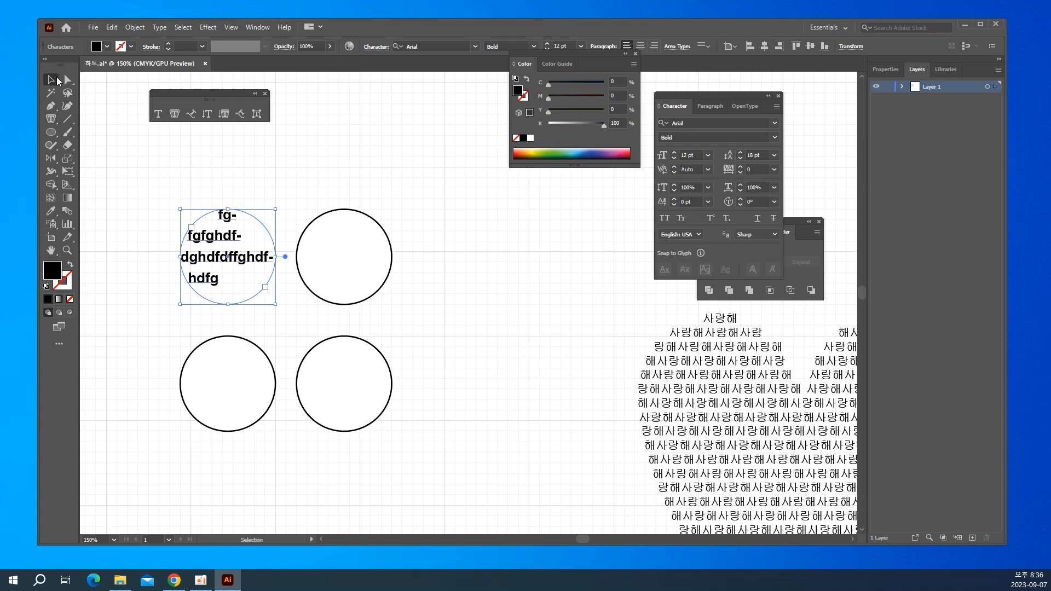
click(182, 162)
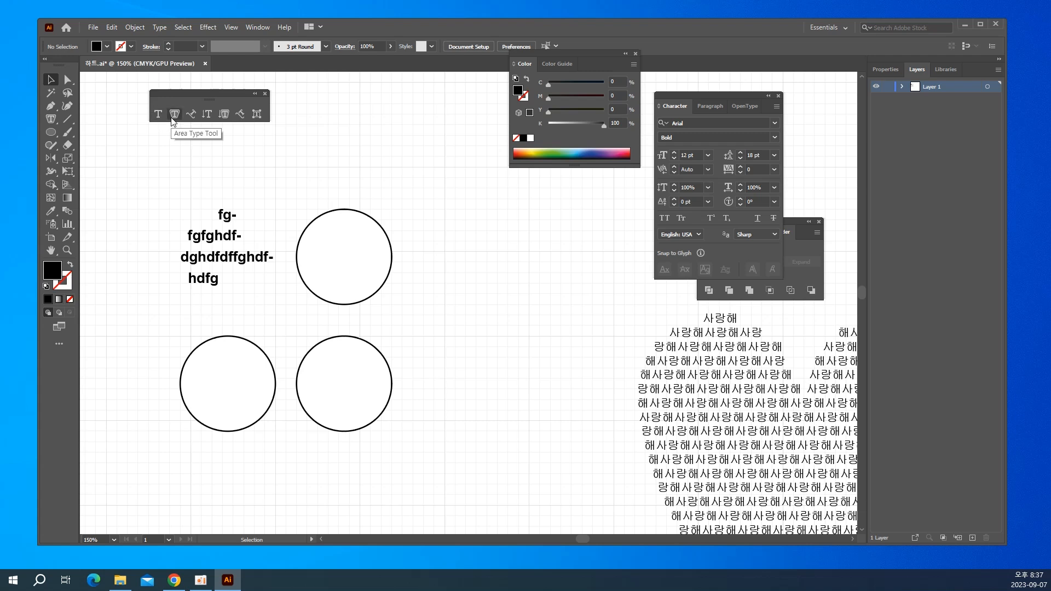
Run the Lorem ipsum placeholder text around the outline of the upper-right circle with the Type on a Path tool, starting near its top.
drag(491, 345, 307, 291)
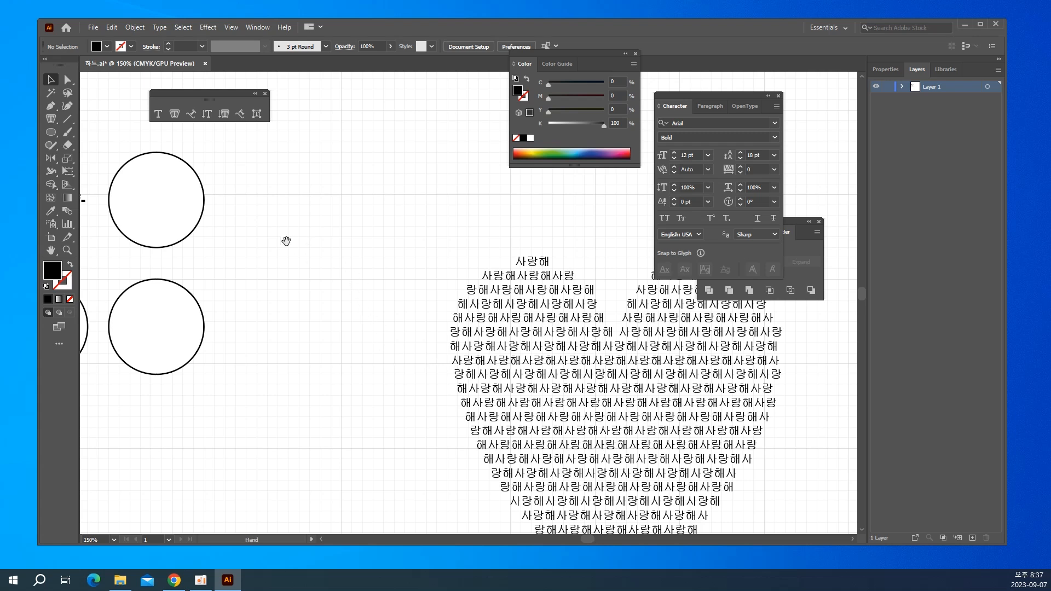
drag(286, 239, 336, 282)
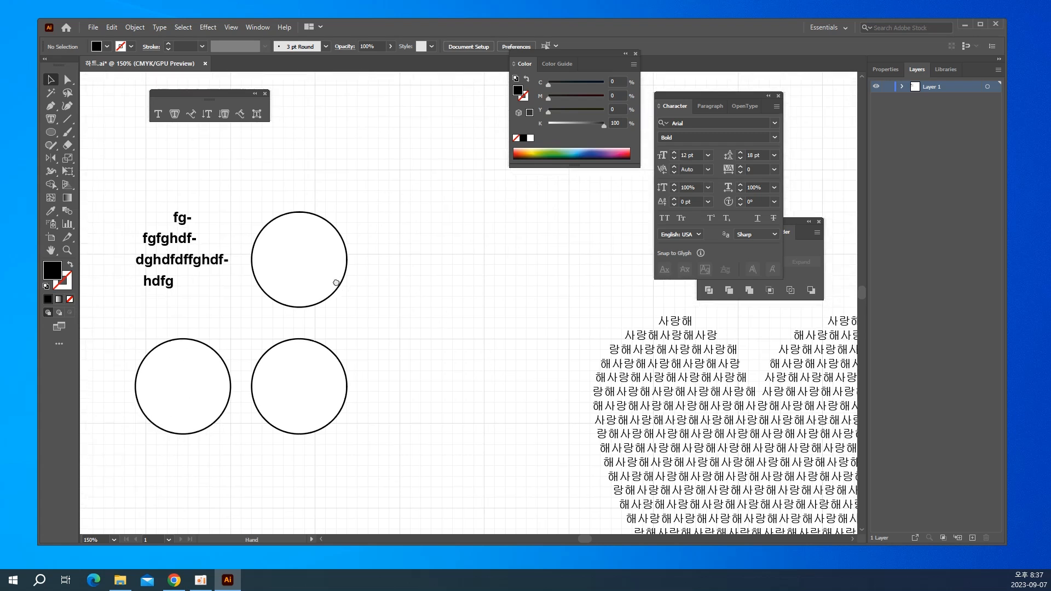
click(191, 113)
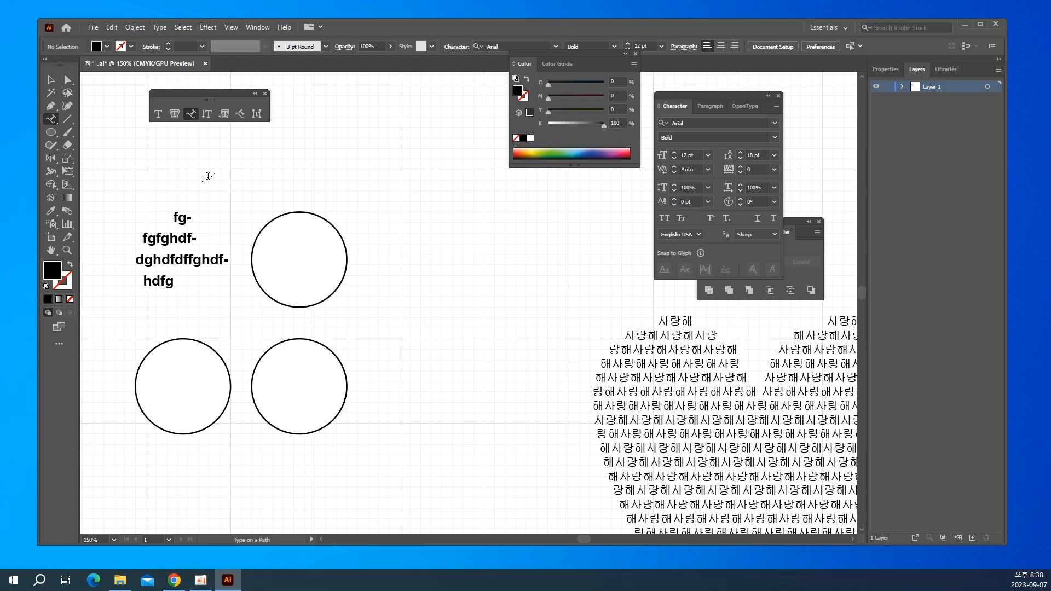
click(294, 211)
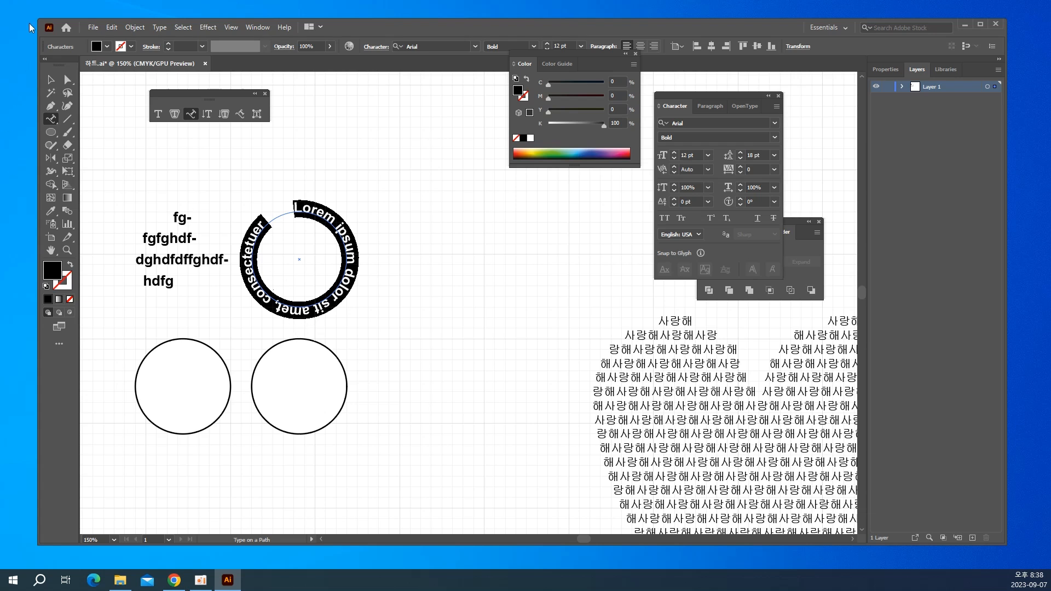
click(51, 78)
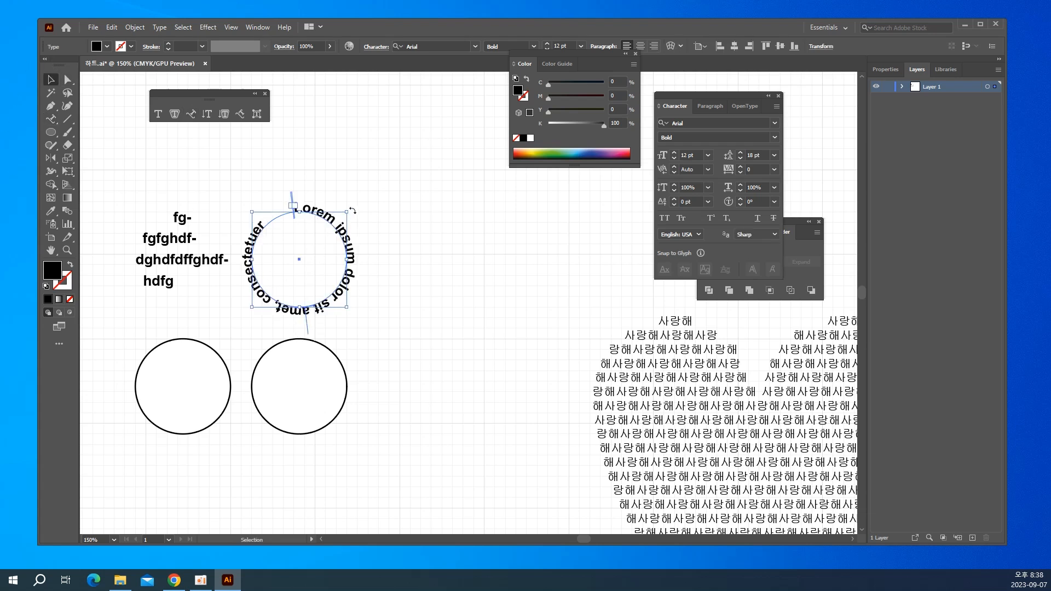
click(372, 196)
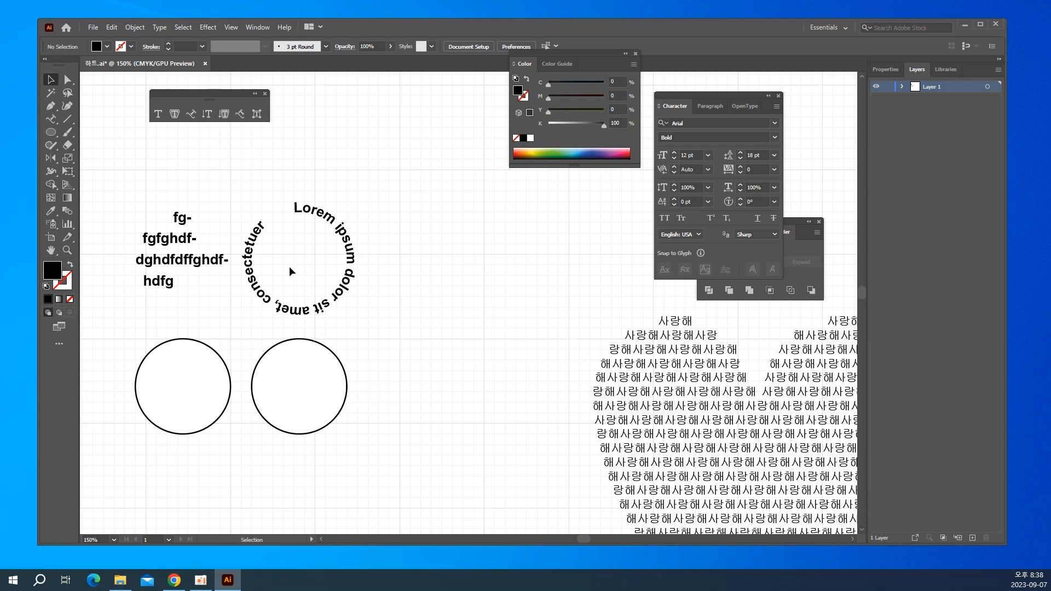
Draw an S-shaped wave about 102 mm wide above the circles with the Pen tool, using no fill and a black stroke.
drag(242, 239, 230, 441)
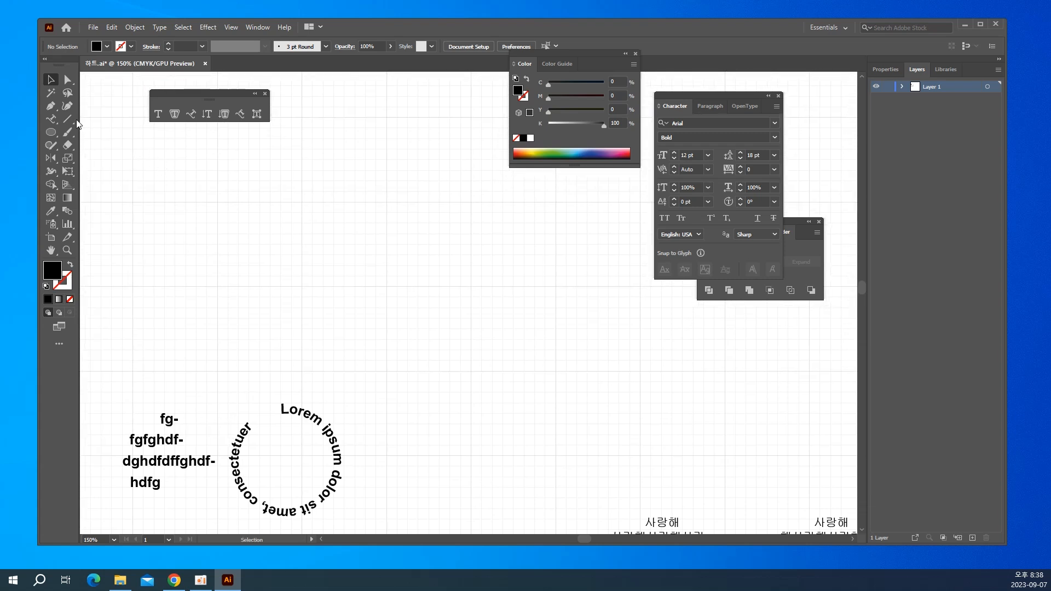
click(52, 108)
key(ctrl)
click(71, 265)
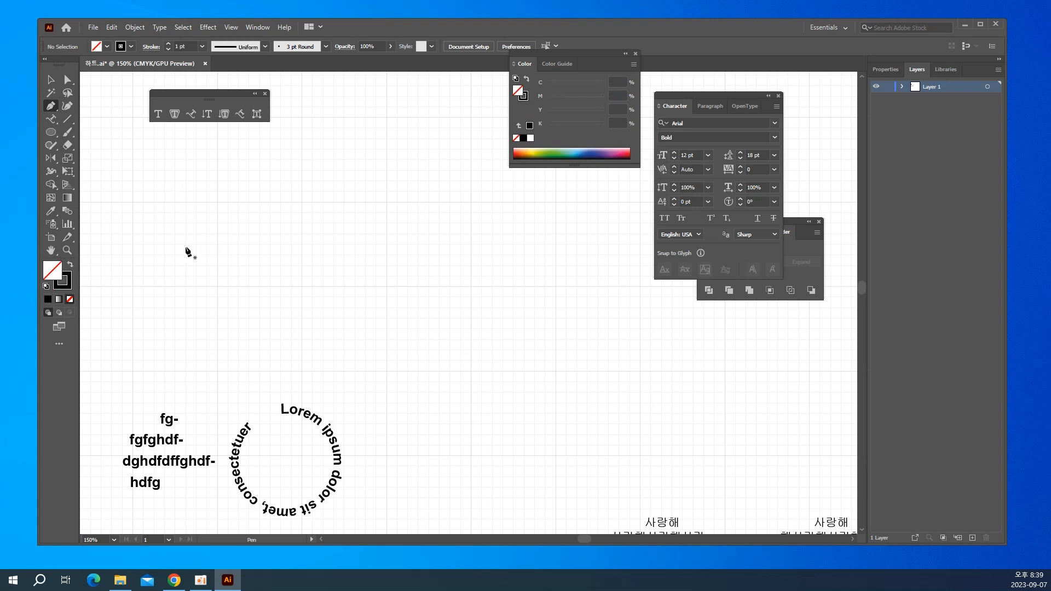
click(133, 223)
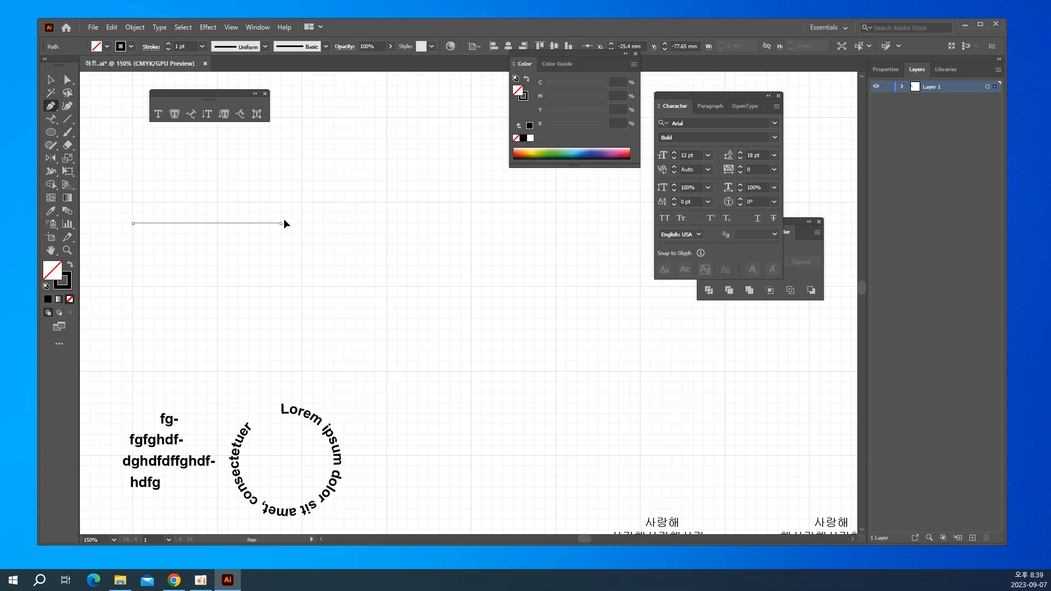
drag(282, 223, 342, 327)
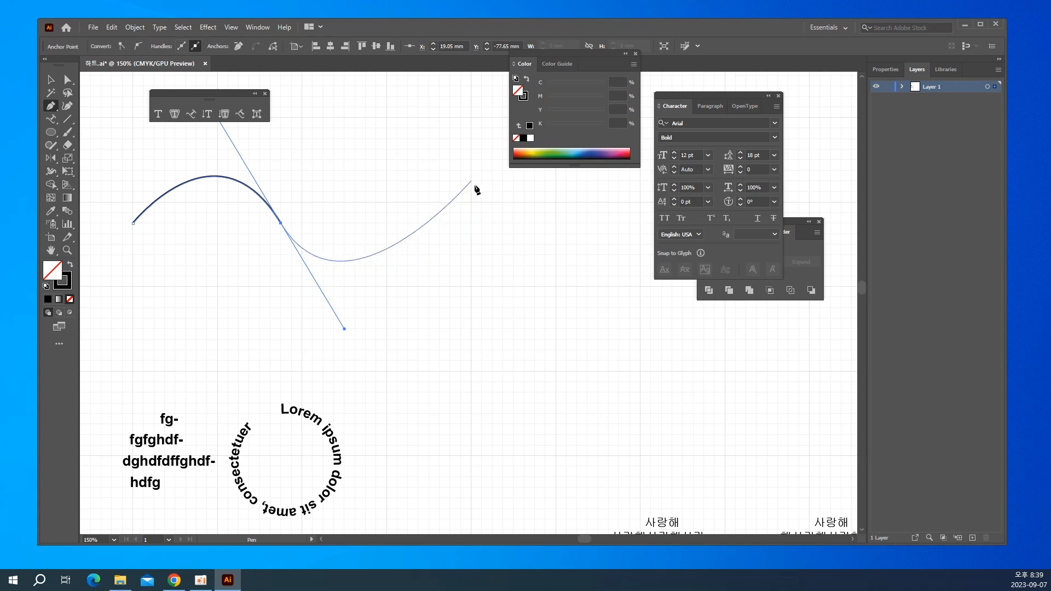
drag(472, 182, 492, 160)
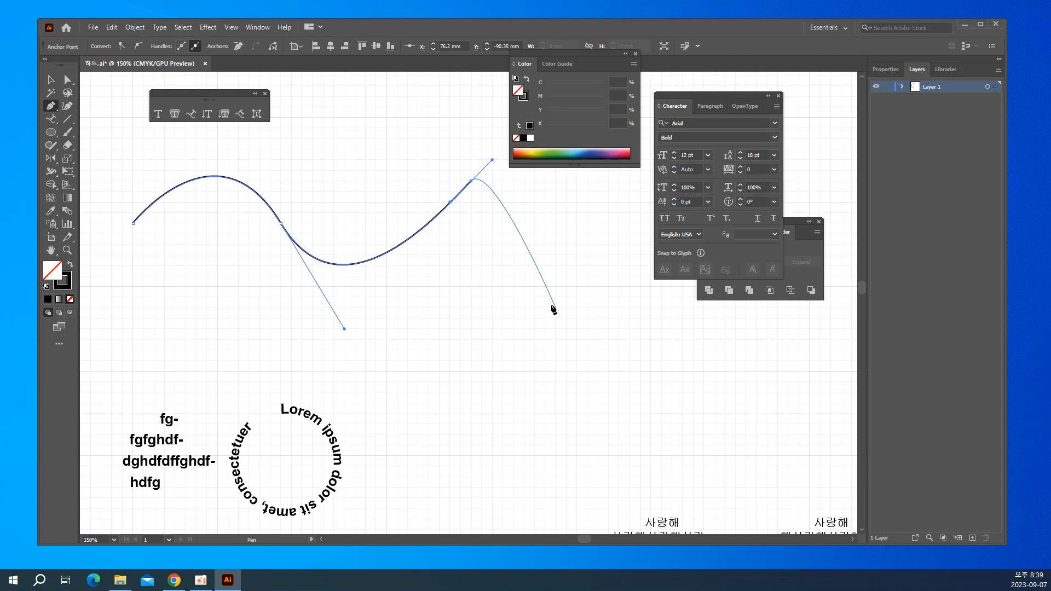
Place Lorem ipsum placeholder text along the wavy path from its left end with the Type on a Path tool, and deselect it.
click(192, 114)
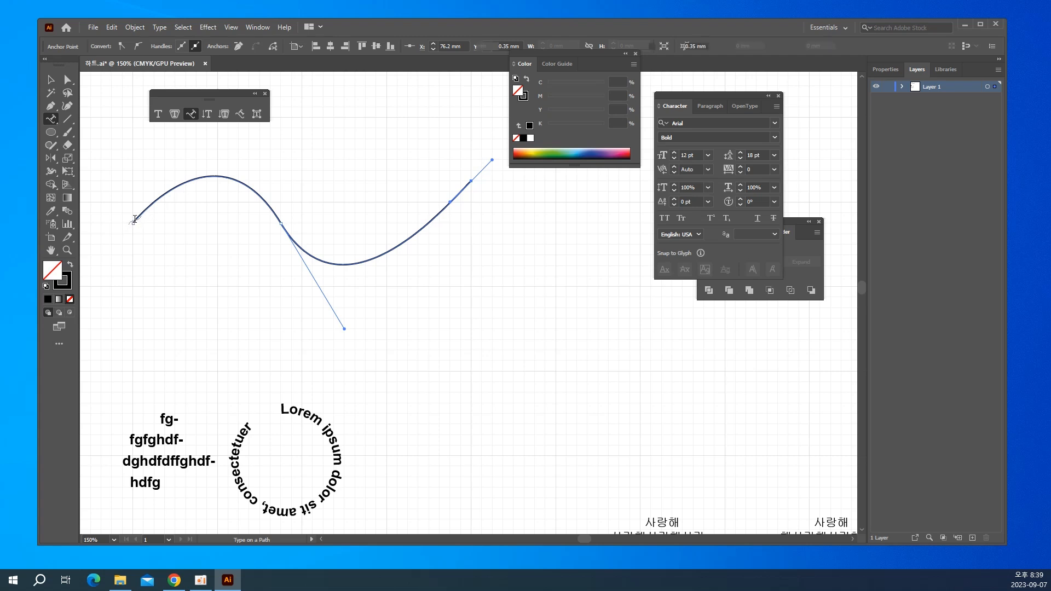
click(135, 219)
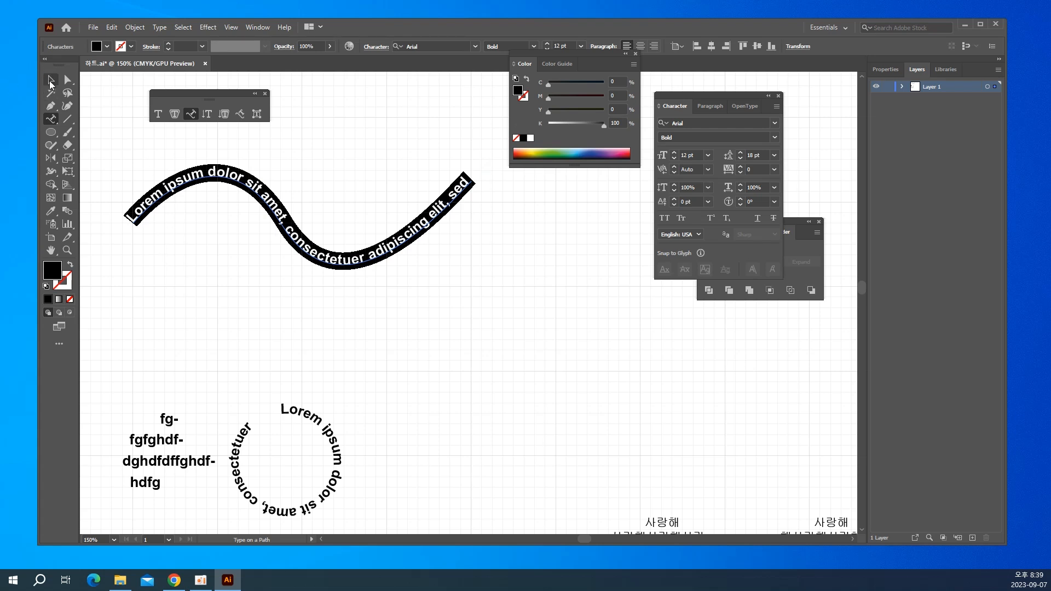
click(51, 82)
click(170, 296)
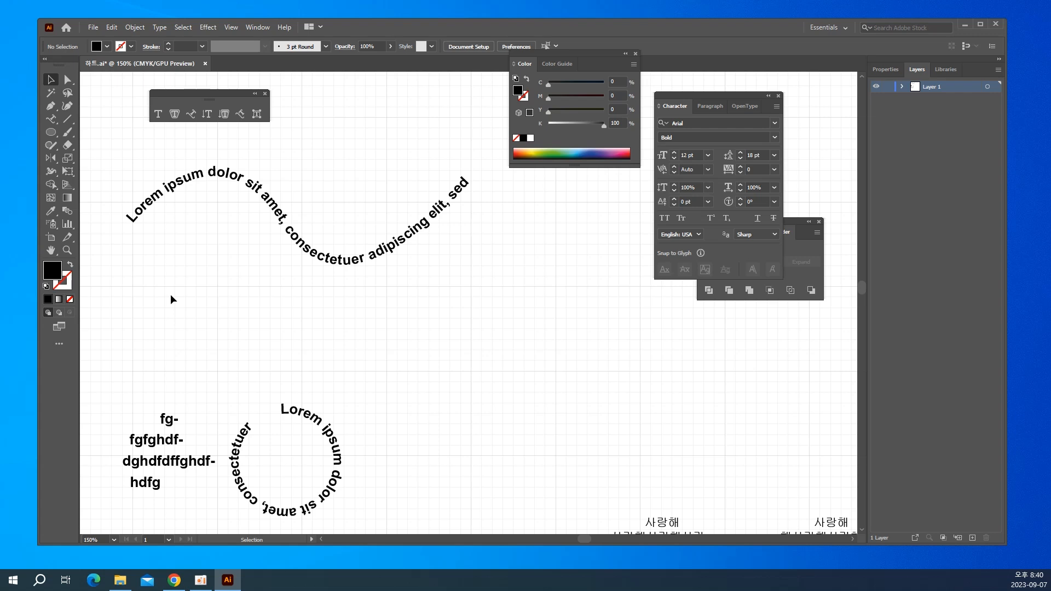
Place the vertical point text "한글입니다" in the empty area below the two lower circles with the Vertical Type tool.
scroll(167, 302, down, 5)
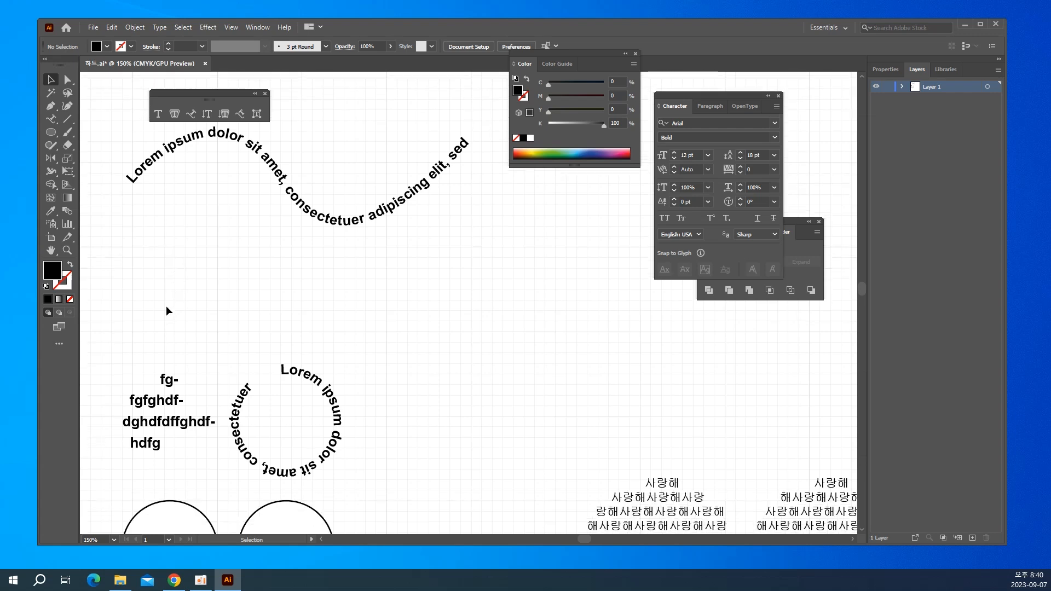
scroll(168, 311, down, 3)
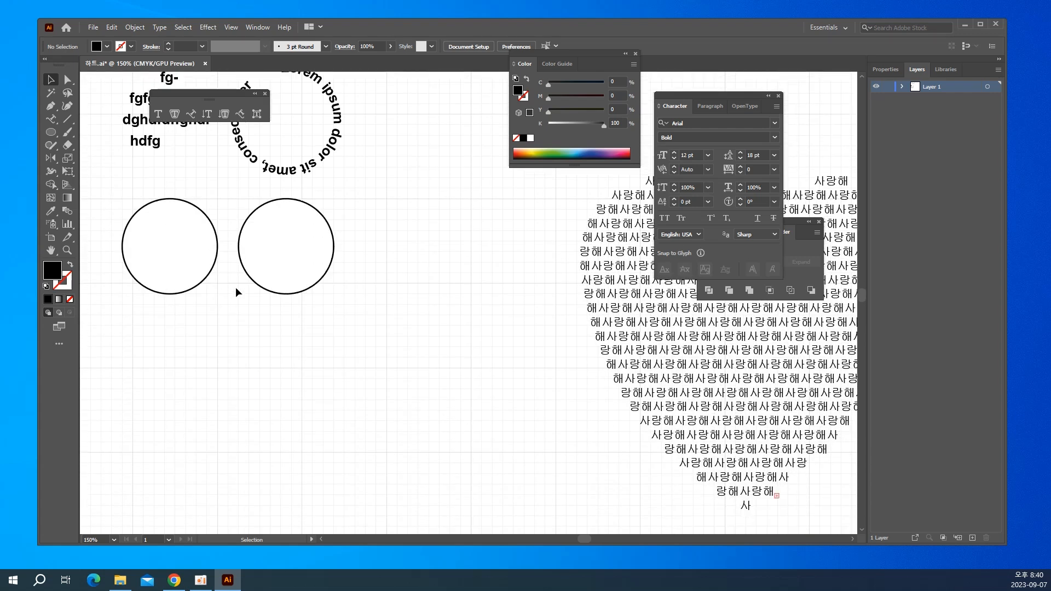
click(207, 116)
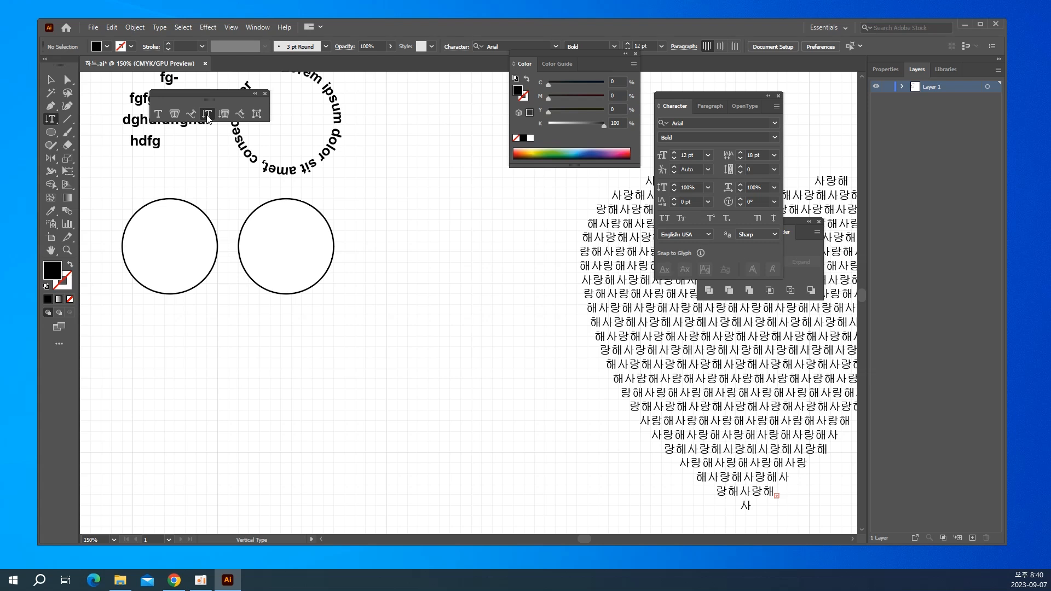
click(146, 332)
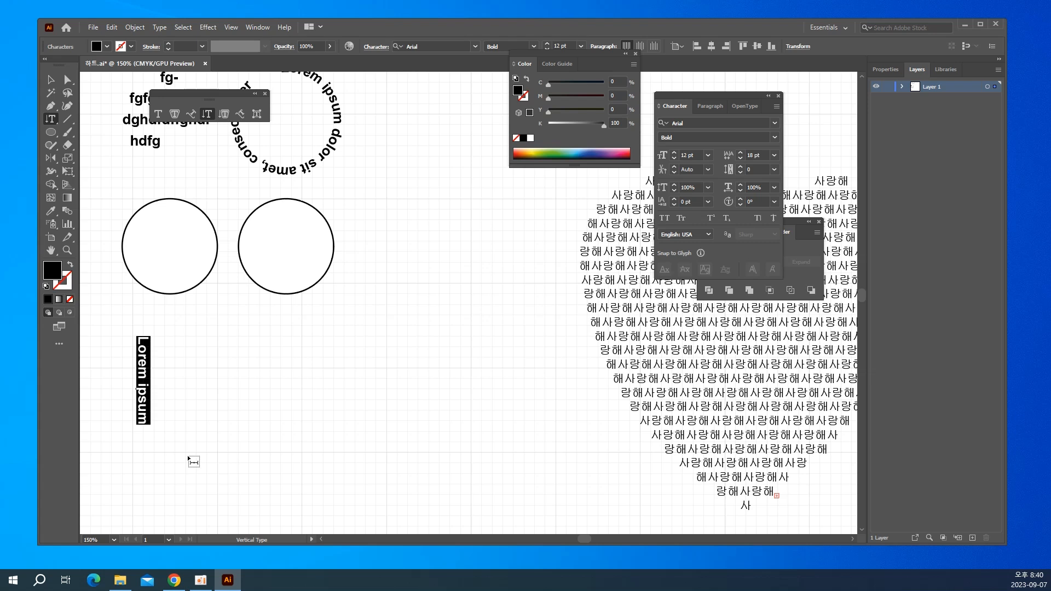
text(한글입니다)
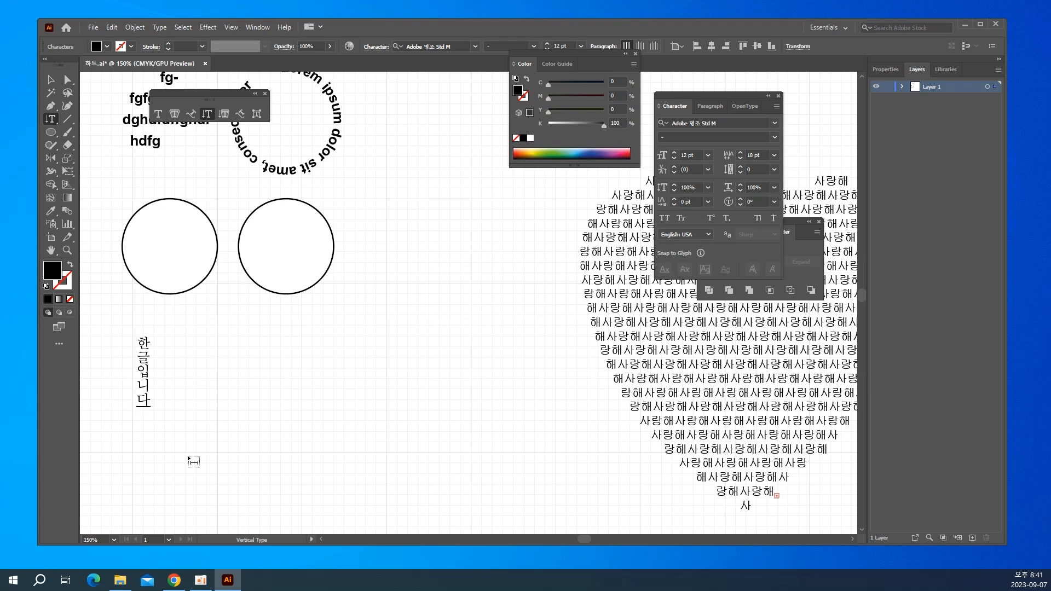
Turn the lower-left circle into a vertical area type container and fill it with the text "한글입니다".
click(224, 113)
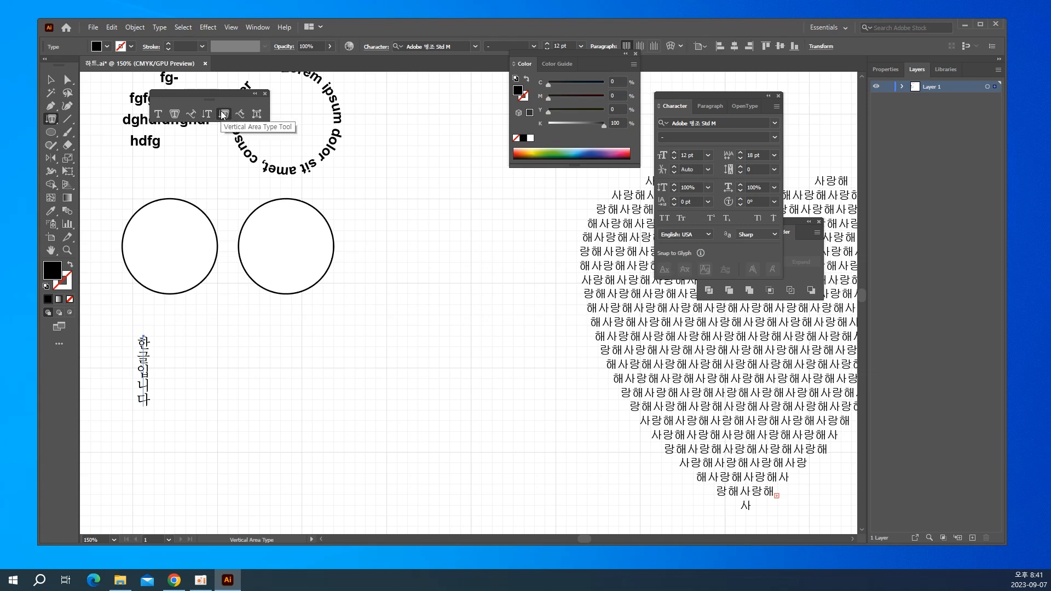
click(152, 211)
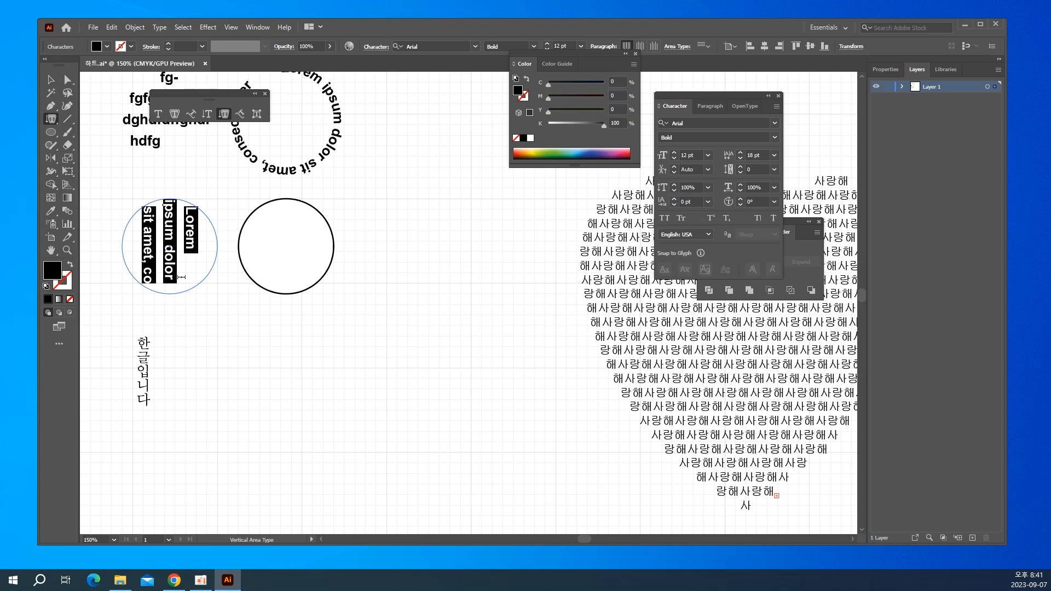
text(gksrm)
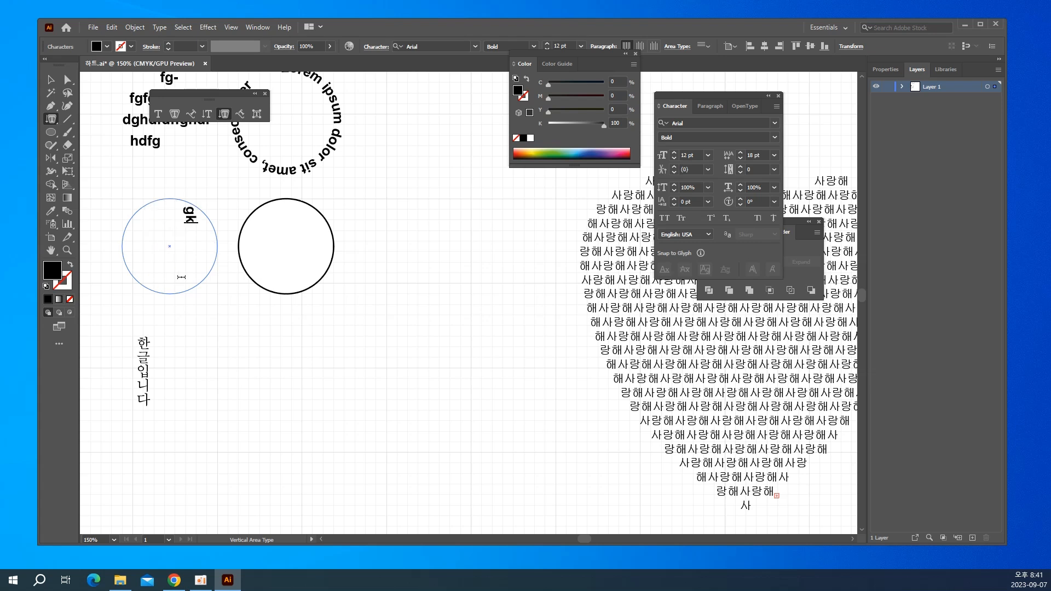
key(BackSpace)
key(BackSpace)
key(BackSpace)
key(BackSpace)
key(BackSpace)
text(한글입ㄴ)
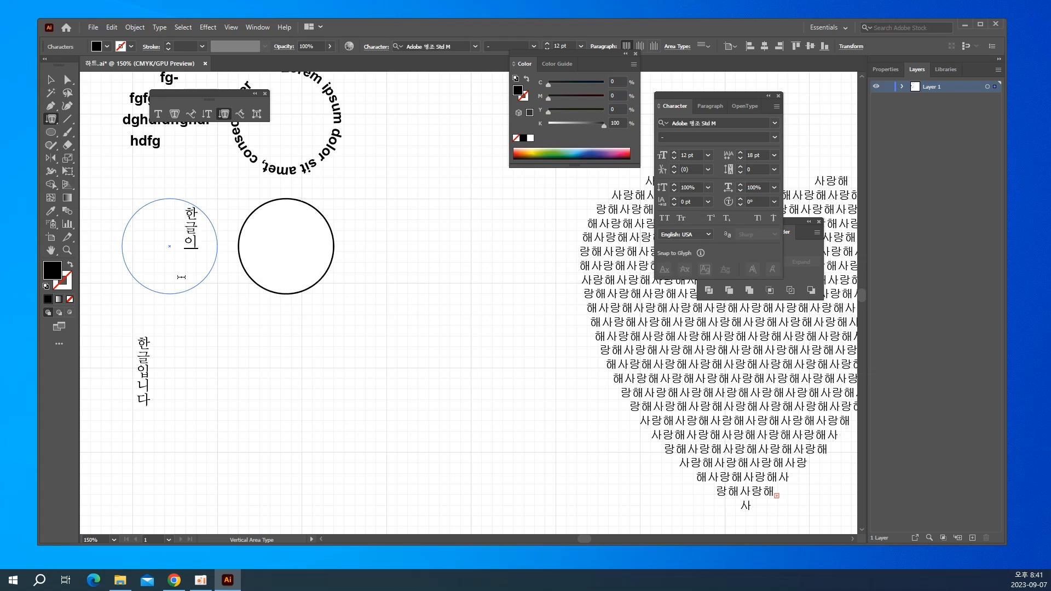
text(니다)
Run Lorem ipsum placeholder text around the lower-right circle with the Vertical Type on a Path tool, starting near its top, and deselect it.
click(241, 114)
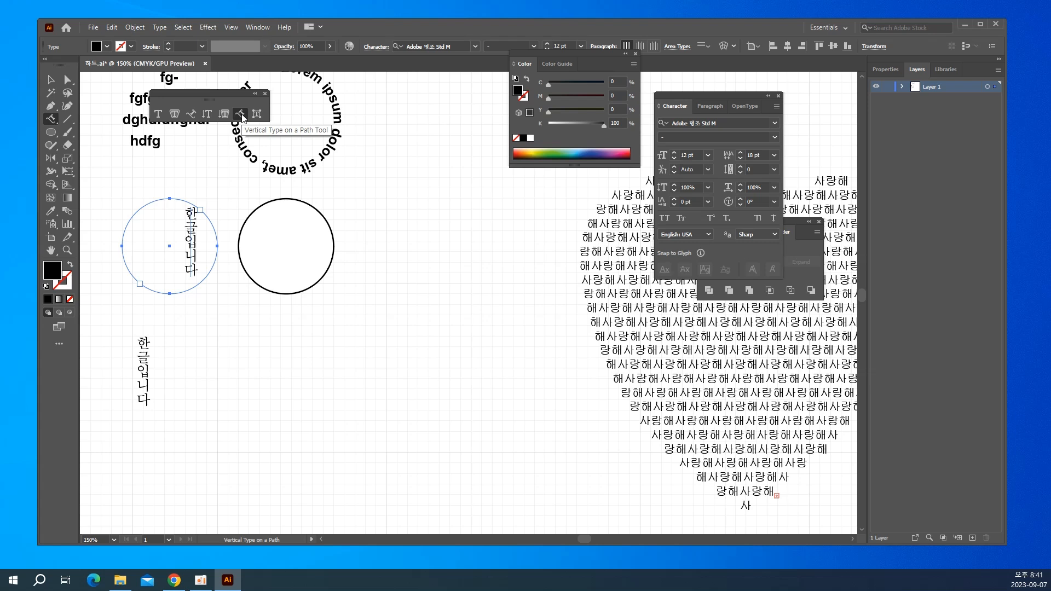
key(ctrl)
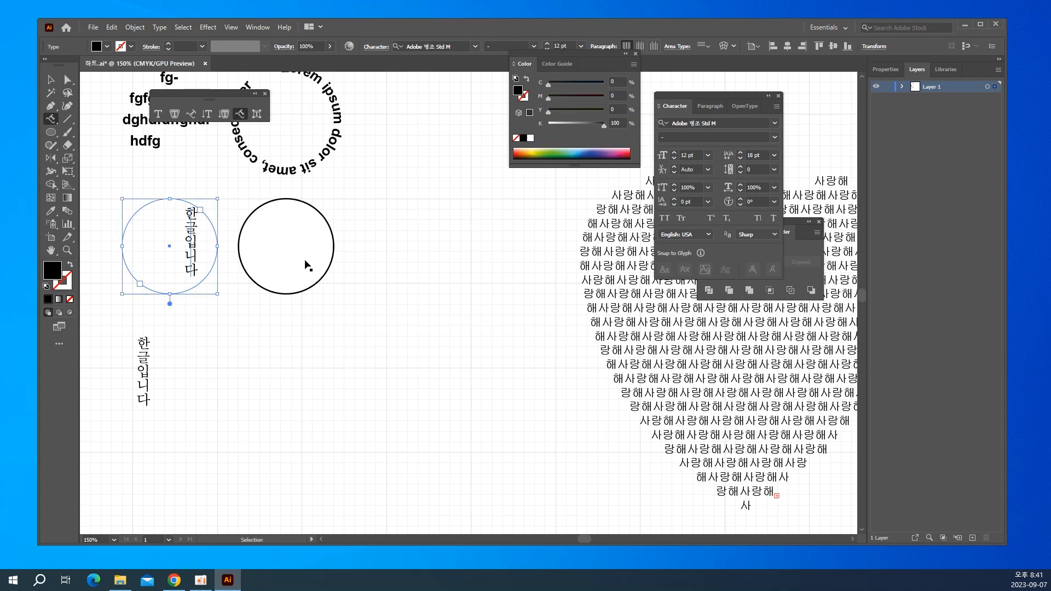
ctrl+click(386, 241)
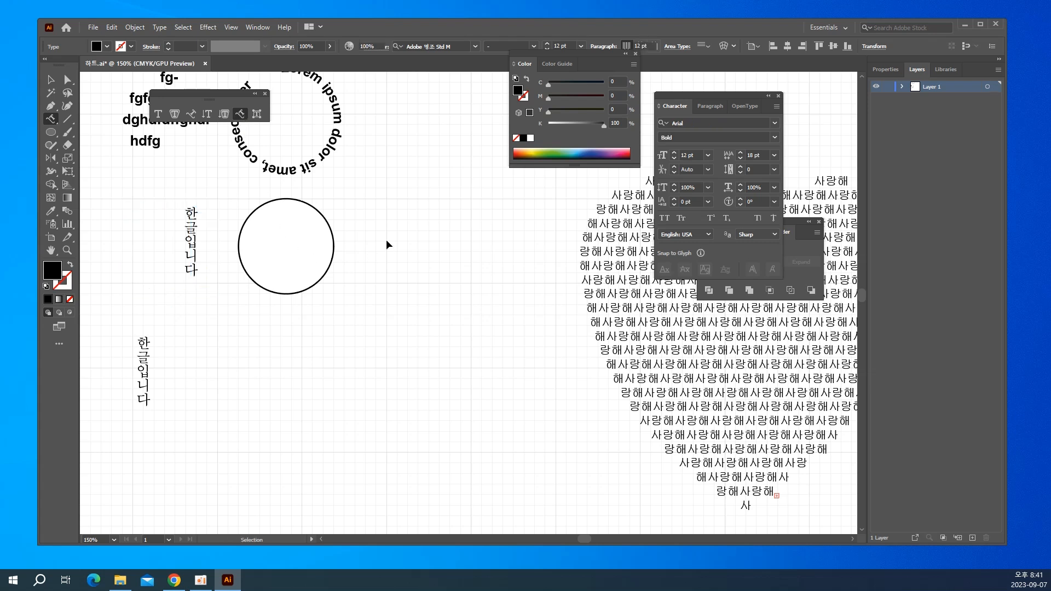
click(283, 200)
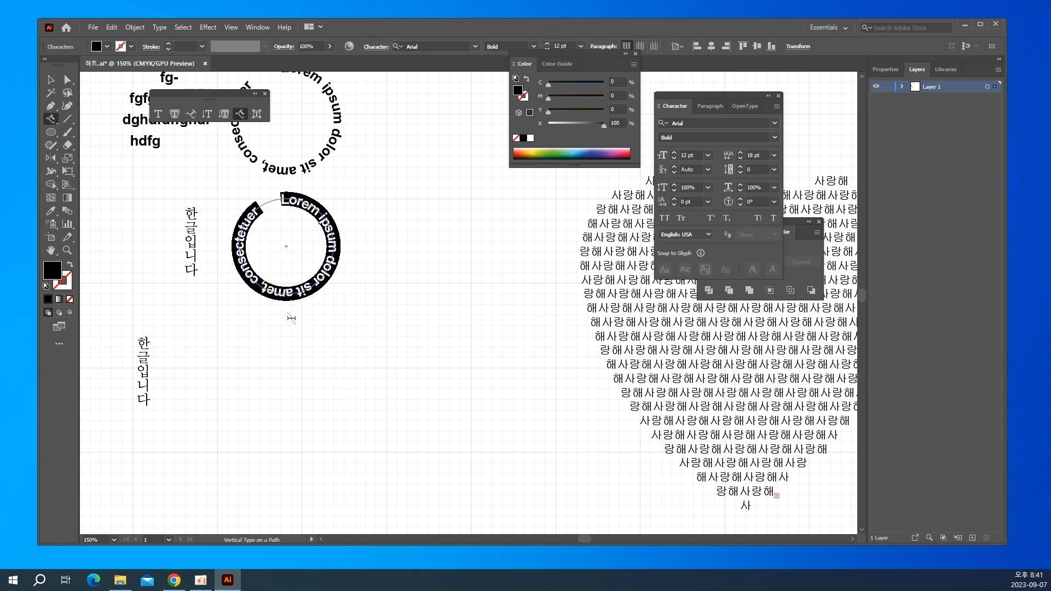
click(51, 81)
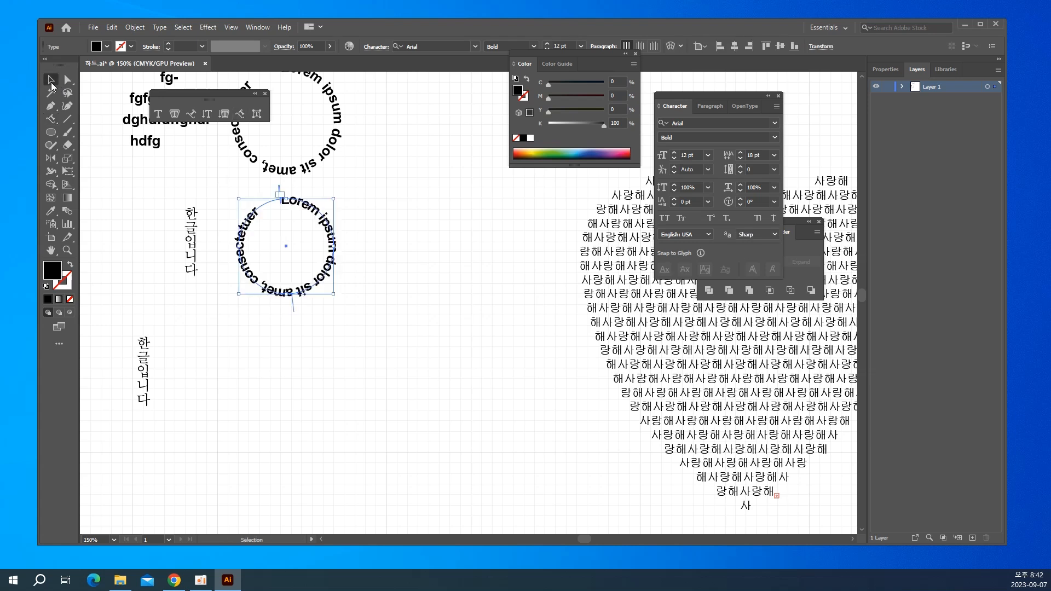
click(377, 204)
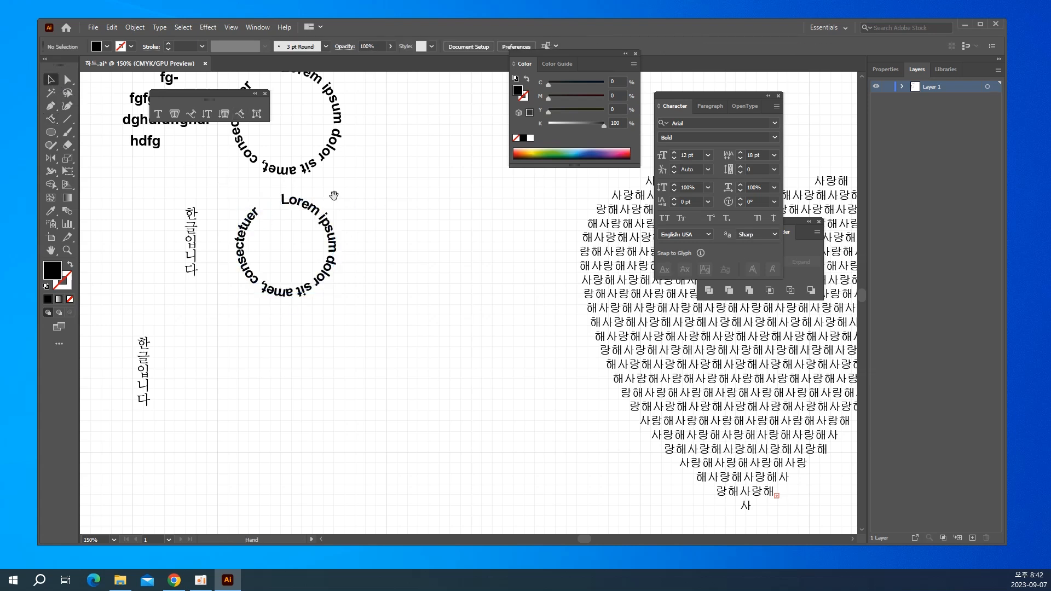
Replace the word "dolor" in the upper circular path text with "한글".
drag(334, 192, 408, 277)
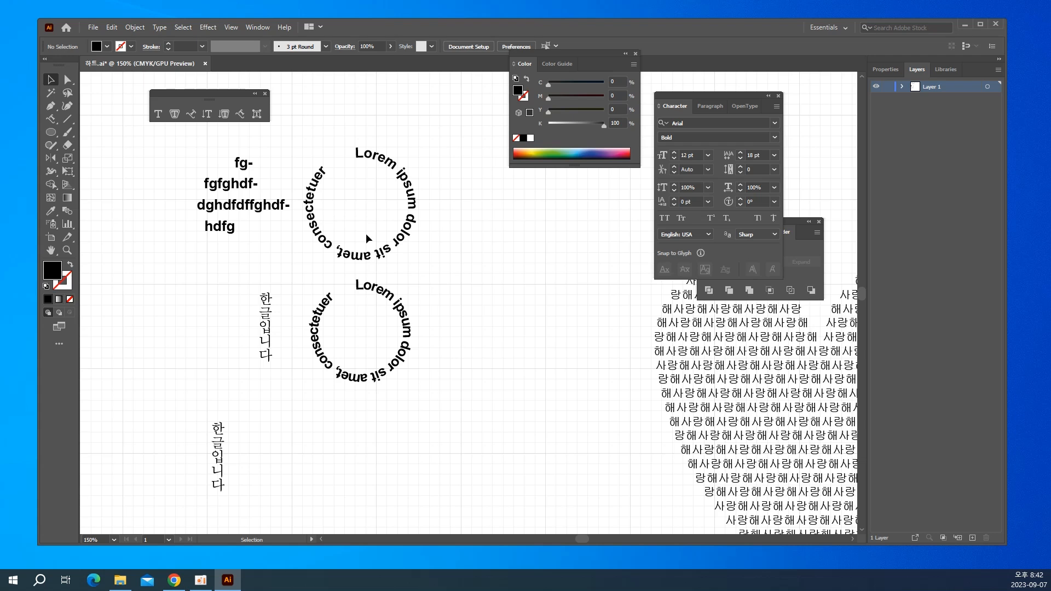
drag(439, 200, 354, 330)
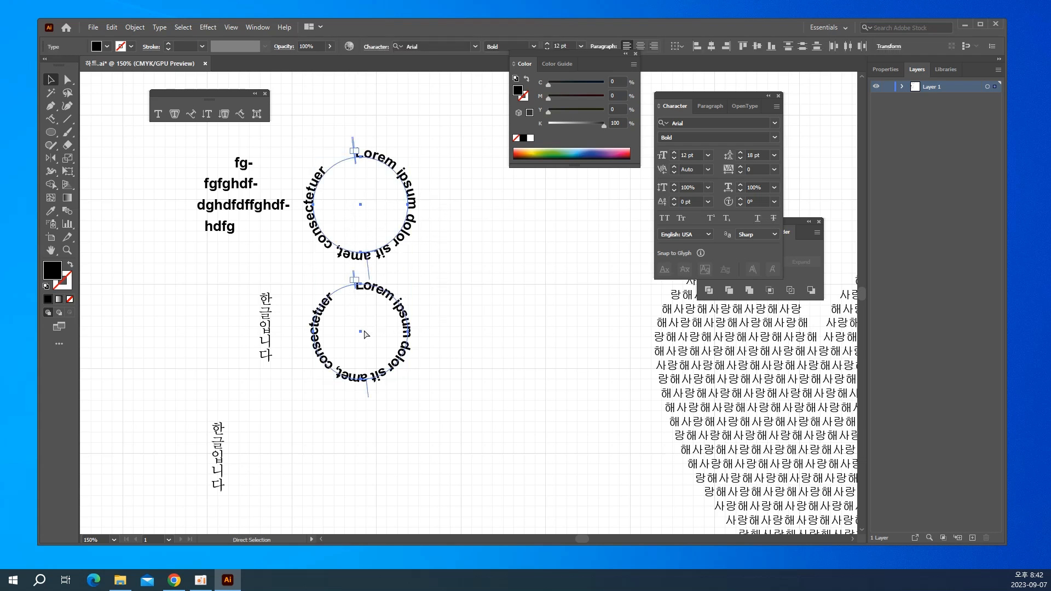
key(ctrl+plus)
key(ctrl+plus)
key(ctrl+plus)
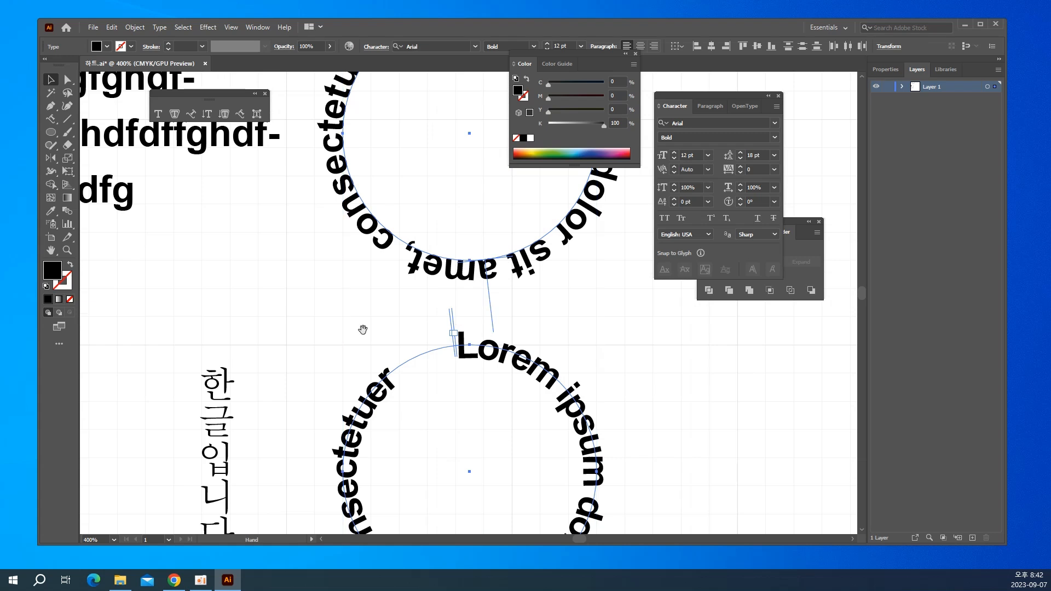
drag(352, 309, 250, 337)
drag(317, 314, 289, 324)
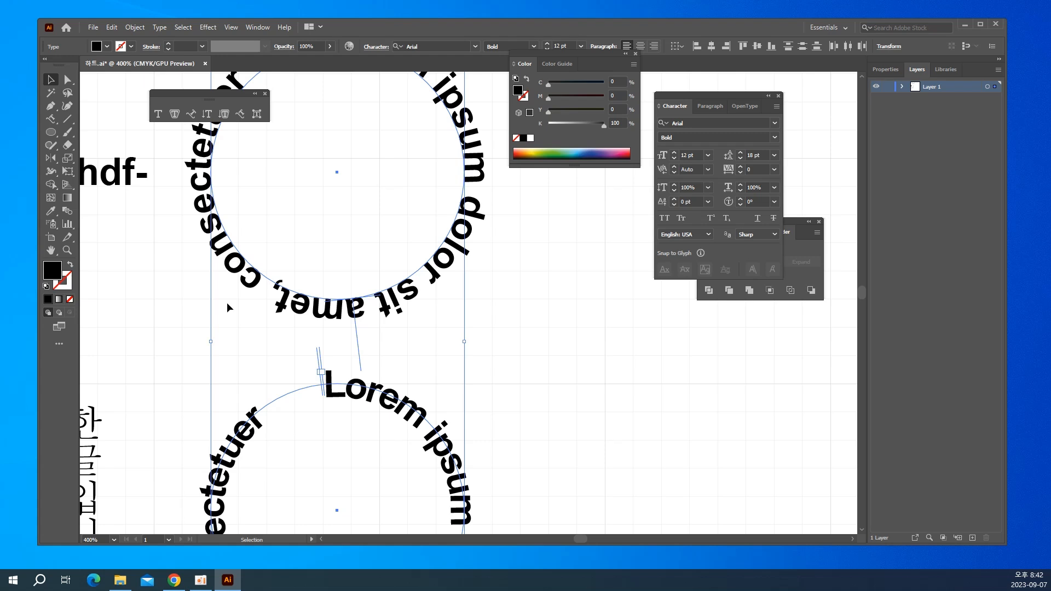
key(t)
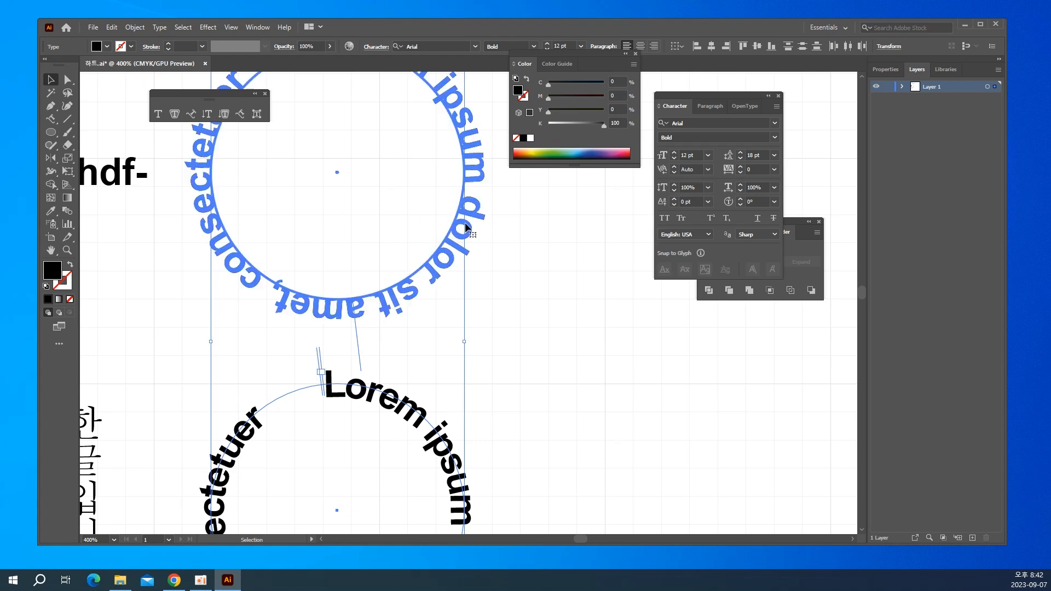
click(455, 233)
double_click(454, 233)
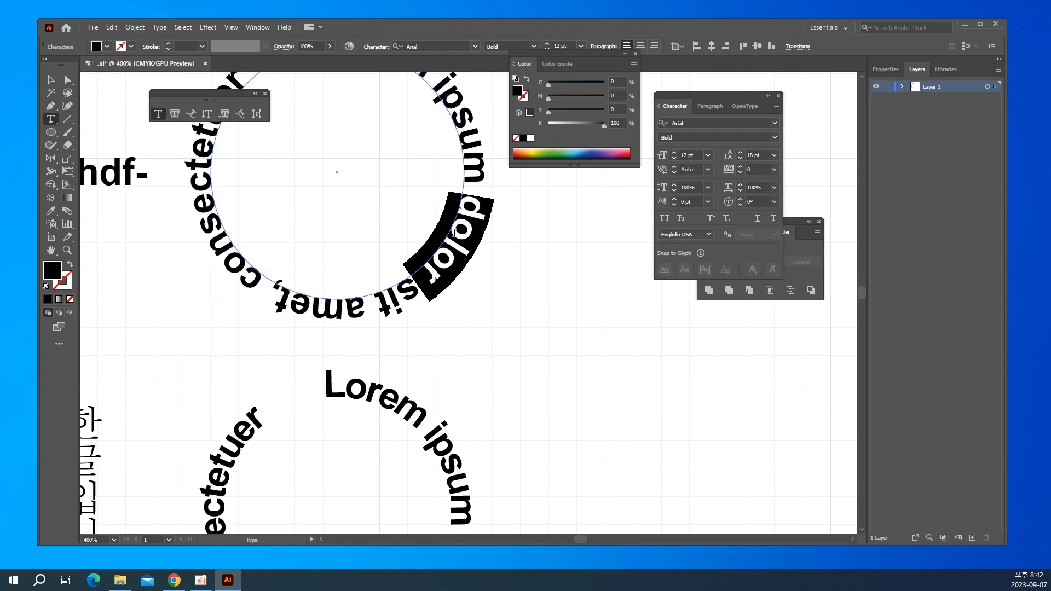
text(gks)
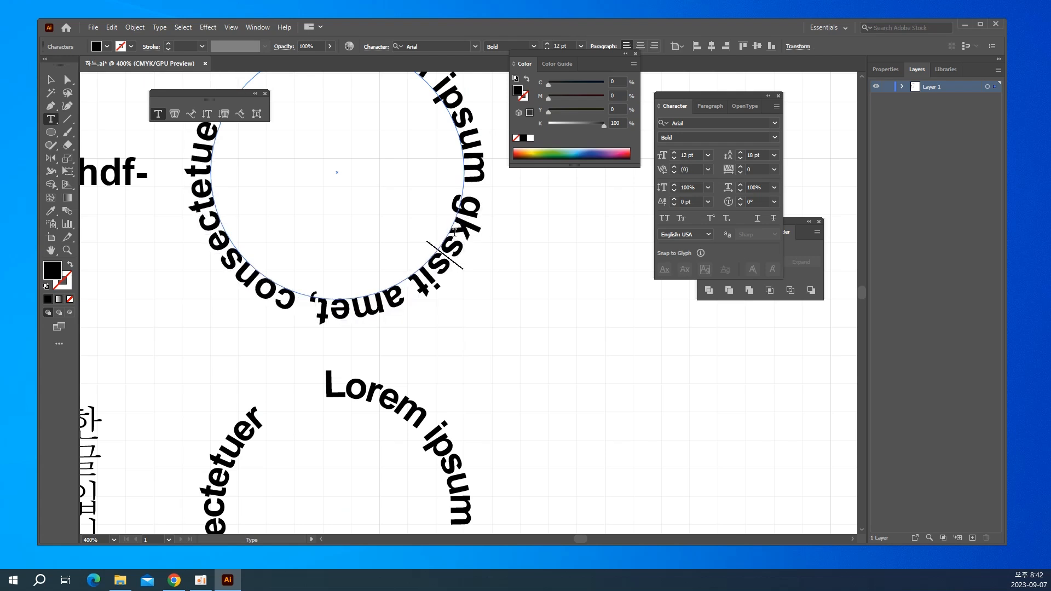
key(BackSpace)
key(BackSpace)
key(BackSpace)
text(한글)
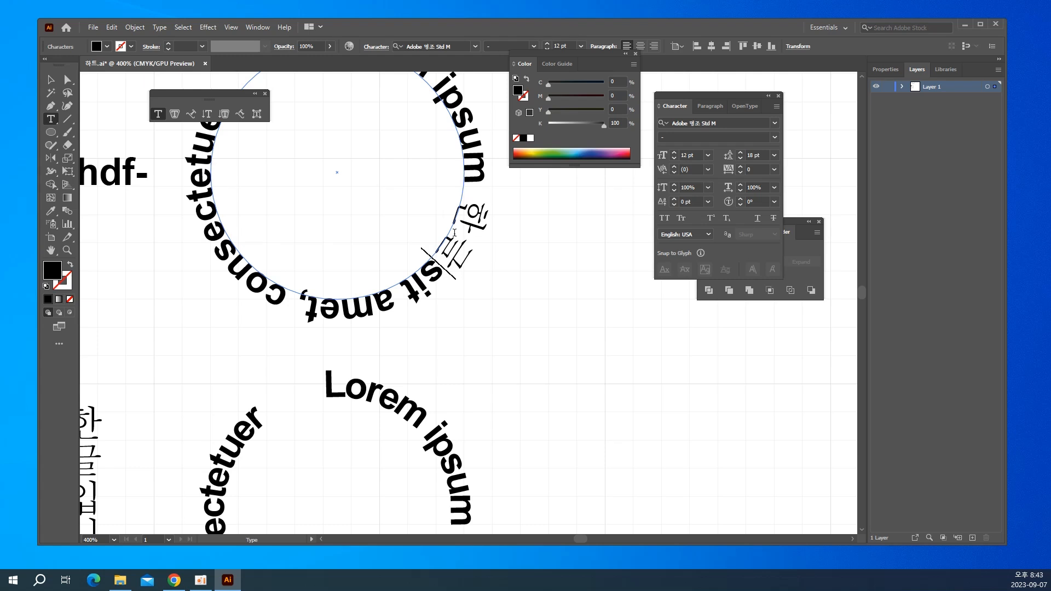
Replace the word "Lorem" in the lower circular path text with "한글입니다" and deselect the text.
click(383, 392)
double_click(383, 392)
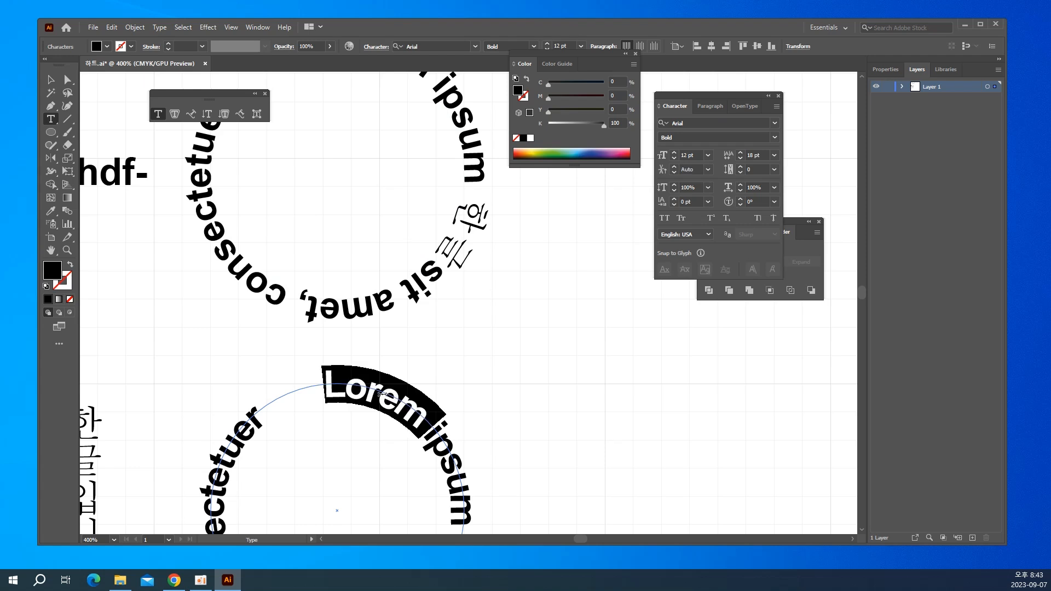
text(한글)
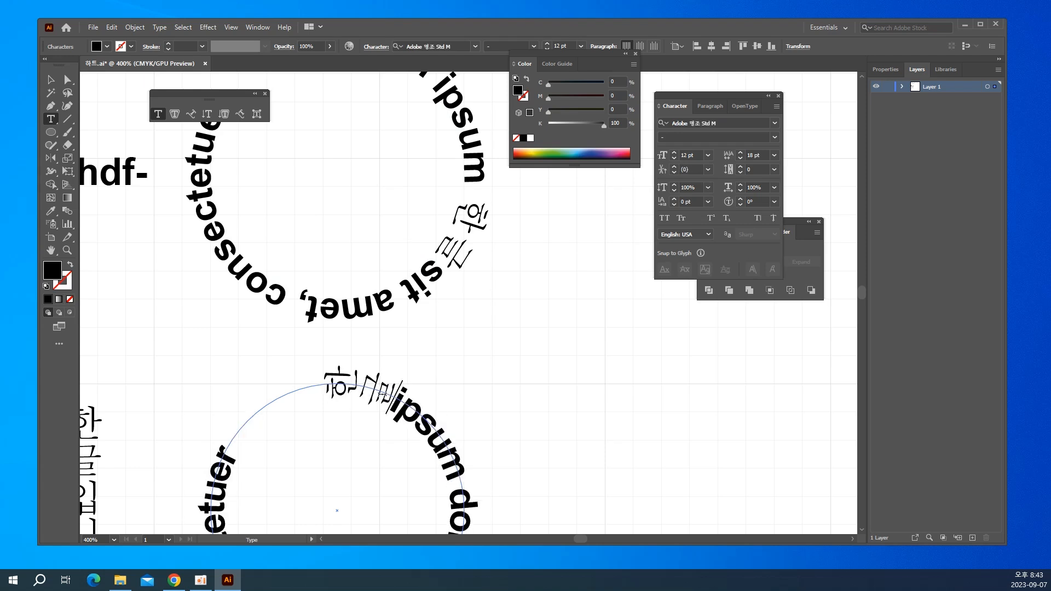
text(입니다)
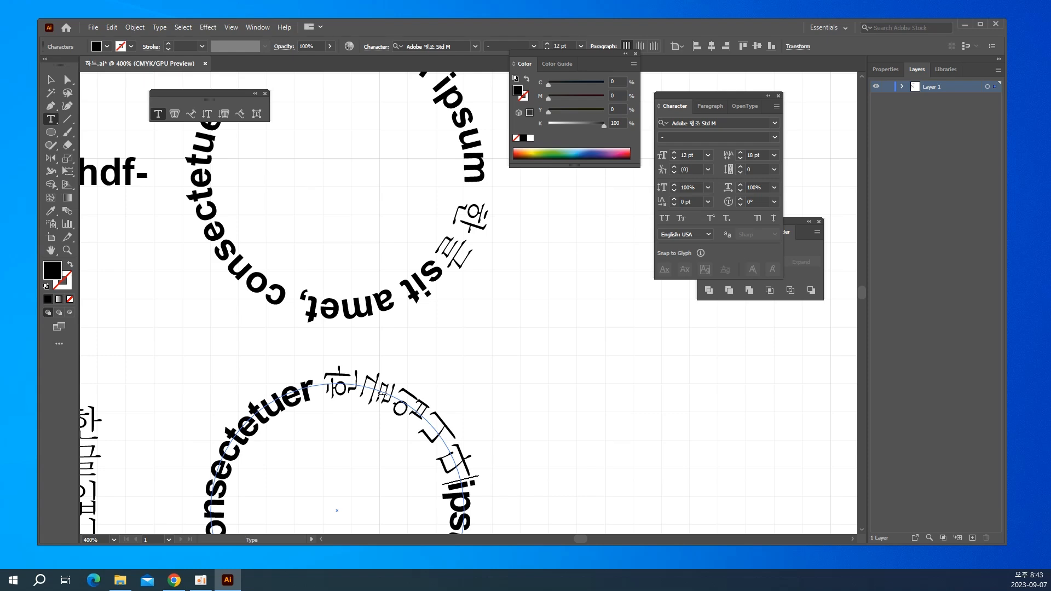
key(ctrl+minus)
key(ctrl+minus)
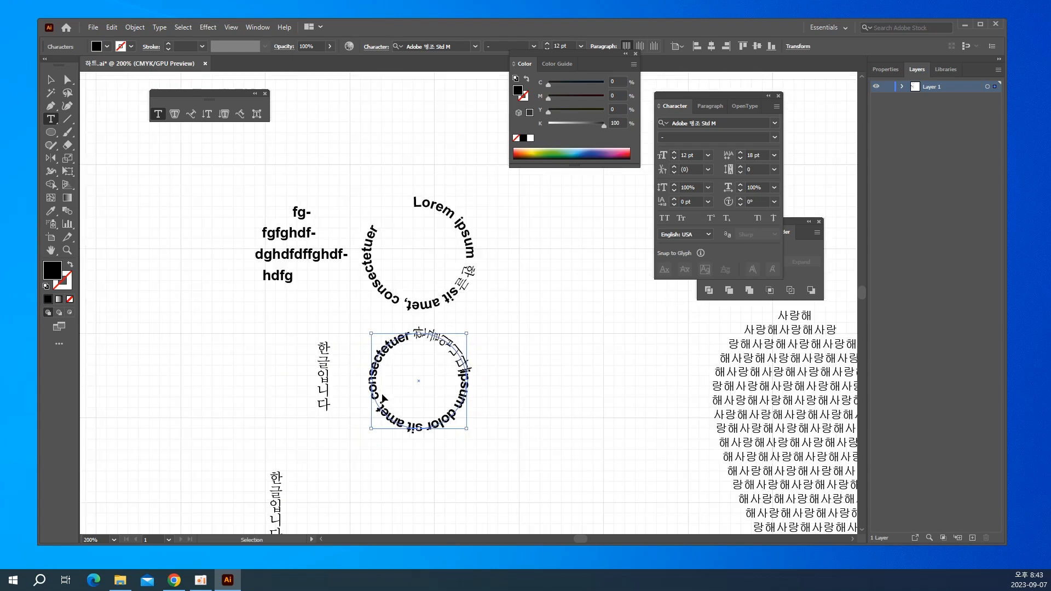
key(ctrl+minus)
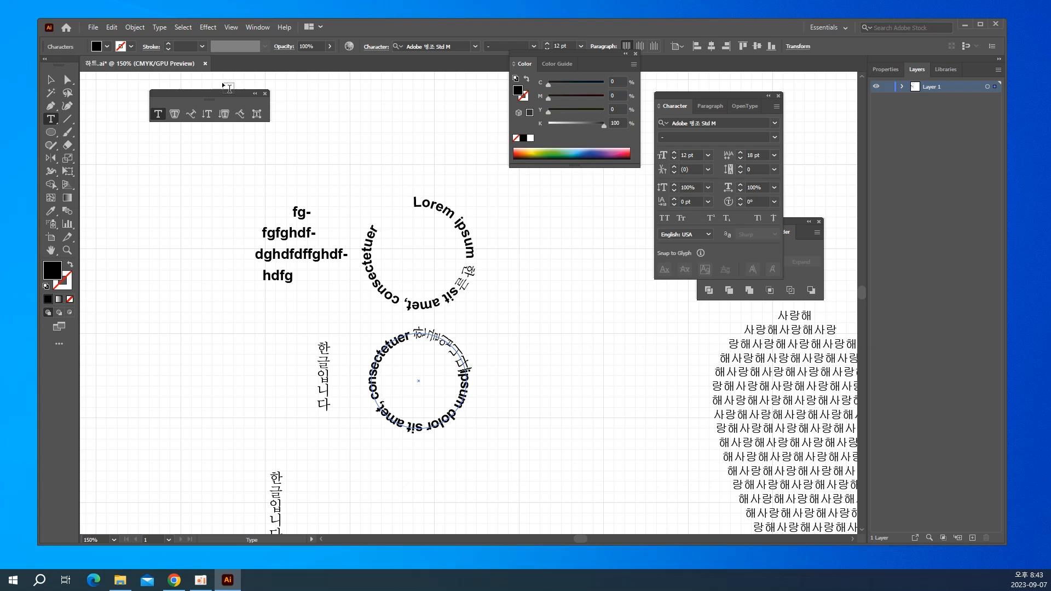
click(51, 80)
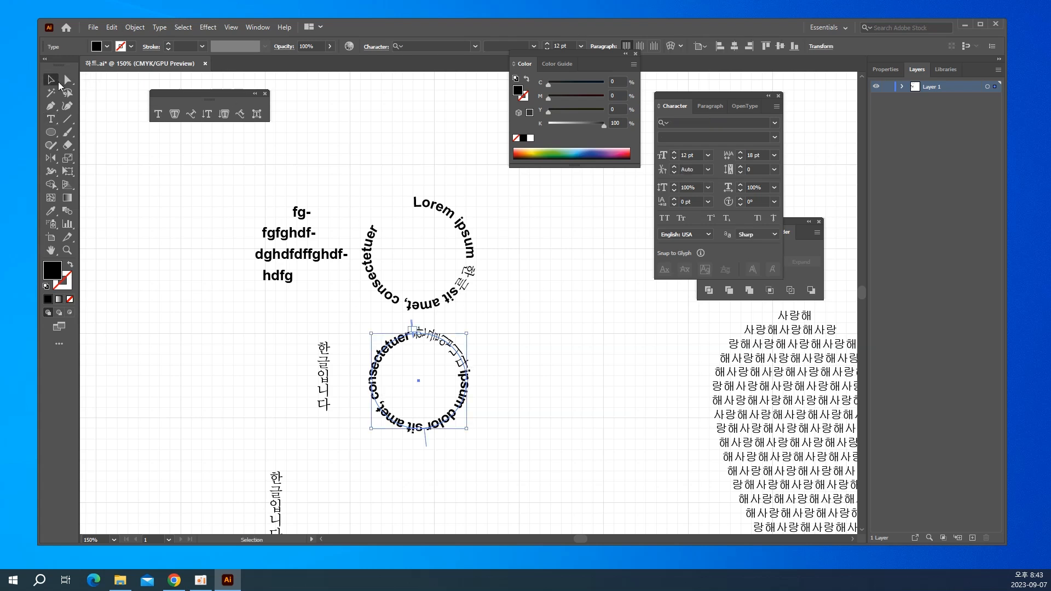
click(174, 219)
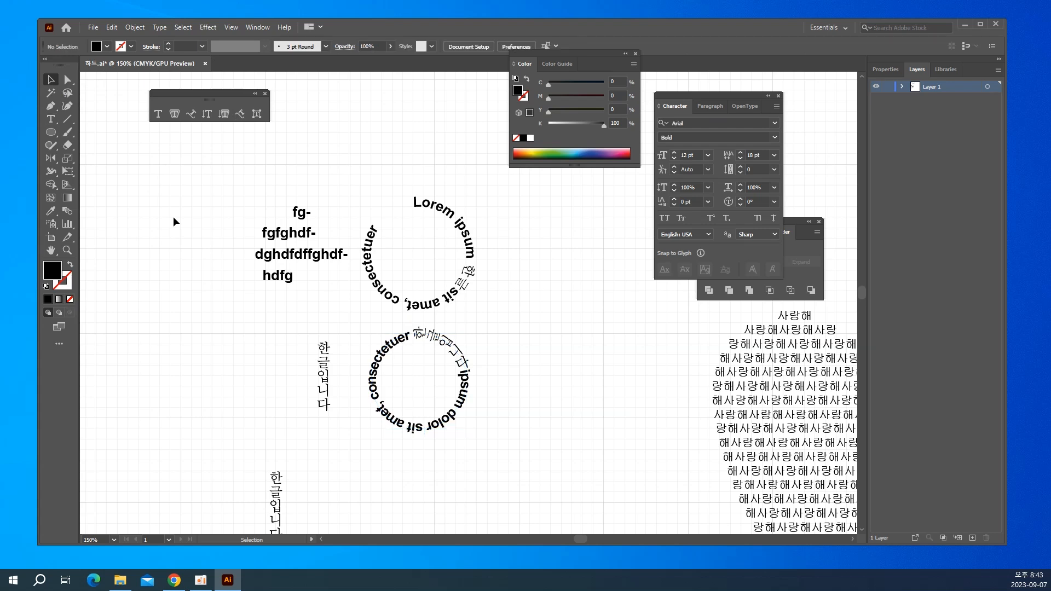
Undo all the practice type, circle and path edits, back to the original document with the heart-shaped text.
key(ctrl+z)
key(ctrl+z)
key(ctrl+z)
key(ctrl+z)
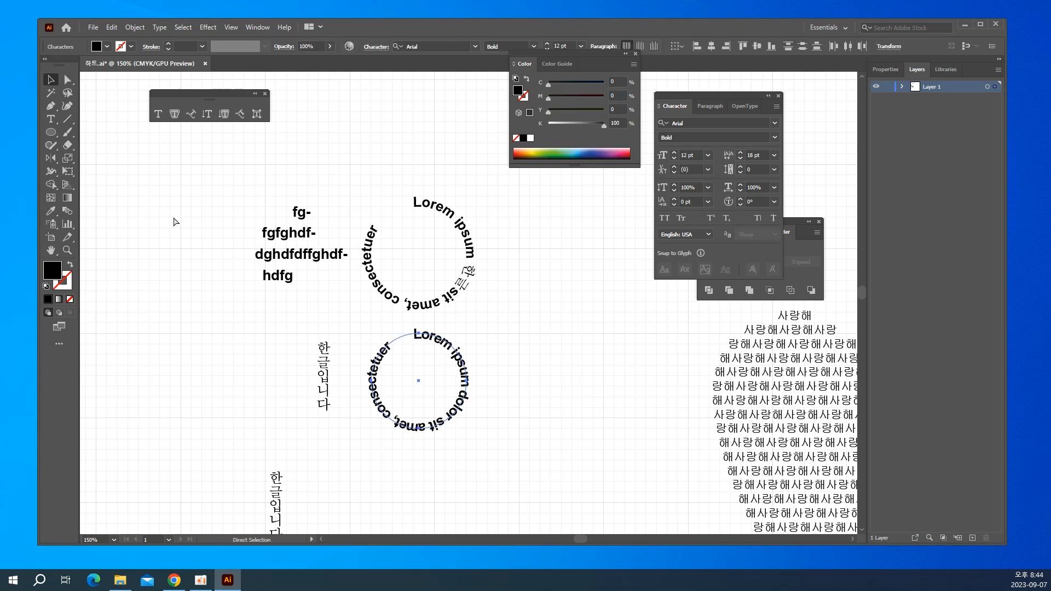
key(ctrl+z)
key(ctrl+z)
key(ctrl+z)
key(ctrl+z)
key(ctrl+z)
key(ctrl+z)
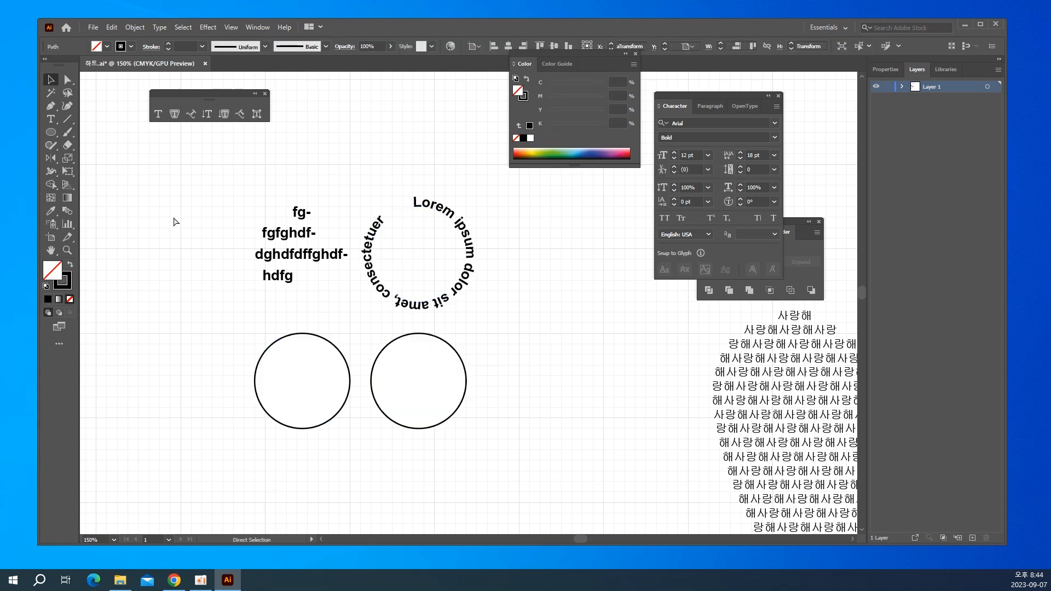
key(ctrl+z)
key(ctrl+z)
key(ctrl+z)
key(ctrl+z)
key(ctrl+z)
key(ctrl+z)
key(ctrl+z)
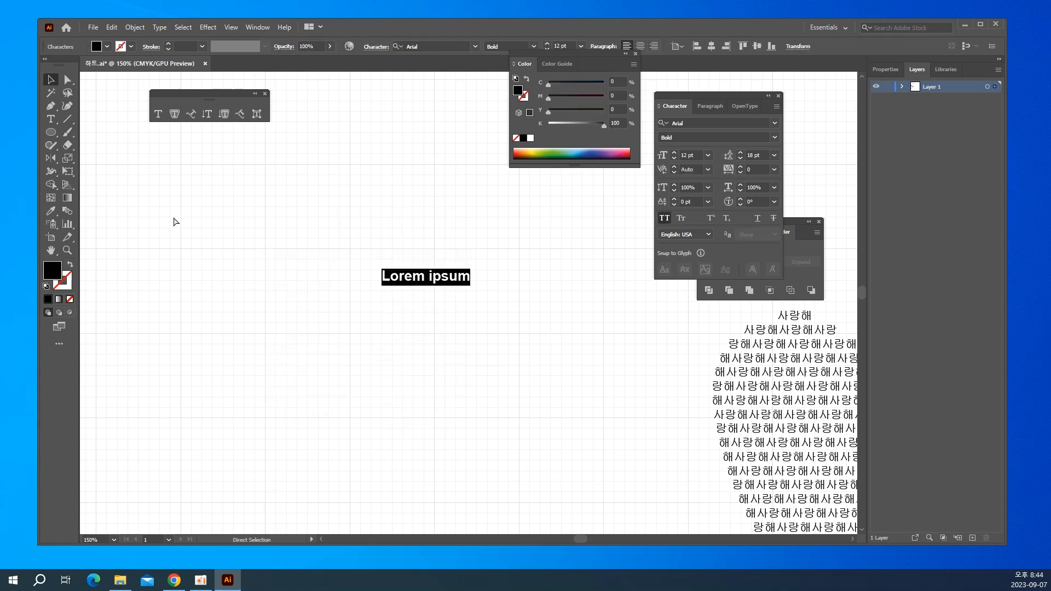
key(ctrl+z)
key(ctrl+z)
key(ctrl+z)
key(ctrl+z)
key(ctrl+z)
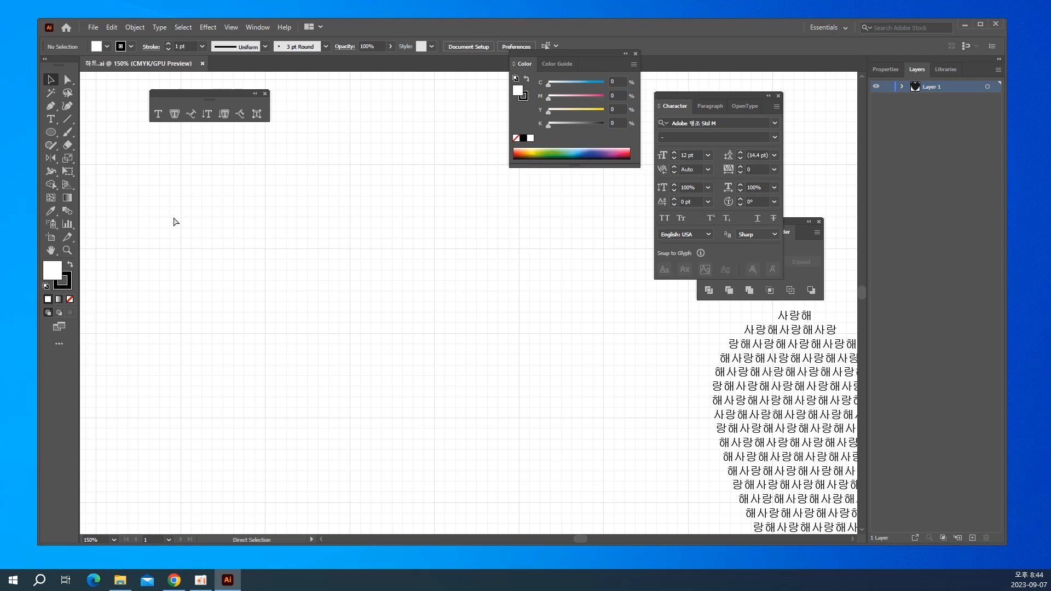
key(v)
drag(370, 378, 139, 286)
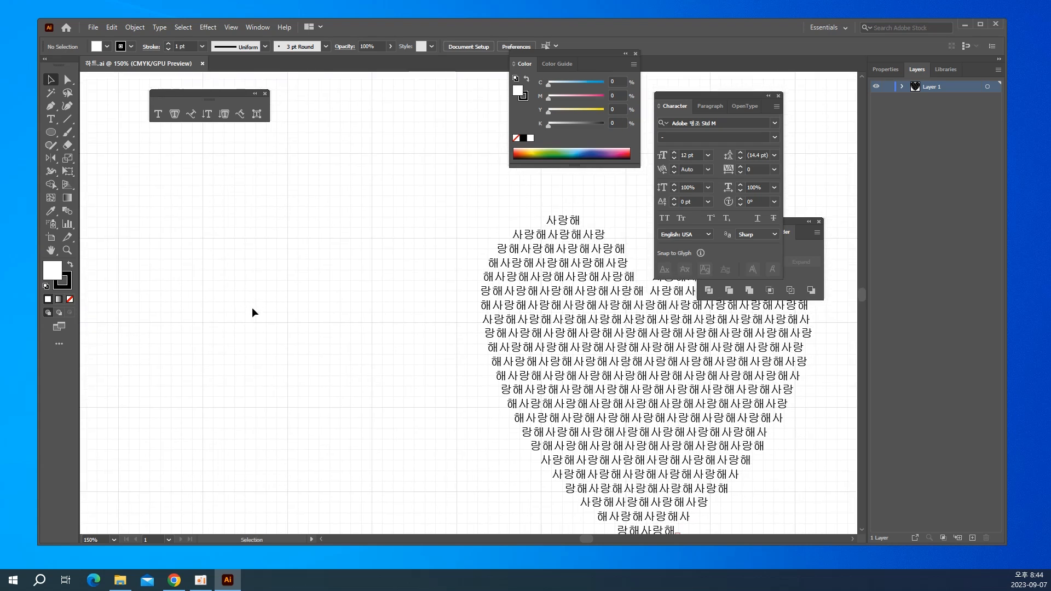
Turn off Snap to Grid for the document.
key(ctrl+minus)
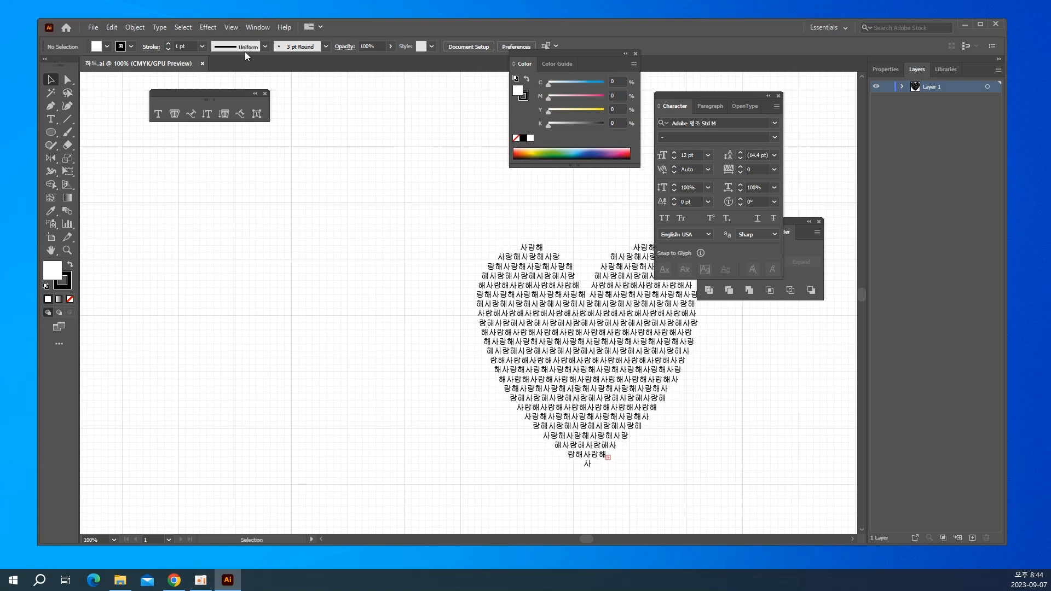
click(229, 29)
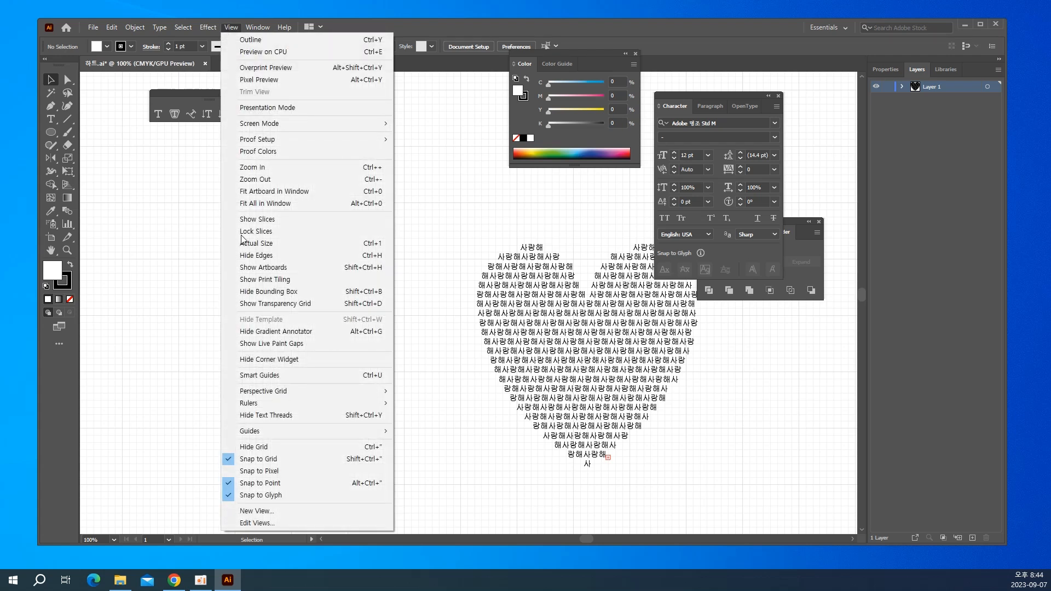
click(248, 460)
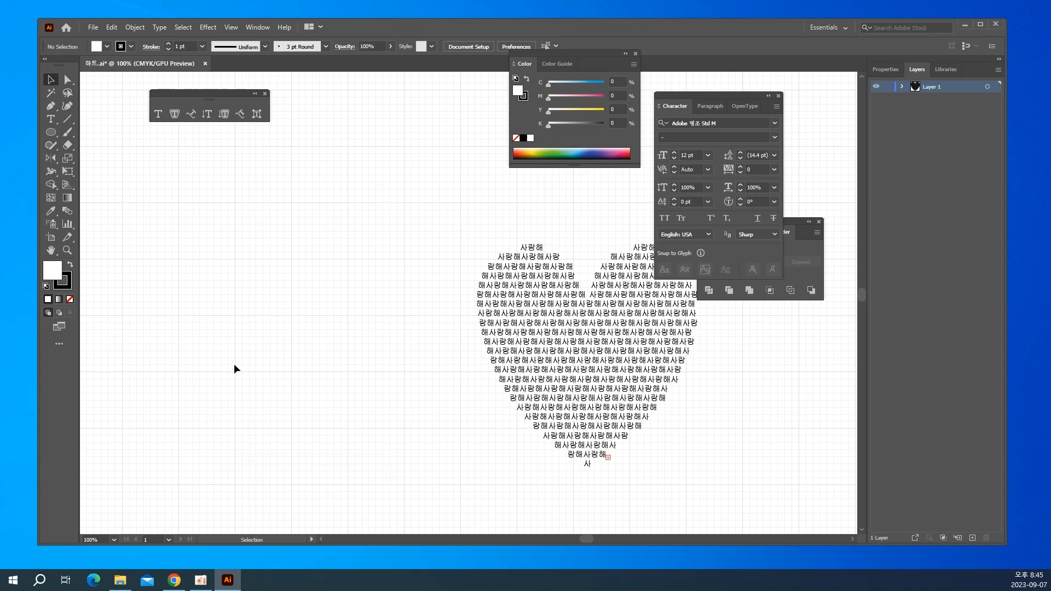
With the Pen tool and no fill, draw a smooth arch about 50 mm wide and 27 mm high in the empty area beside the text heart.
key(p)
click(69, 300)
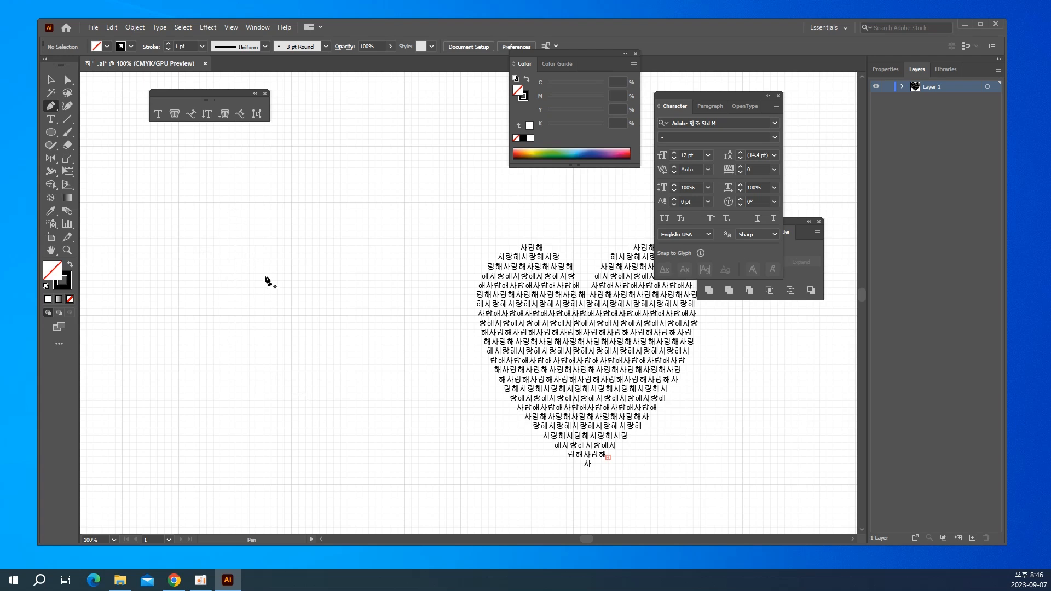
drag(247, 291, 359, 293)
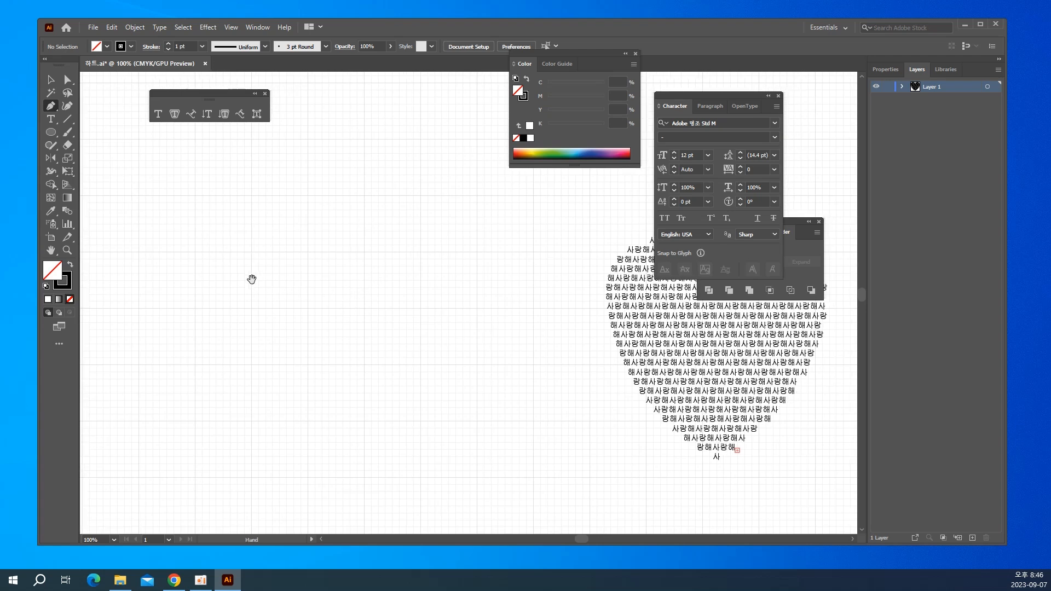
drag(252, 279, 263, 281)
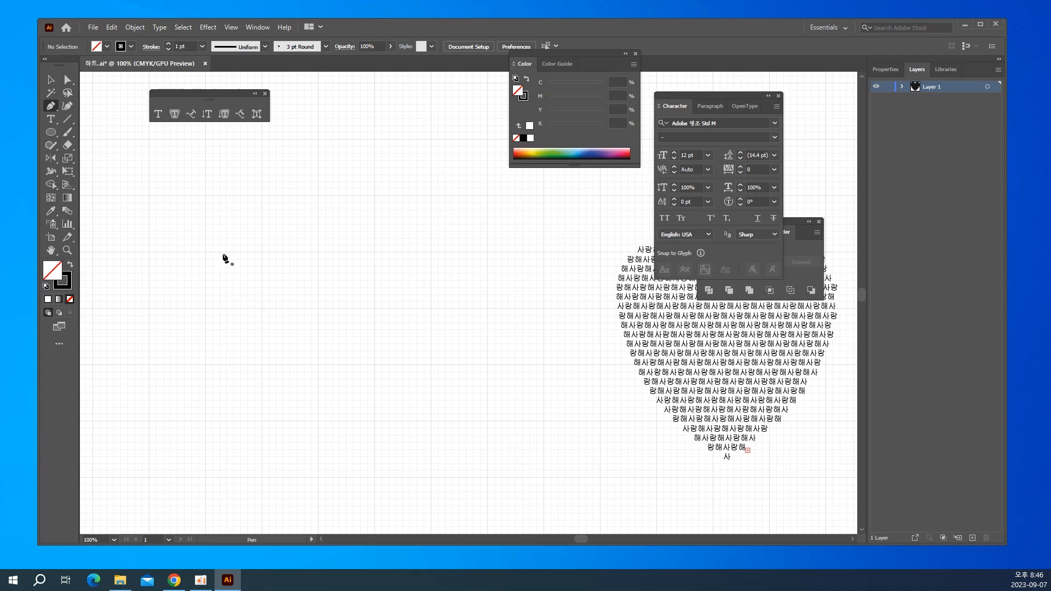
click(262, 251)
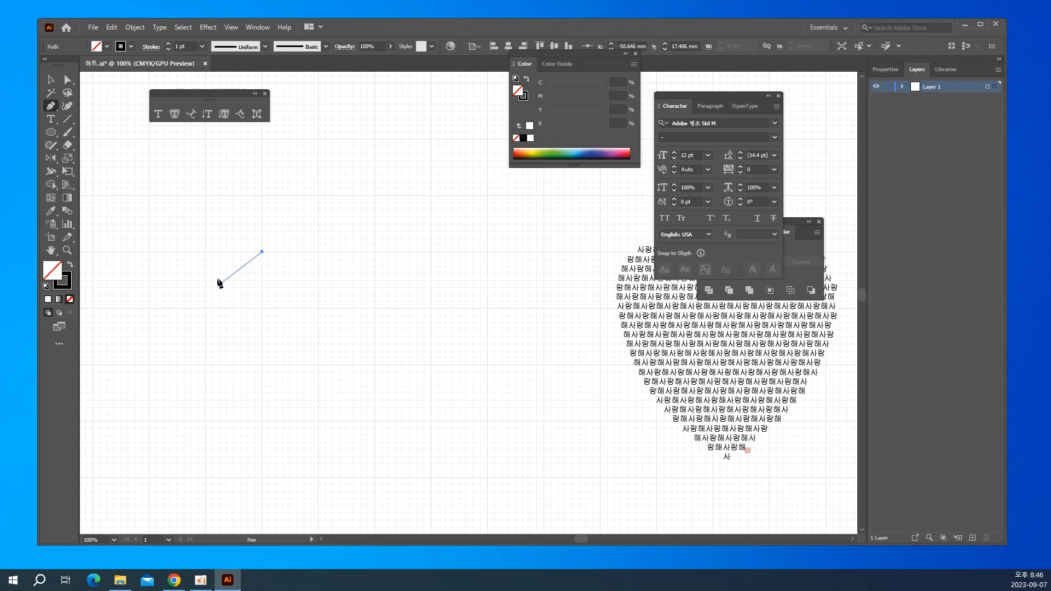
click(206, 193)
drag(205, 192, 152, 195)
key(shift)
mouse_move(153, 195)
mouse_down()
mouse_move(140, 189)
mouse_move(150, 192)
mouse_up()
drag(149, 192, 149, 191)
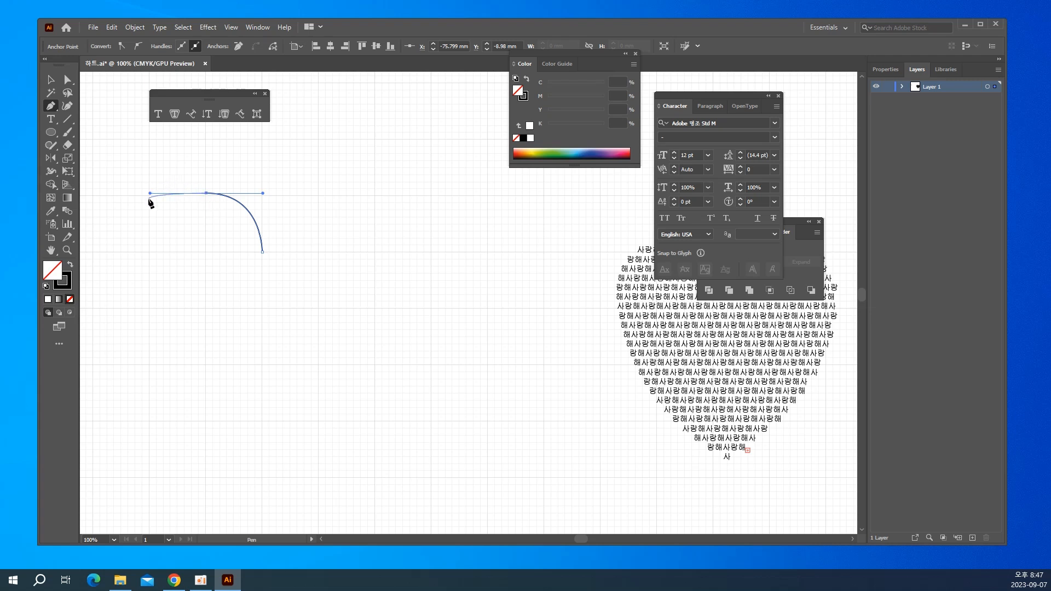
click(150, 253)
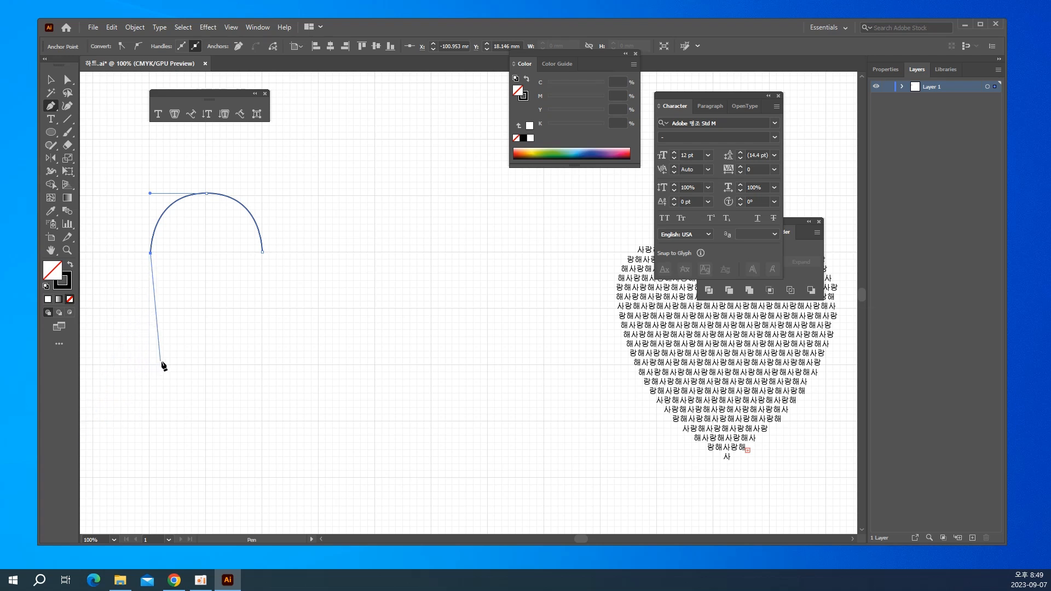
Extend the path from the arch's outer end down to the heart's tip, forming a left half about 102 mm high.
ctrl+click(207, 371)
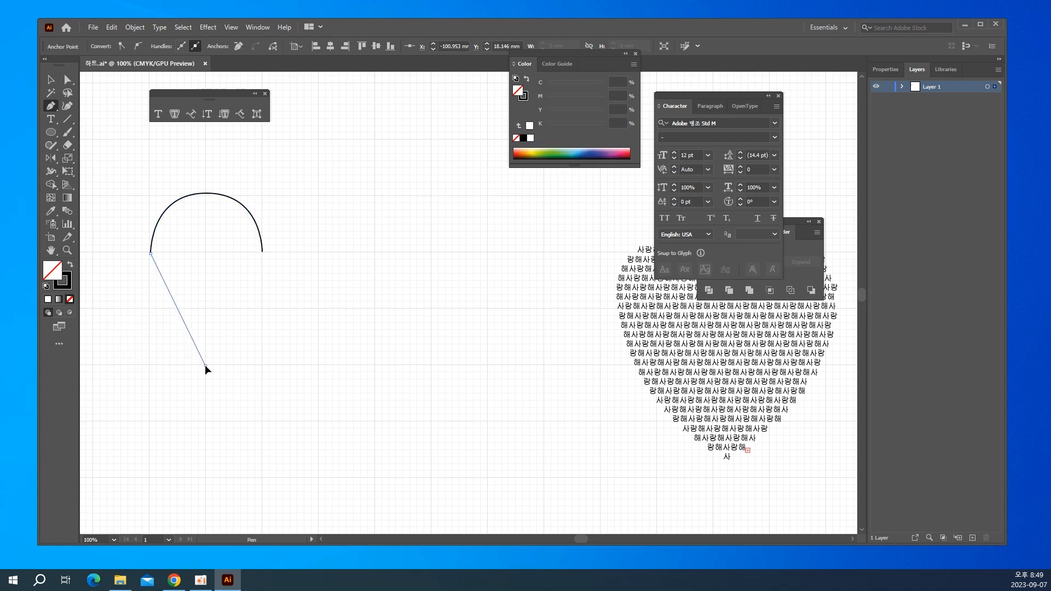
drag(205, 366, 261, 419)
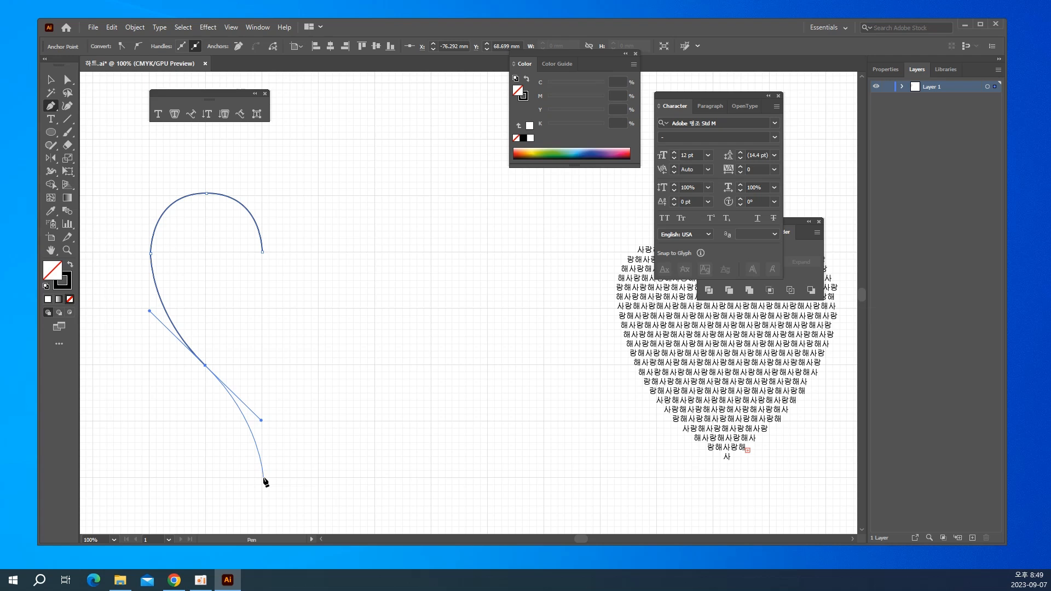
click(262, 421)
Reflect a copy of the half heart across a vertical axis through its upper inner endpoint, checking the preview.
click(52, 80)
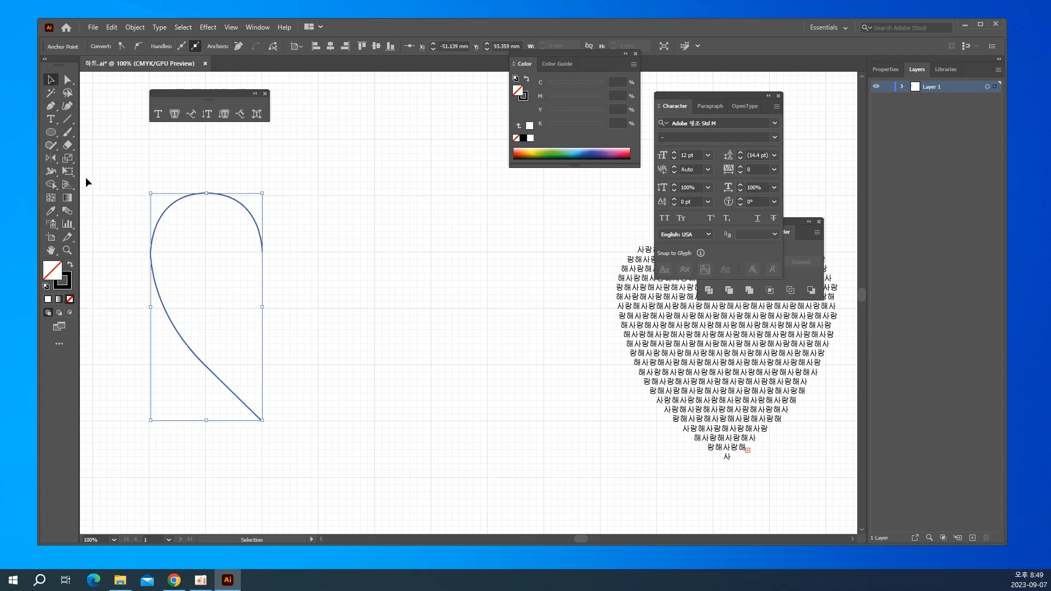
drag(110, 187, 219, 305)
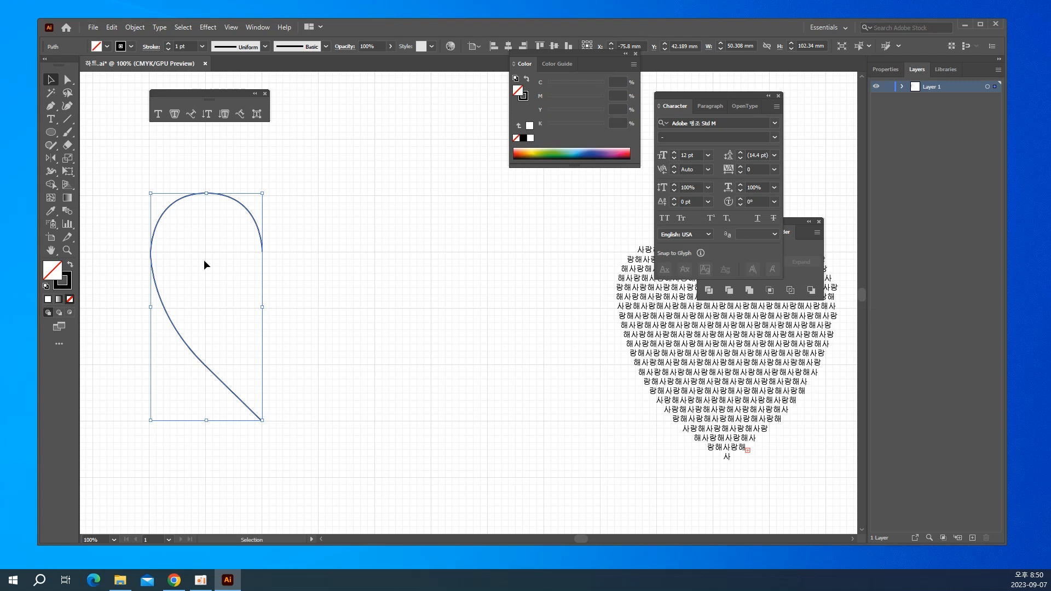
click(55, 159)
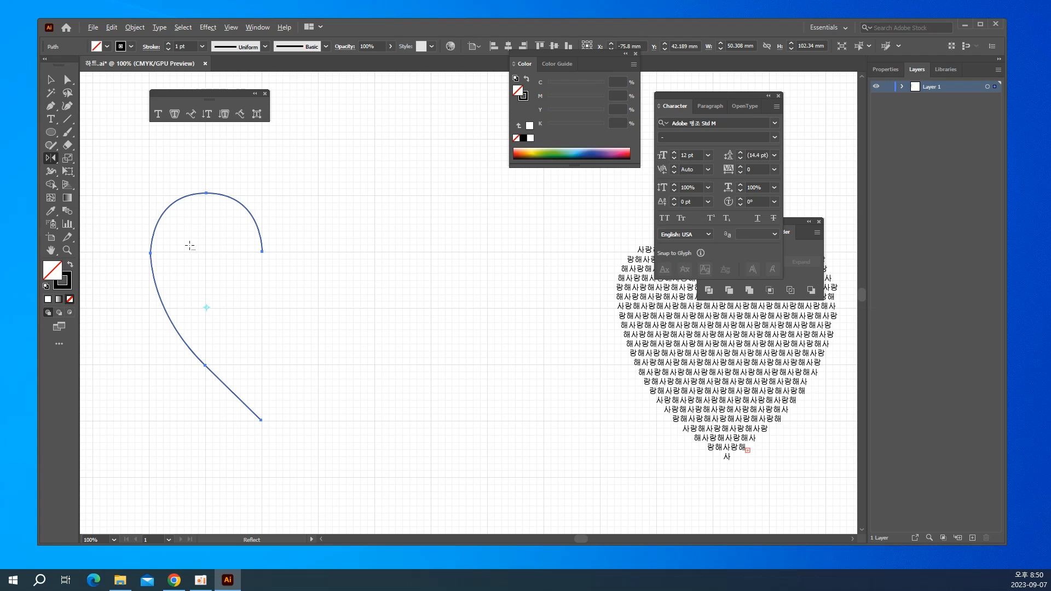
alt+click(262, 253)
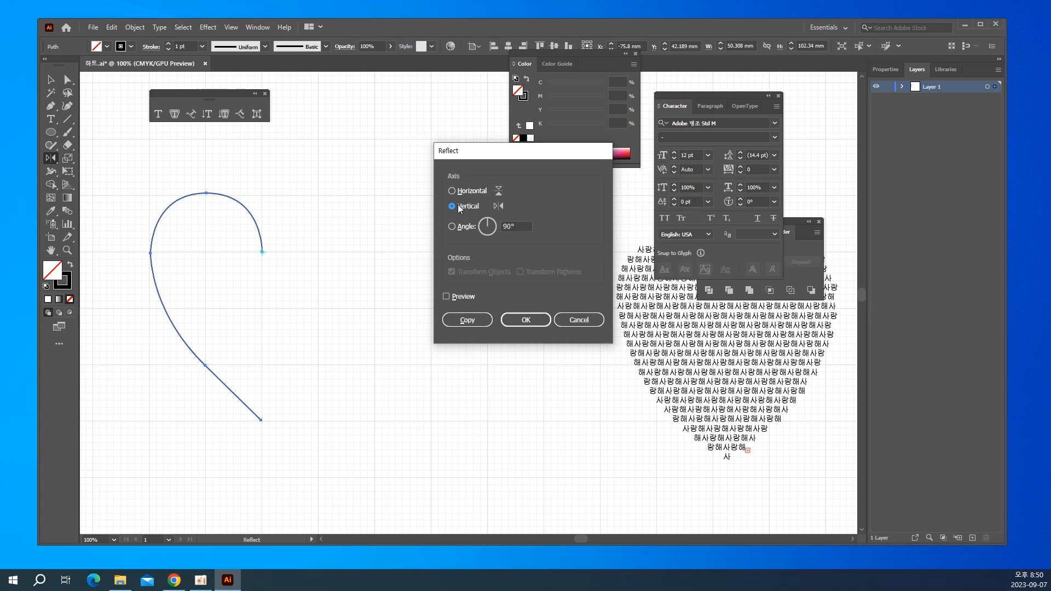
click(456, 298)
click(455, 298)
click(456, 297)
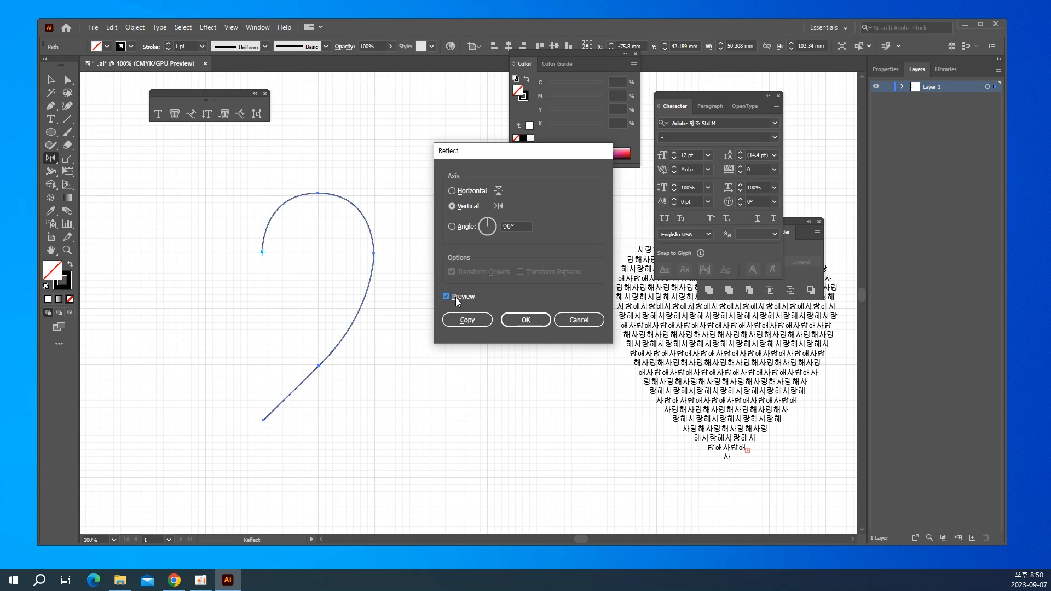
click(456, 297)
click(456, 298)
click(455, 298)
click(455, 297)
click(455, 297)
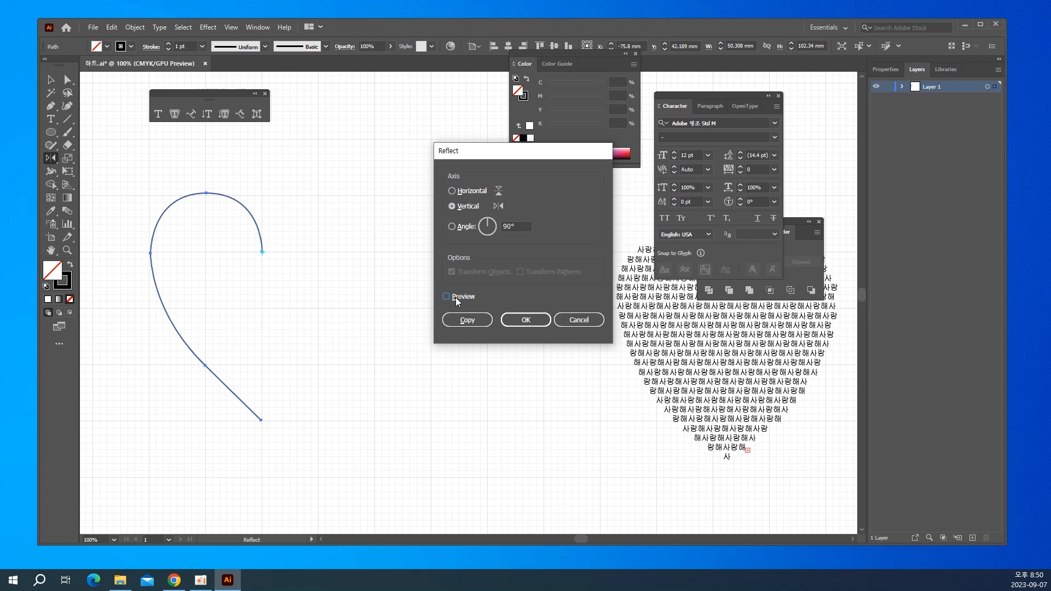
click(456, 298)
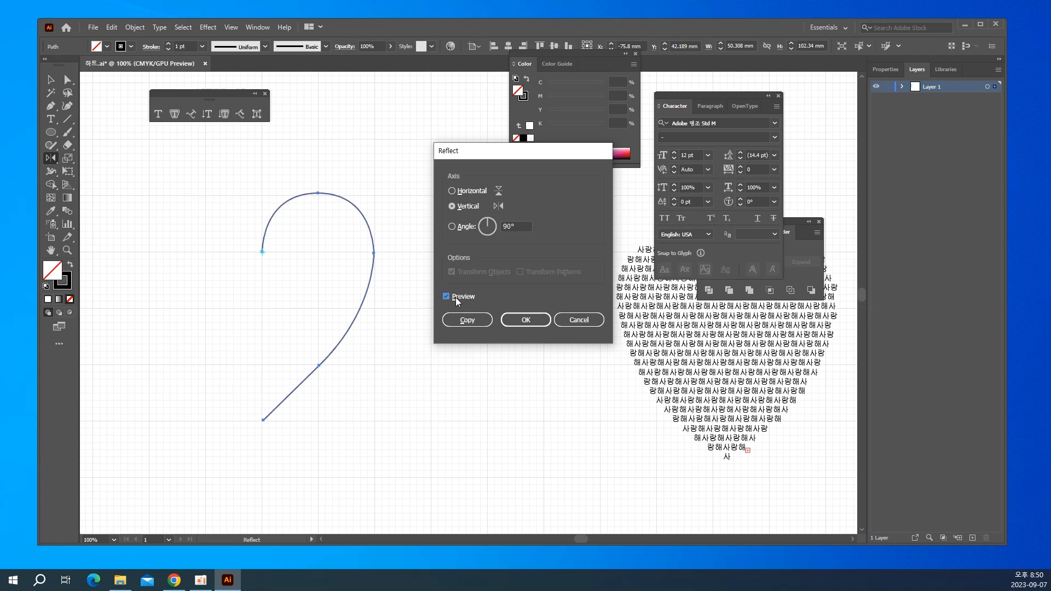
click(455, 297)
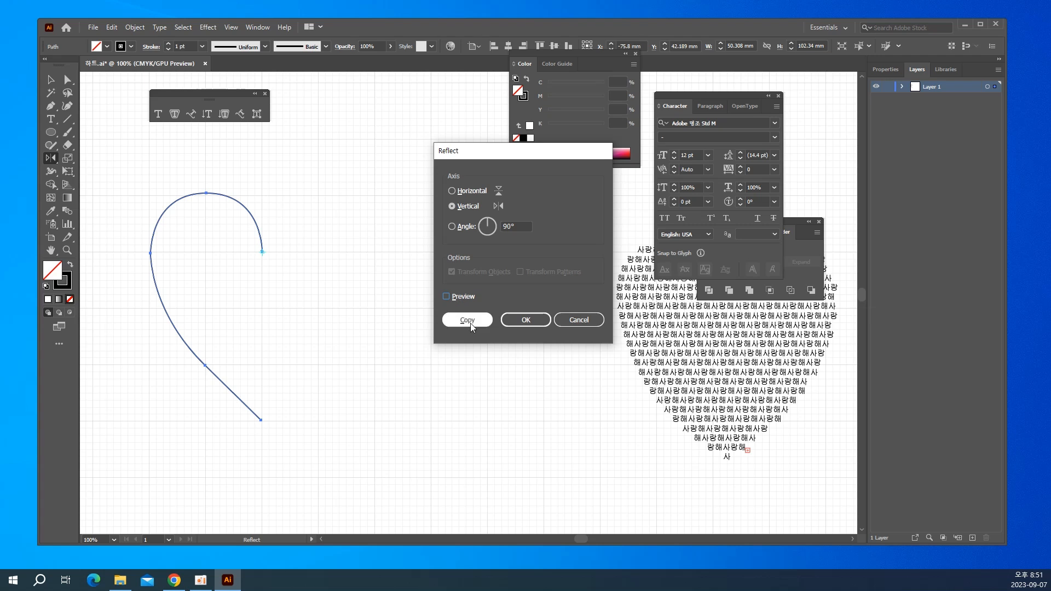
click(468, 321)
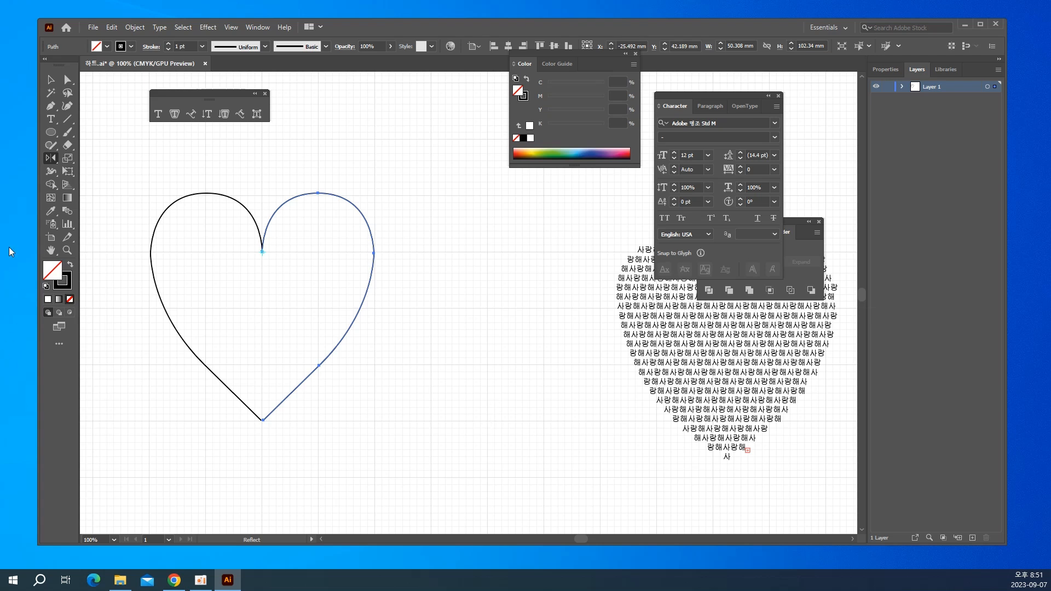
Join the two heart halves at their overlapping endpoints in the upper notch.
click(72, 84)
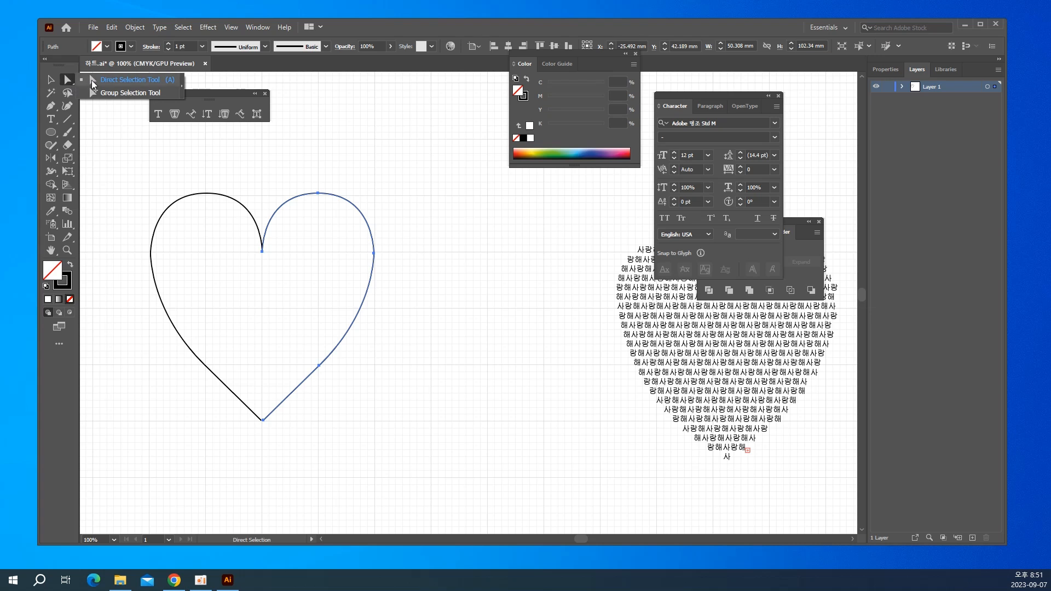
click(93, 84)
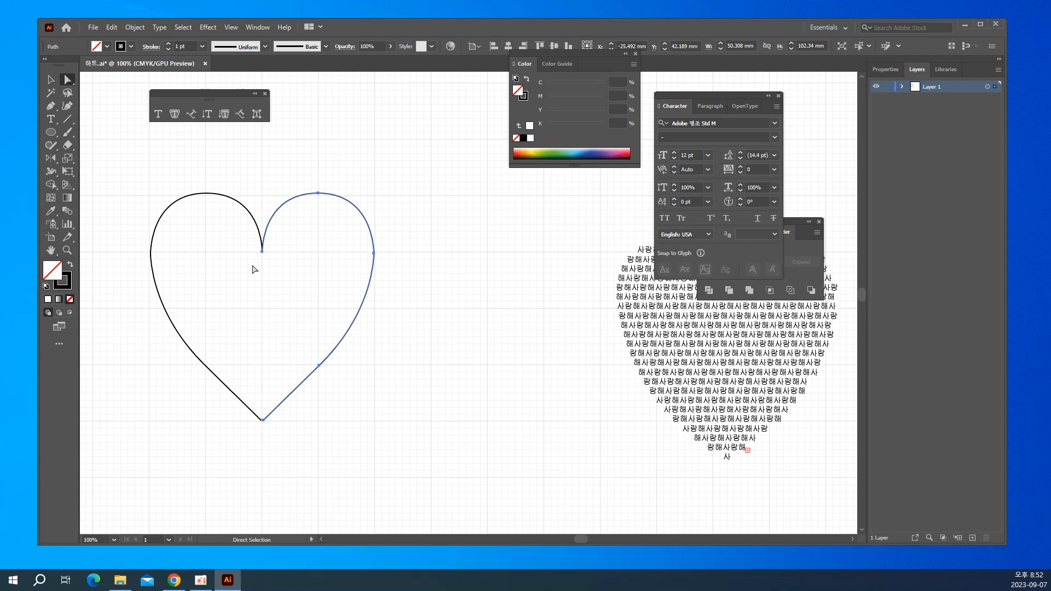
drag(252, 265, 276, 241)
drag(277, 244, 278, 244)
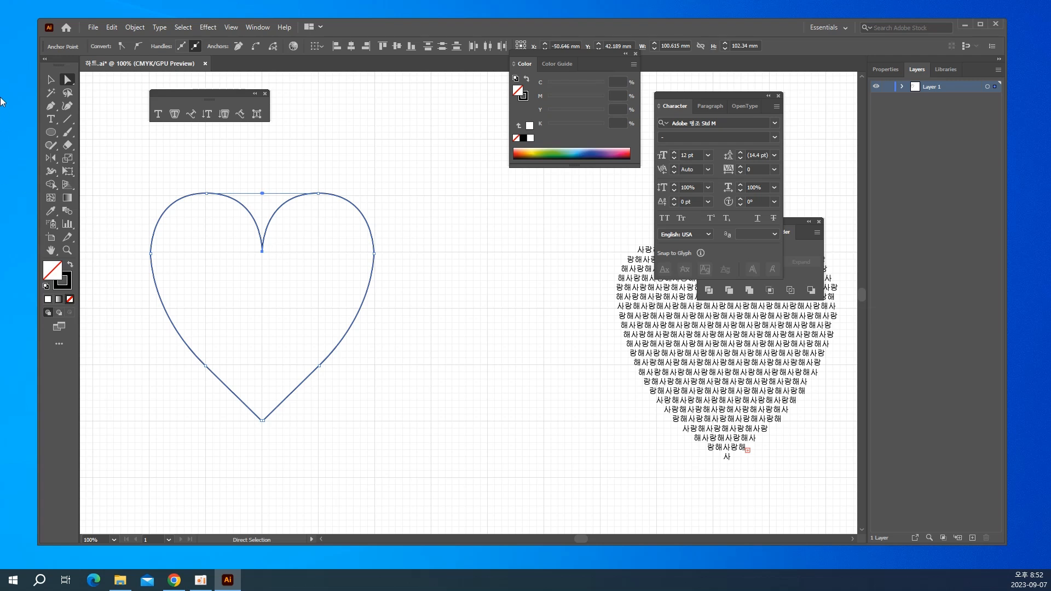
click(129, 30)
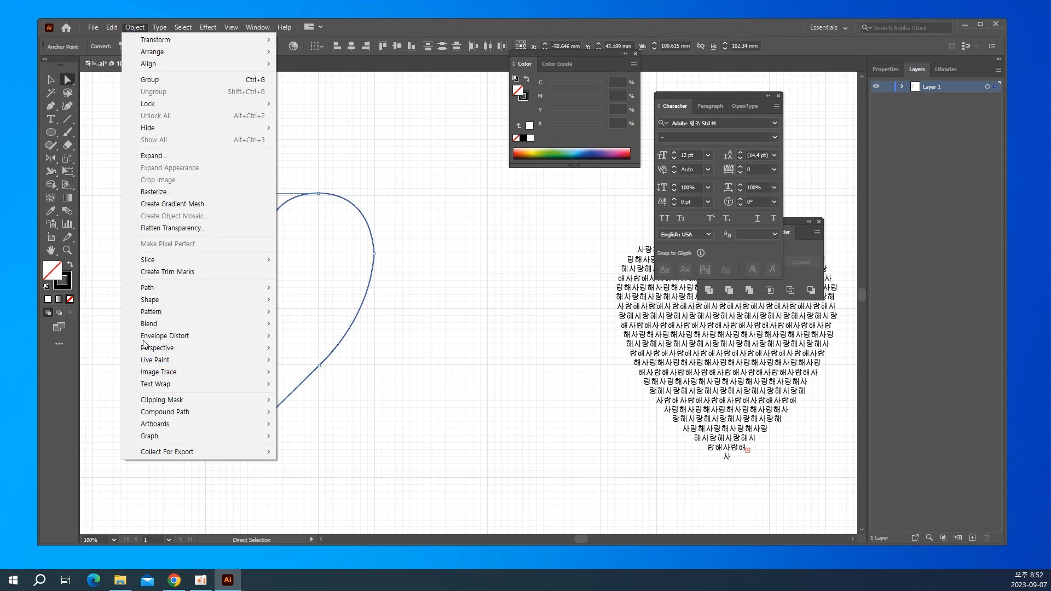
mouse_move(149, 316)
mouse_move(158, 291)
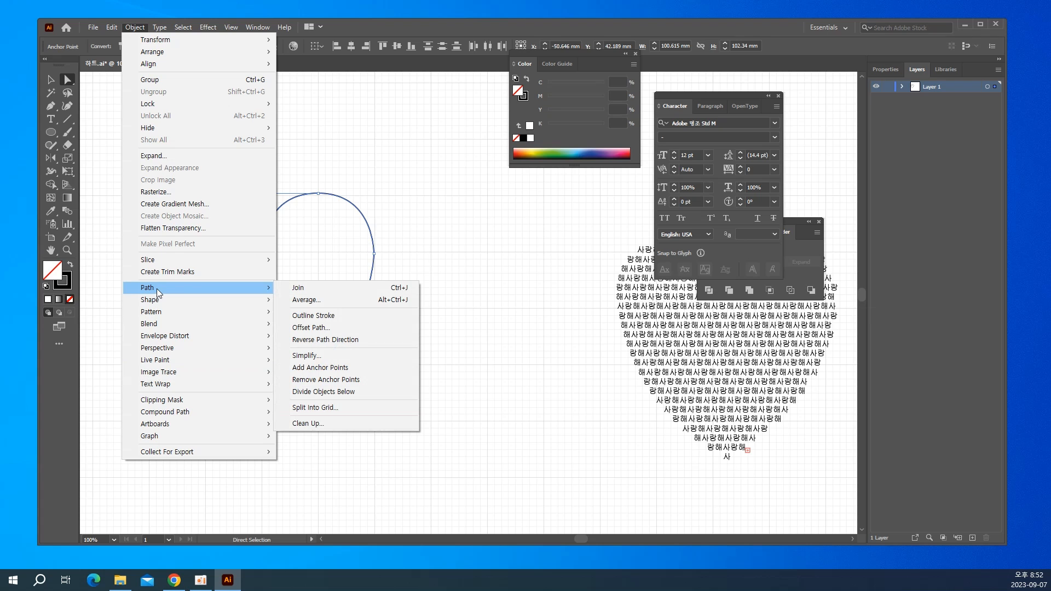
click(305, 289)
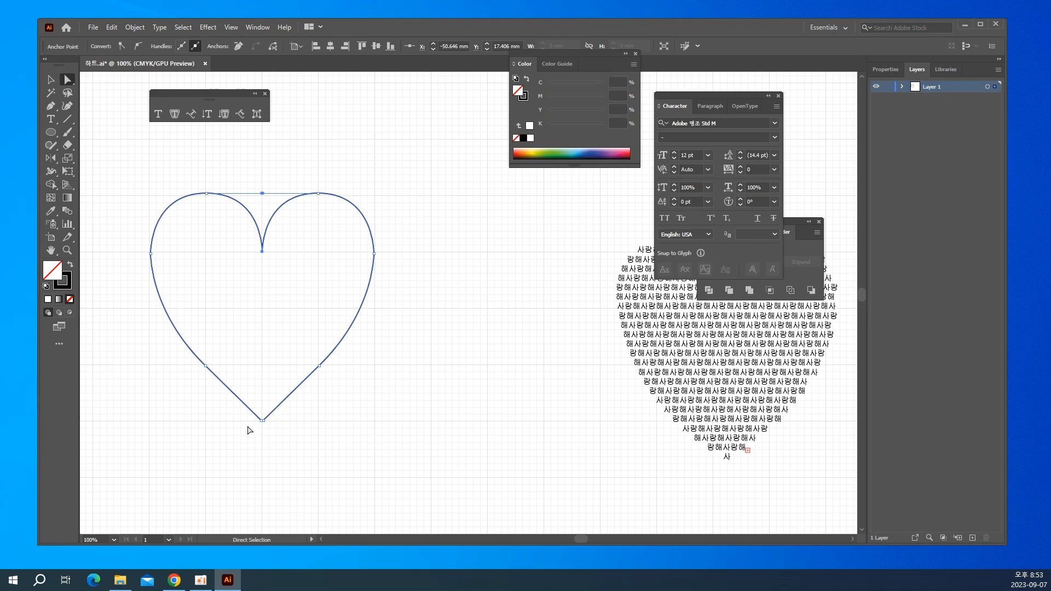
Join the two endpoints at the heart's bottom tip to close the outline.
drag(247, 433, 284, 405)
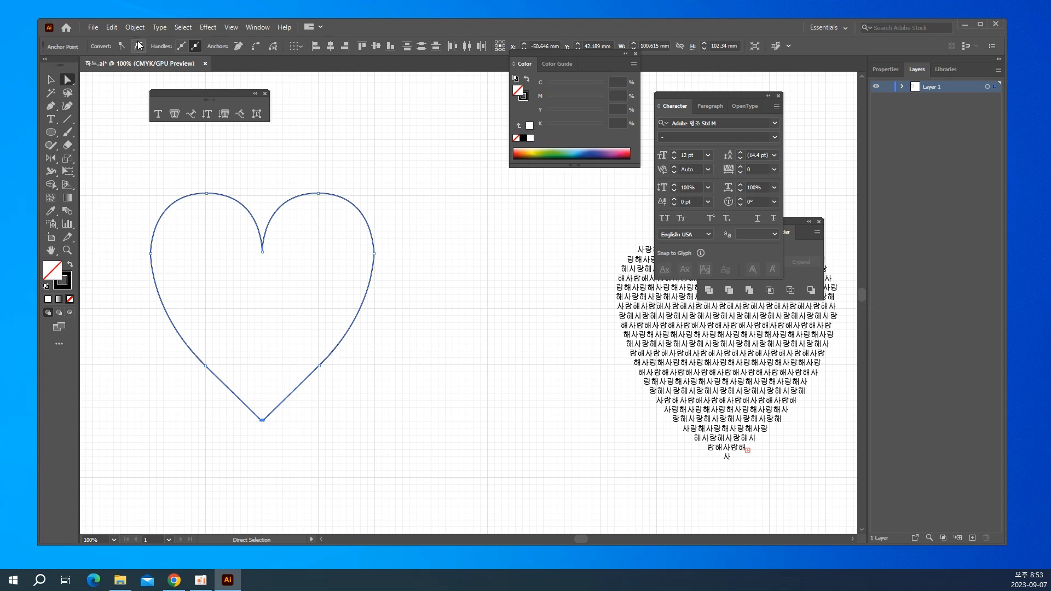
click(135, 27)
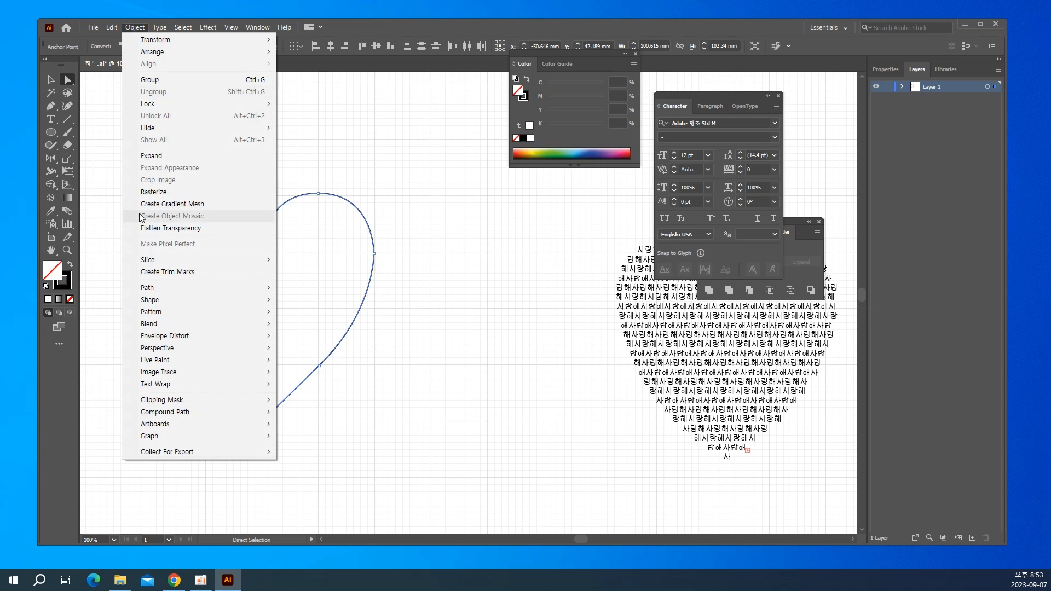
mouse_move(268, 298)
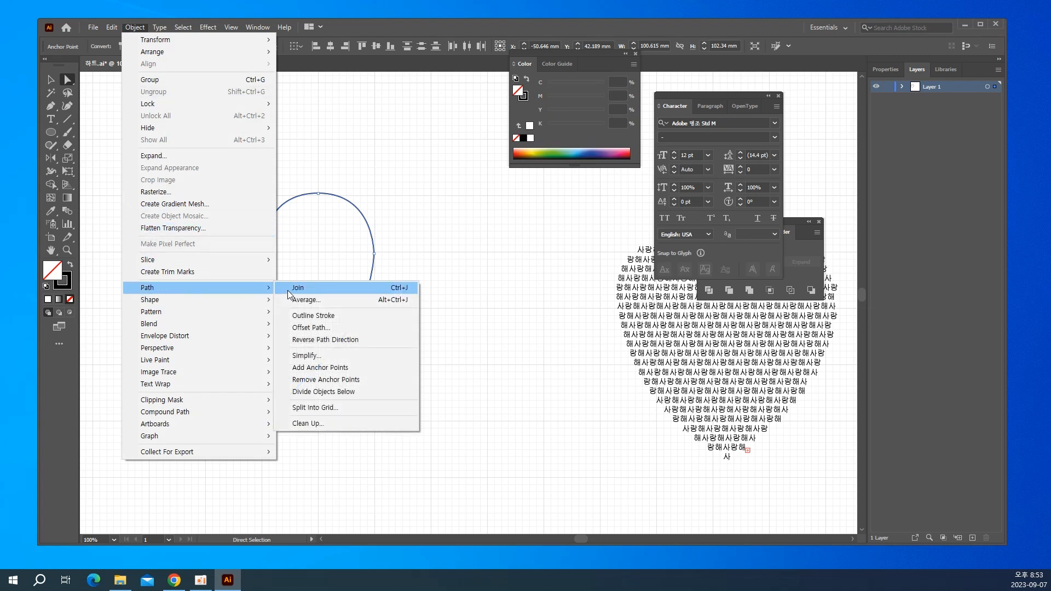
click(290, 289)
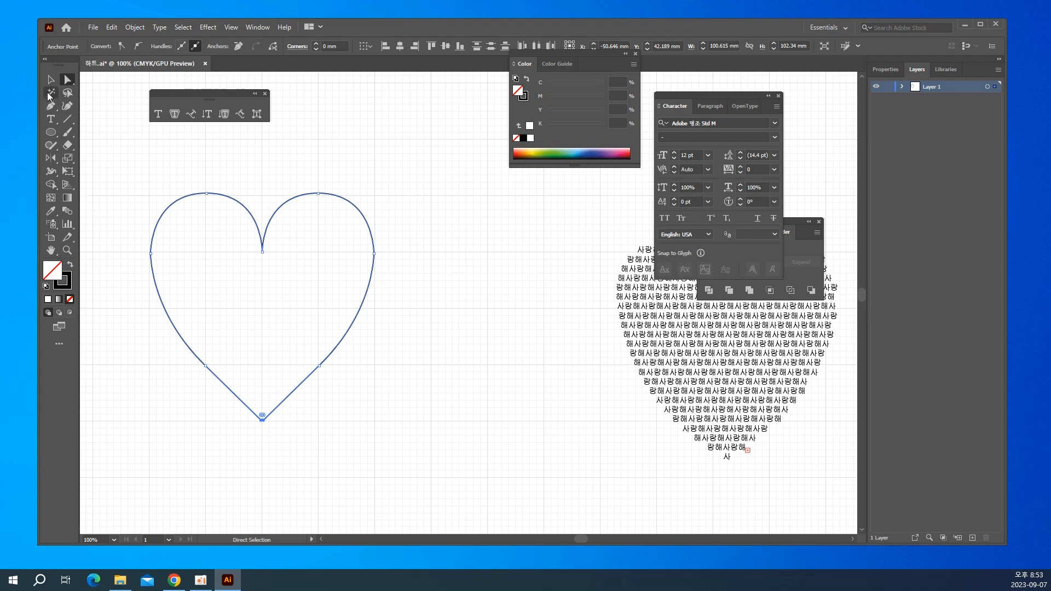
Select the closed heart, swap its fill and stroke, and set the fill to red EF2E2E.
click(50, 81)
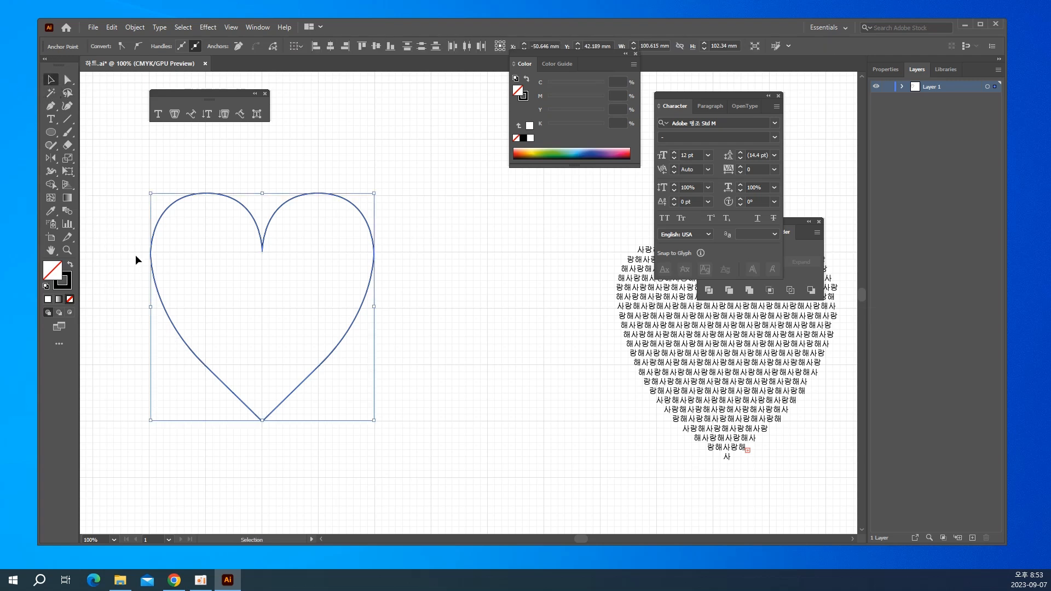
drag(116, 180, 262, 319)
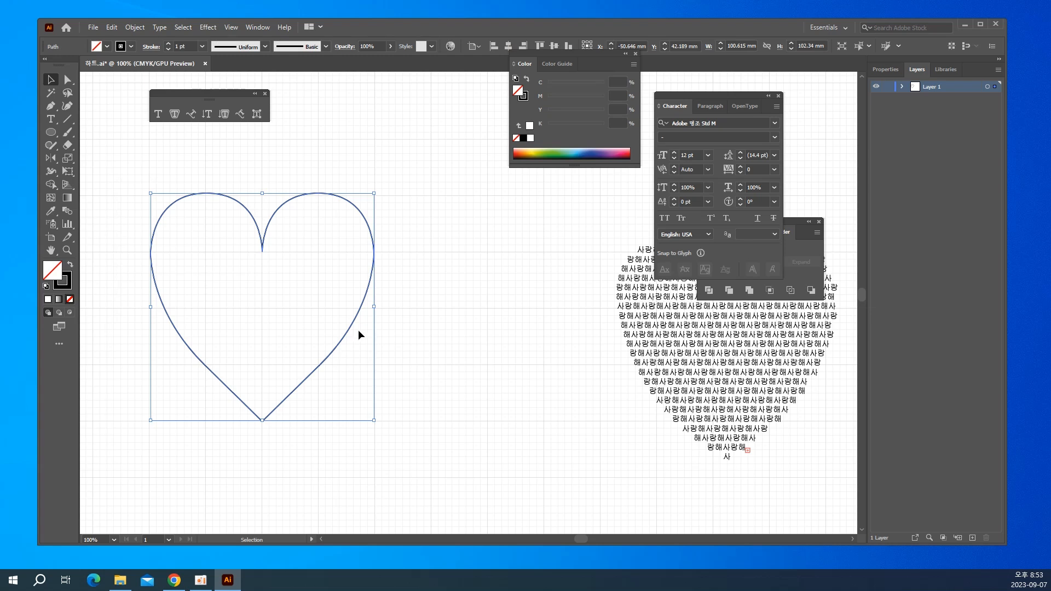
scroll(359, 331, down, 1)
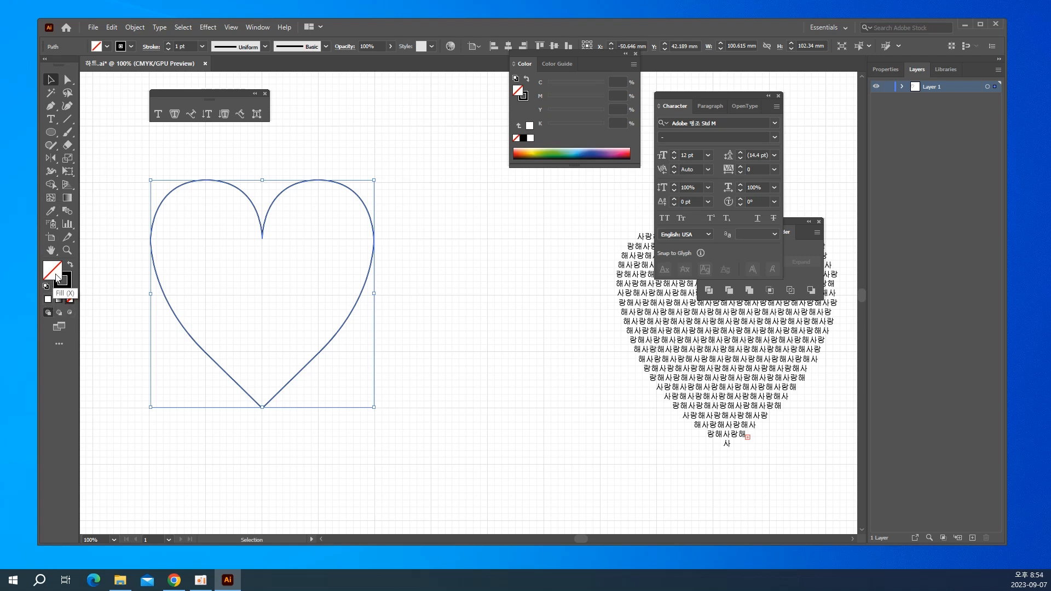
click(70, 266)
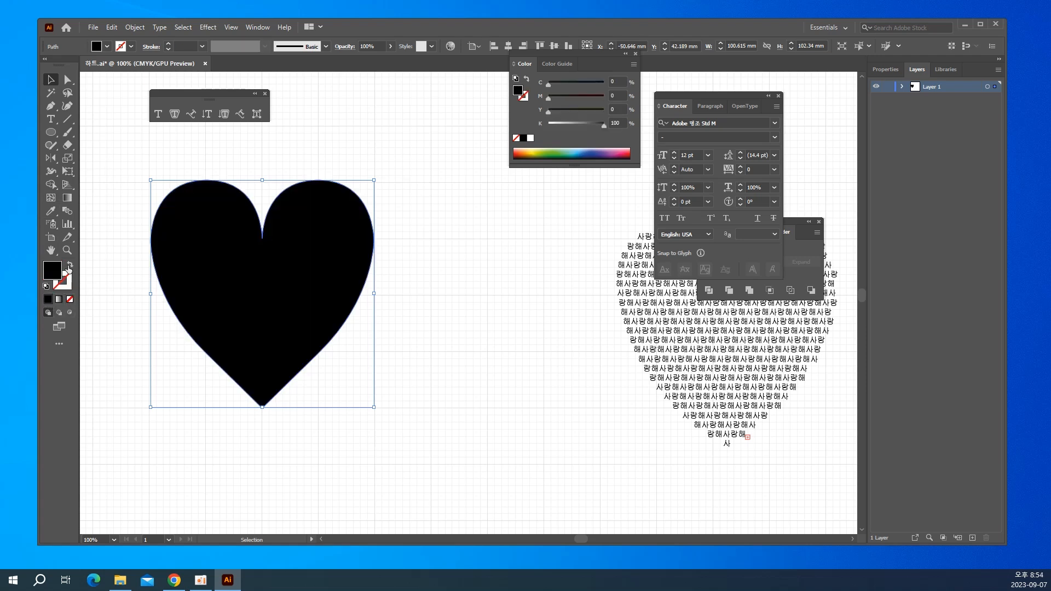
double_click(54, 278)
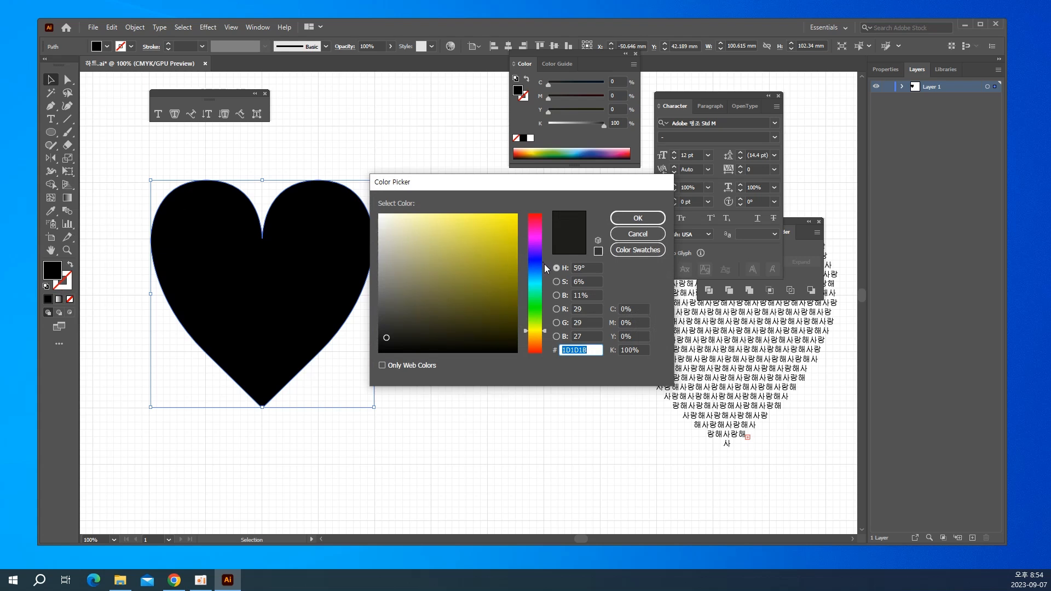
drag(538, 265, 549, 204)
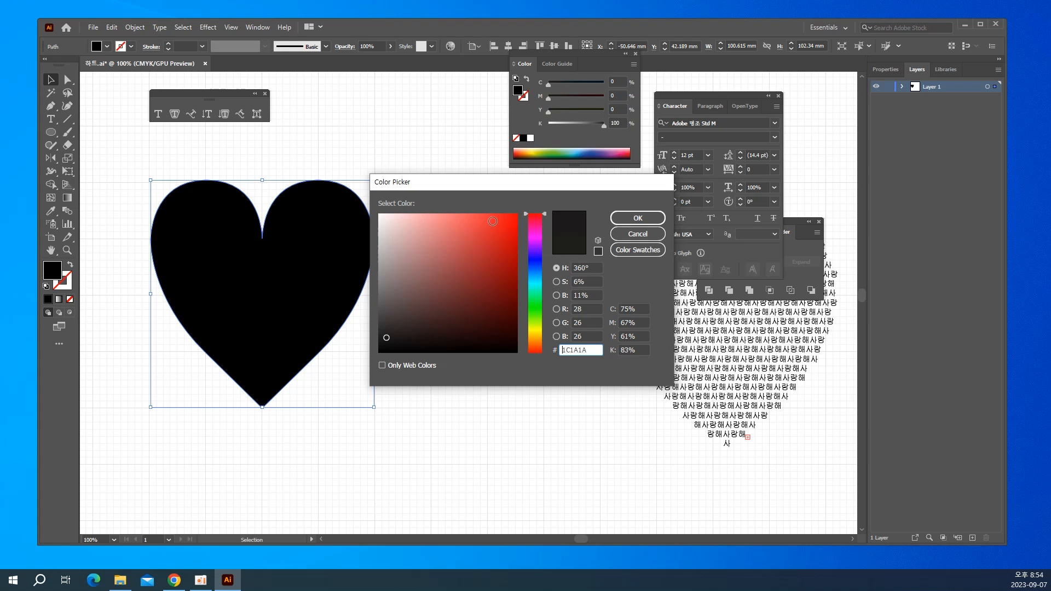
click(493, 221)
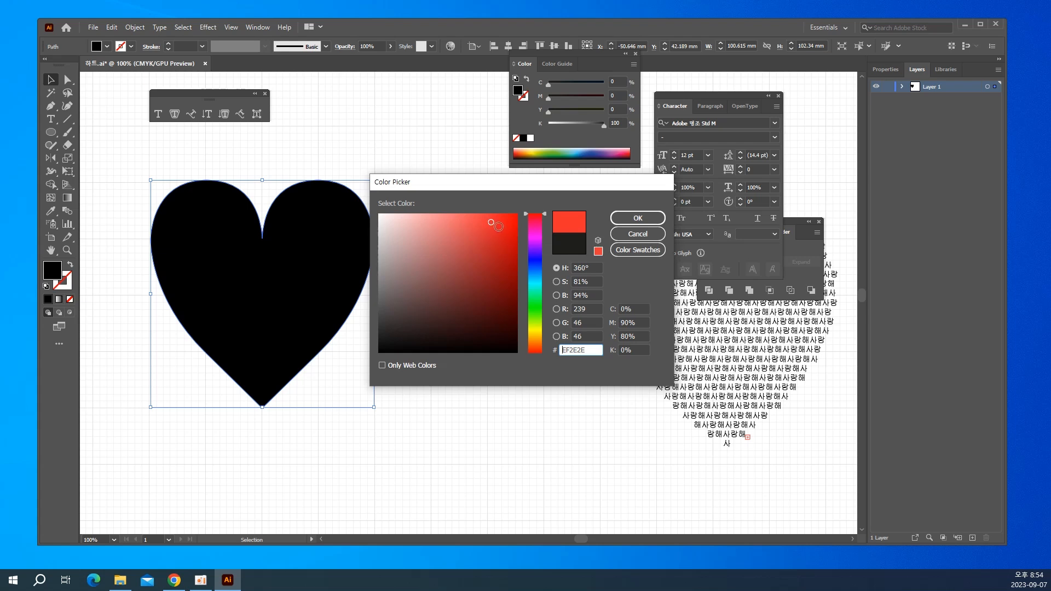
click(628, 219)
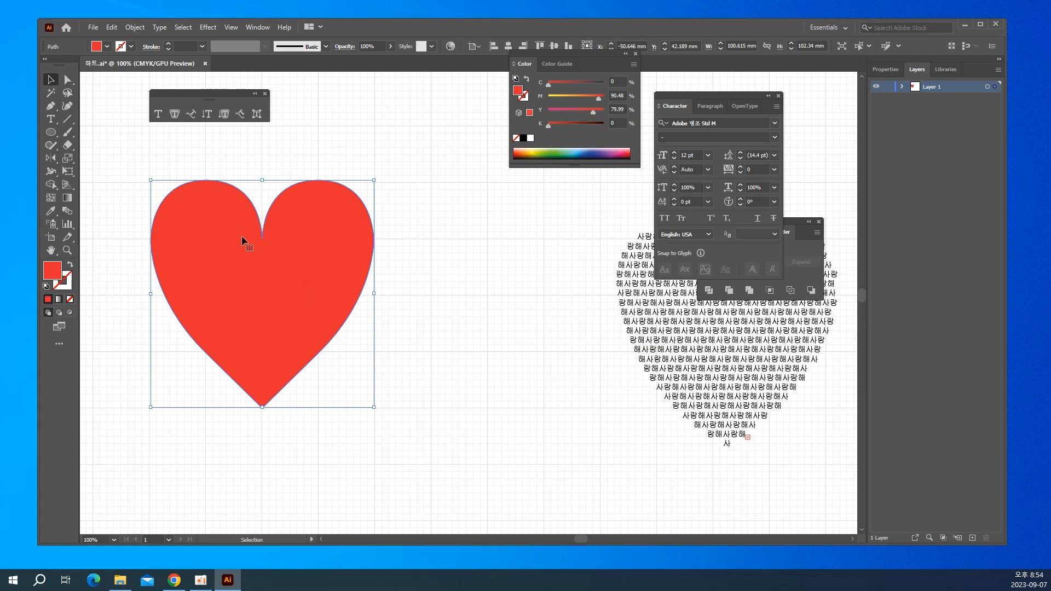
Duplicate the red heart diagonally below the original and convert the copy into an empty area type shape, clearing the placeholder text.
drag(270, 276, 483, 389)
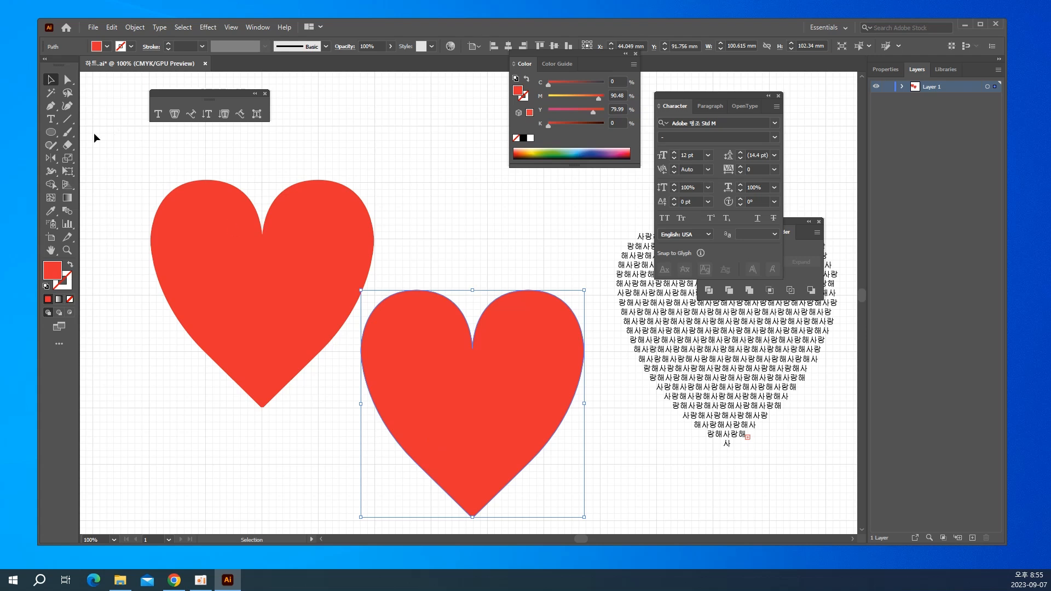
click(46, 120)
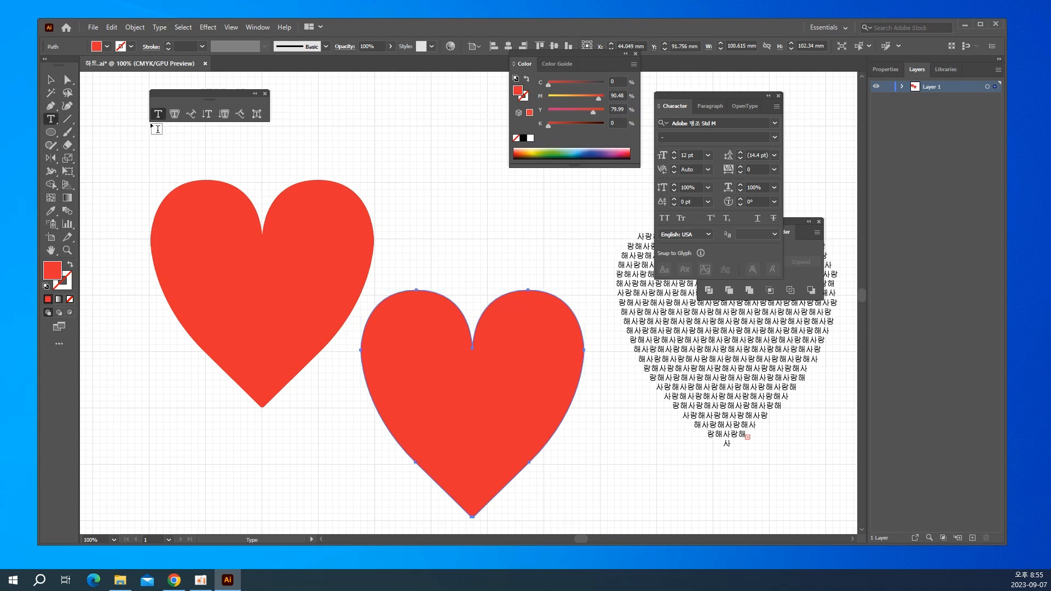
click(173, 116)
click(428, 296)
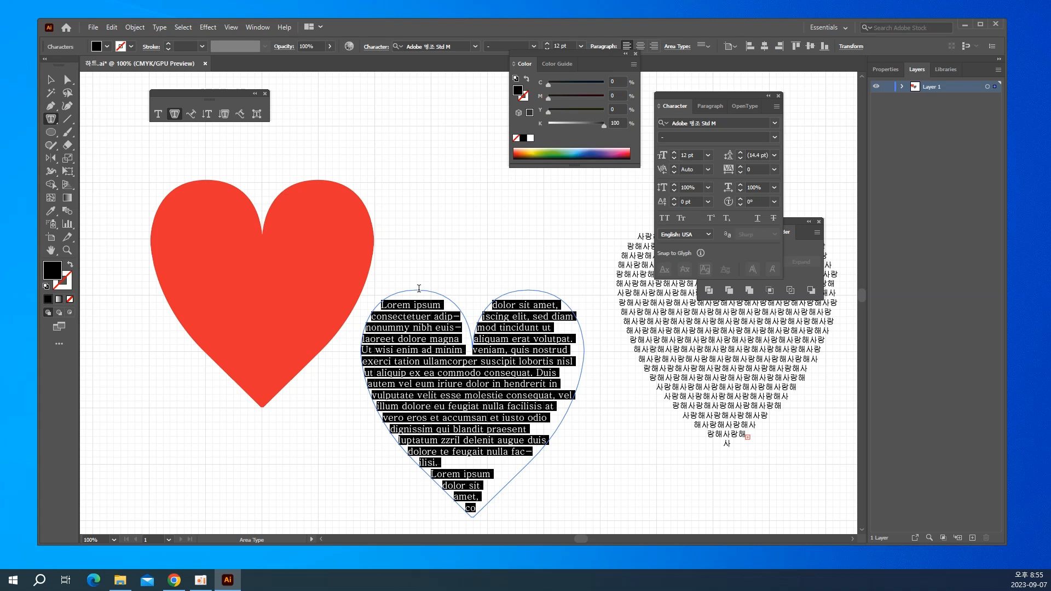
text(tk)
key(BackSpace)
key(BackSpace)
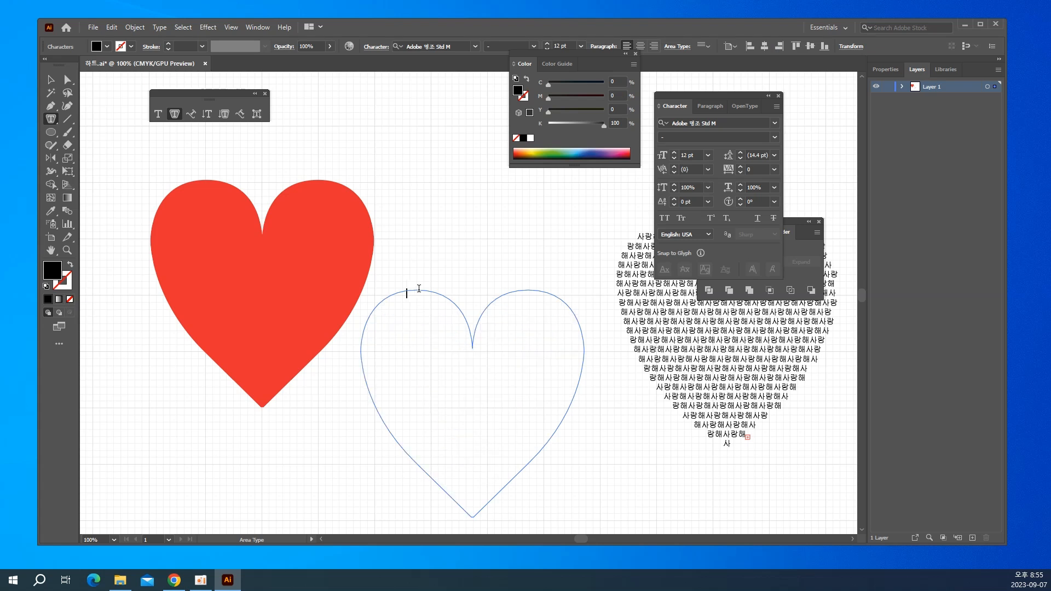
Enter 사랑해 in the heart-shaped text area and select the phrase for copying.
text(새ㄹ해)
key(BackSpace)
key(BackSpace)
text(사랑해)
drag(409, 305, 360, 303)
key(ctrl+c)
click(411, 305)
key(ctrl)
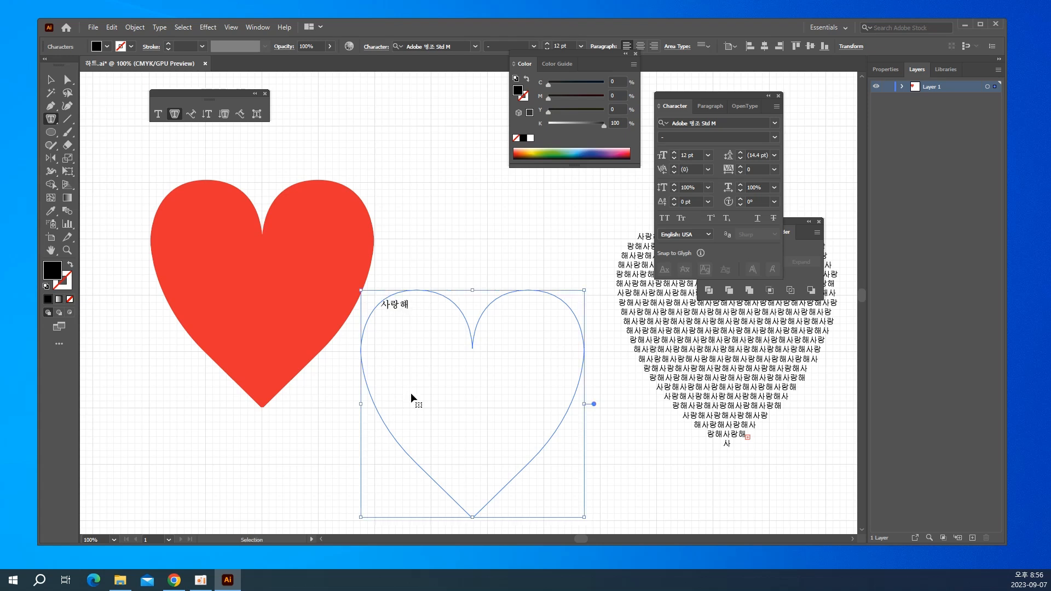
Paste the 사랑해 text repeatedly until it fills the heart shape down to its tip.
key(ctrl+v)
key(ctrl+v)
key(ctrl+v)
key(ctrl+v)
key(ctrl+v)
key(ctrl+v)
key(ctrl+v)
key(ctrl+v)
key(ctrl+v)
key(ctrl+v)
key(ctrl+v)
key(ctrl+v)
key(ctrl+v)
key(ctrl+v)
key(ctrl+v)
key(ctrl+v)
key(ctrl+v)
key(ctrl+v)
key(ctrl+v)
key(ctrl+v)
key(ctrl+v)
key(ctrl+v)
key(ctrl+v)
key(ctrl+v)
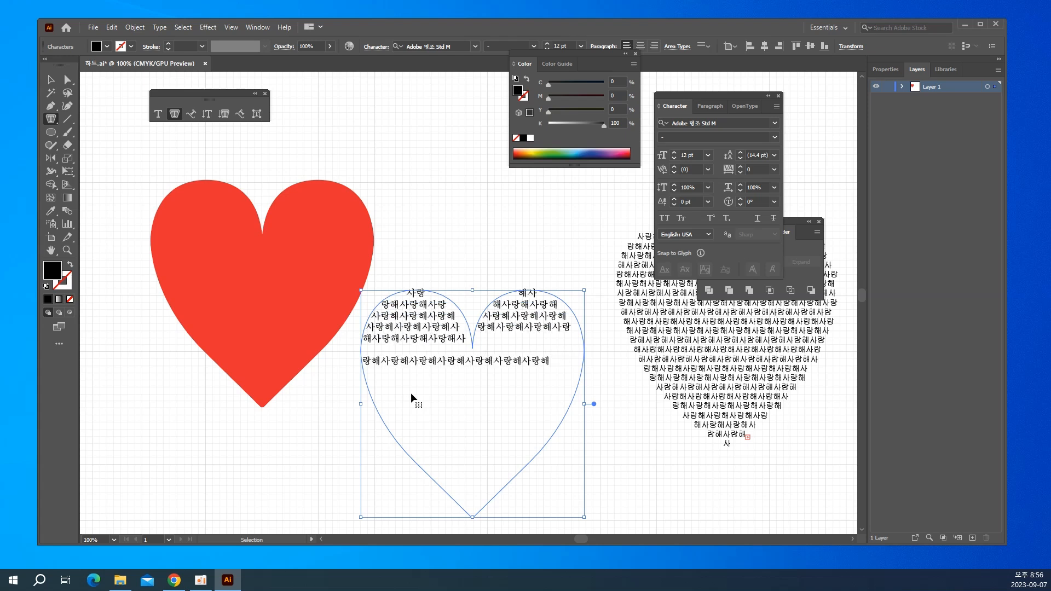
key(ctrl+v)
key(ctrl+v)
key(ctrl+v)
key(ctrl+v)
key(ctrl+v)
key(ctrl+v)
key(ctrl+v)
key(ctrl+v)
key(ctrl+v)
key(ctrl+v)
key(ctrl+v)
key(ctrl+v)
key(ctrl+v)
key(ctrl+v)
key(ctrl+v)
key(ctrl+v)
key(ctrl+v)
key(ctrl+v)
key(ctrl+v)
key(ctrl+v)
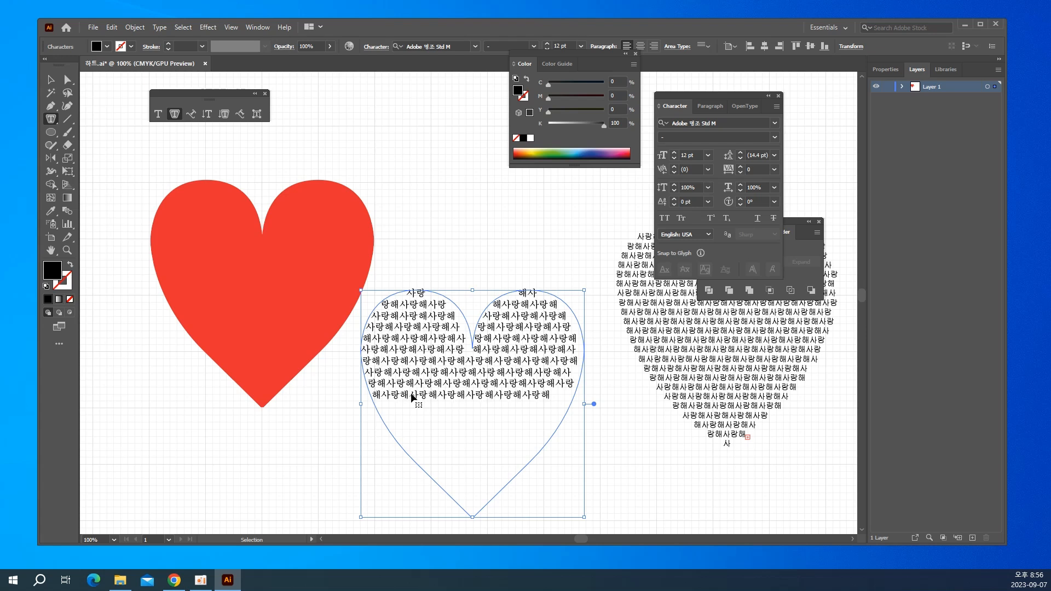
key(ctrl+v)
key(ctrl+v)
key(ctrl+v)
key(ctrl+v)
key(ctrl+v)
key(ctrl+v)
key(ctrl+v)
key(ctrl+v)
key(ctrl+v)
key(ctrl+v)
key(ctrl+v)
key(ctrl+v)
key(ctrl+v)
key(ctrl+v)
key(ctrl+v)
key(ctrl+v)
key(ctrl+v)
key(ctrl+v)
key(ctrl+v)
key(ctrl+v)
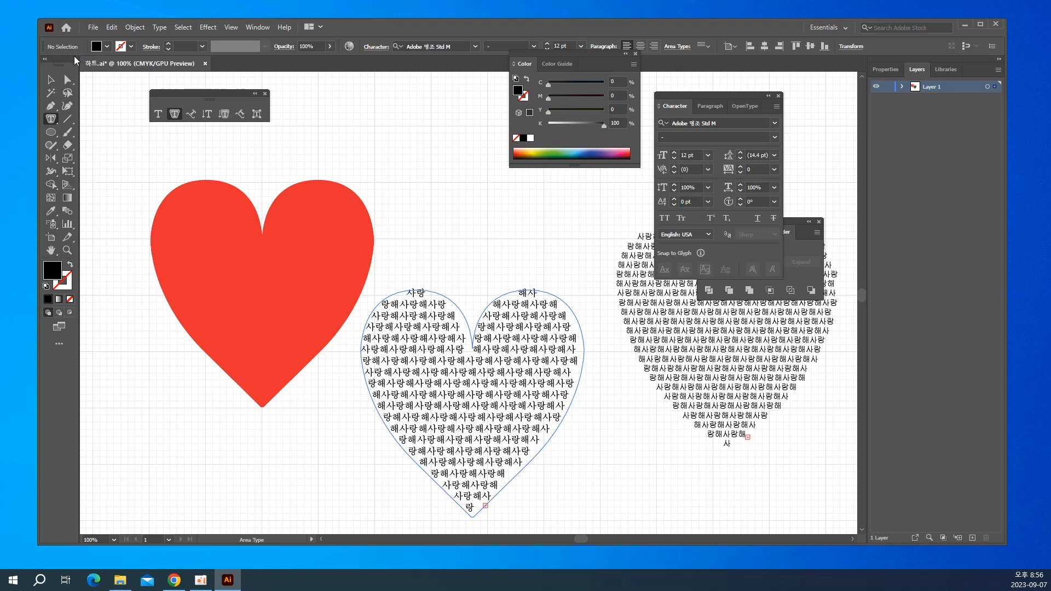
Move the text-filled heart over the red heart, set its text color to white, and deselect it.
click(56, 82)
drag(468, 381, 256, 268)
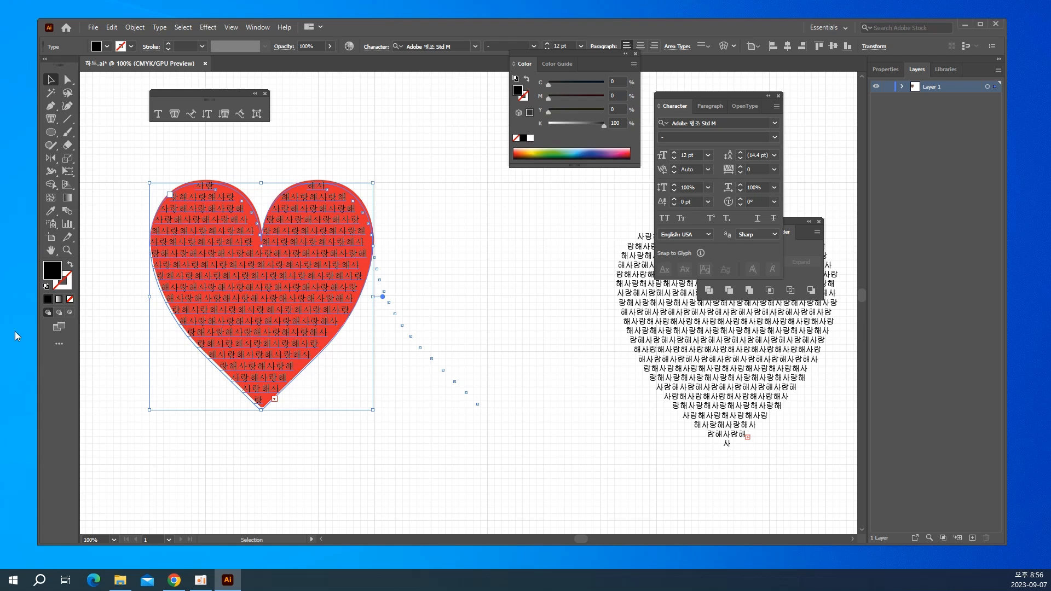
double_click(52, 271)
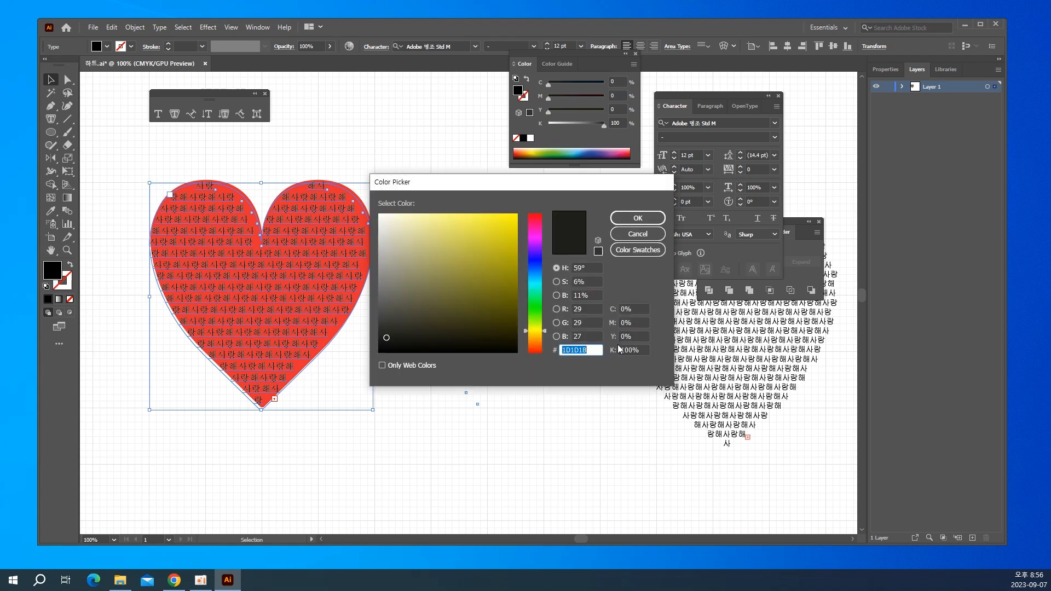
text(ㄹ)
key(BackSpace)
text(ffffff)
key(Return)
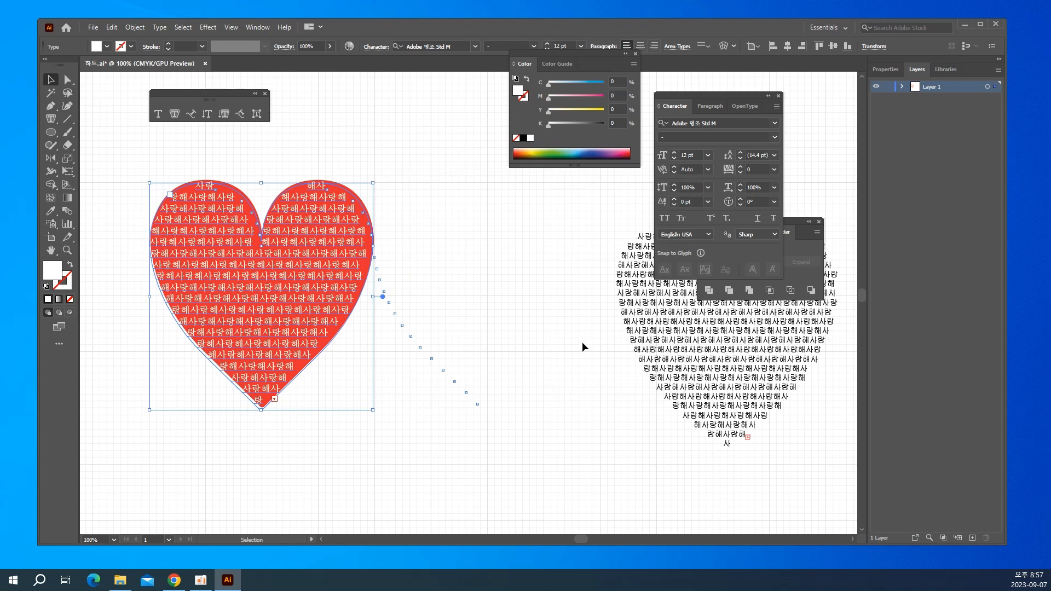
click(471, 299)
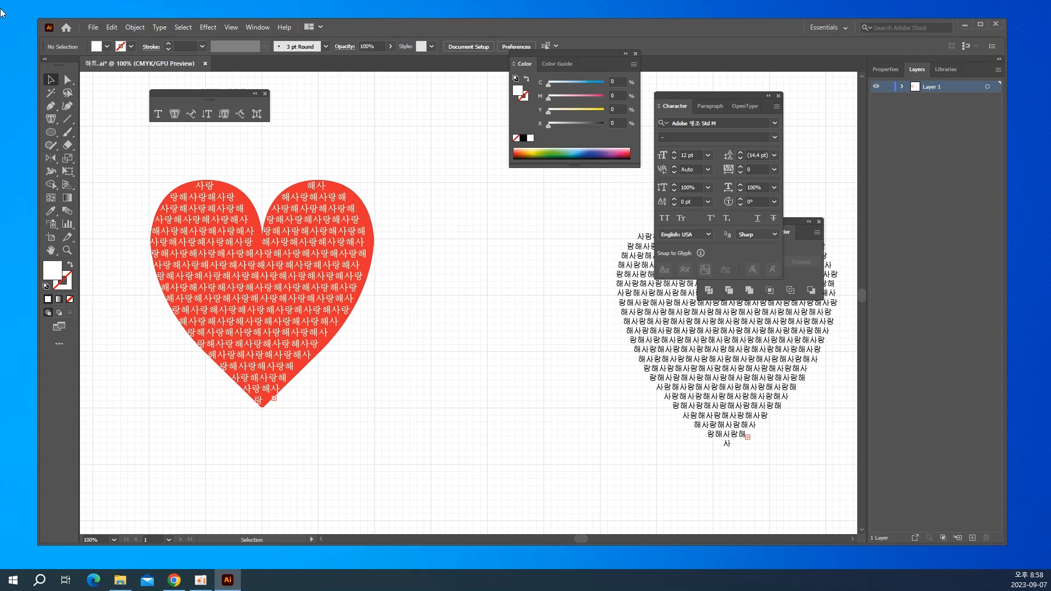
Save the document under the new name 하트완성 in Adobe Illustrator format in the 3.문자툴연습 folder.
click(99, 31)
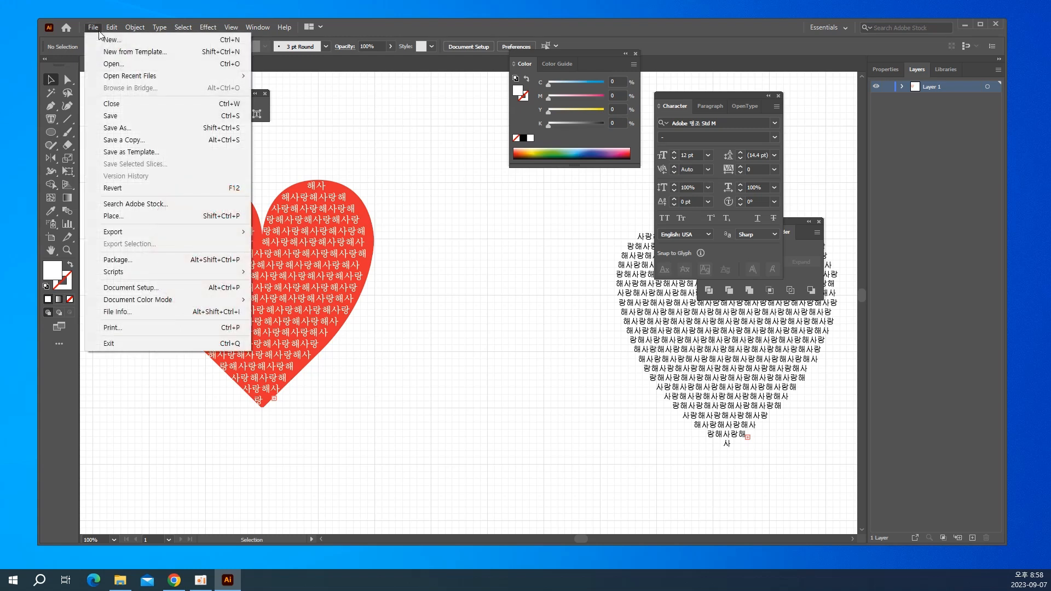
click(108, 129)
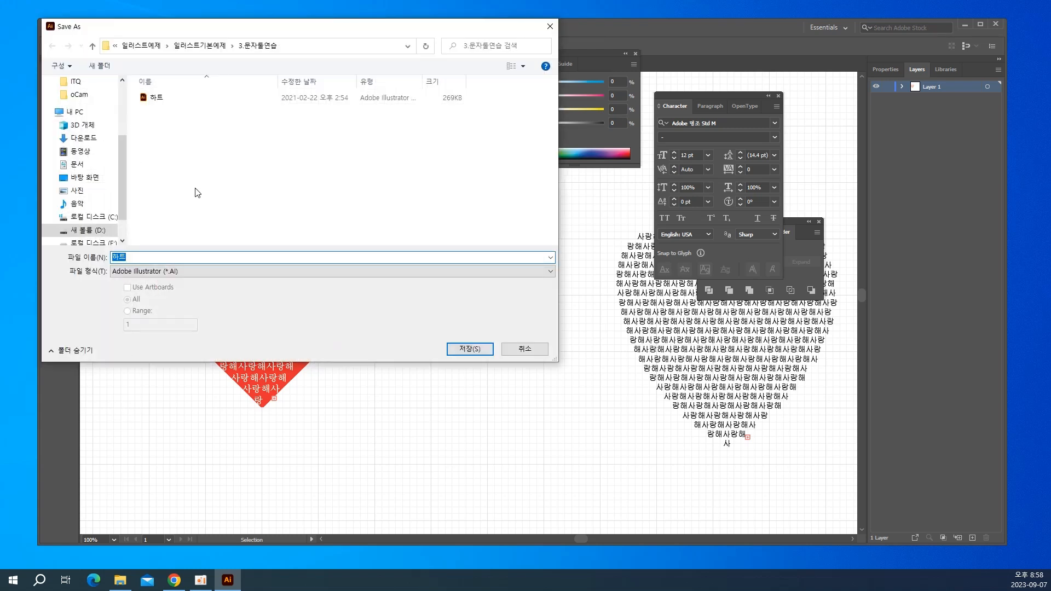
click(162, 257)
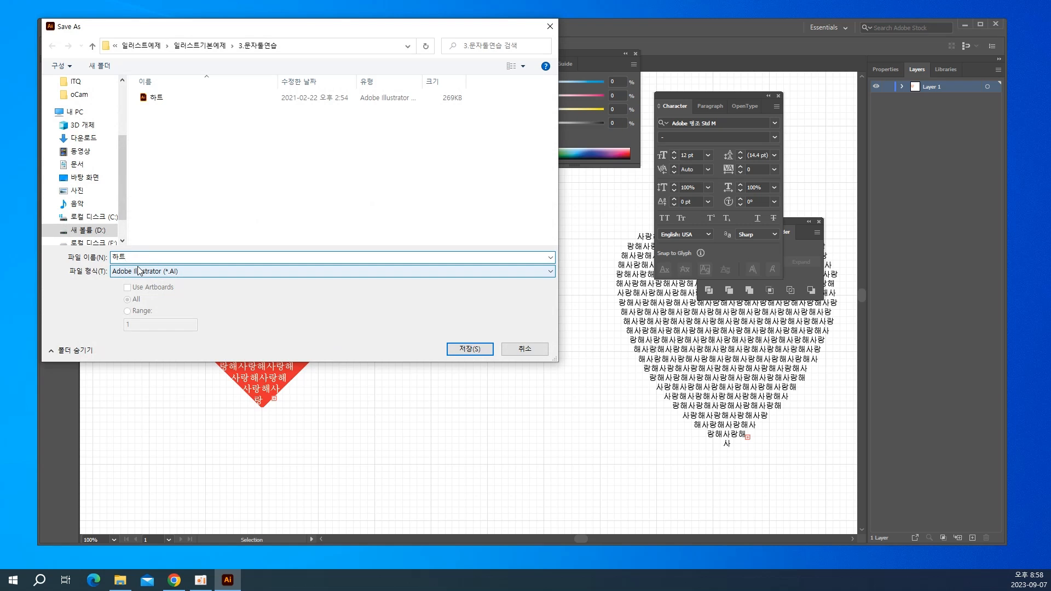
text(dhk)
key(BackSpace)
key(BackSpace)
key(BackSpace)
text(완성)
click(468, 349)
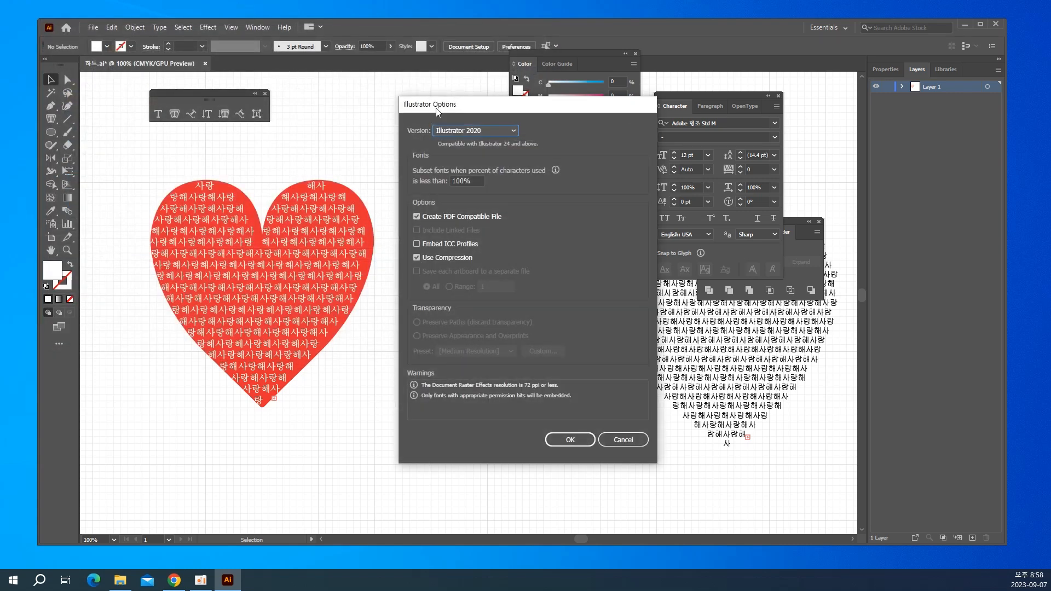
Review the file versions available in the Illustrator save options, keeping Illustrator 2020 as the version.
drag(436, 110, 346, 117)
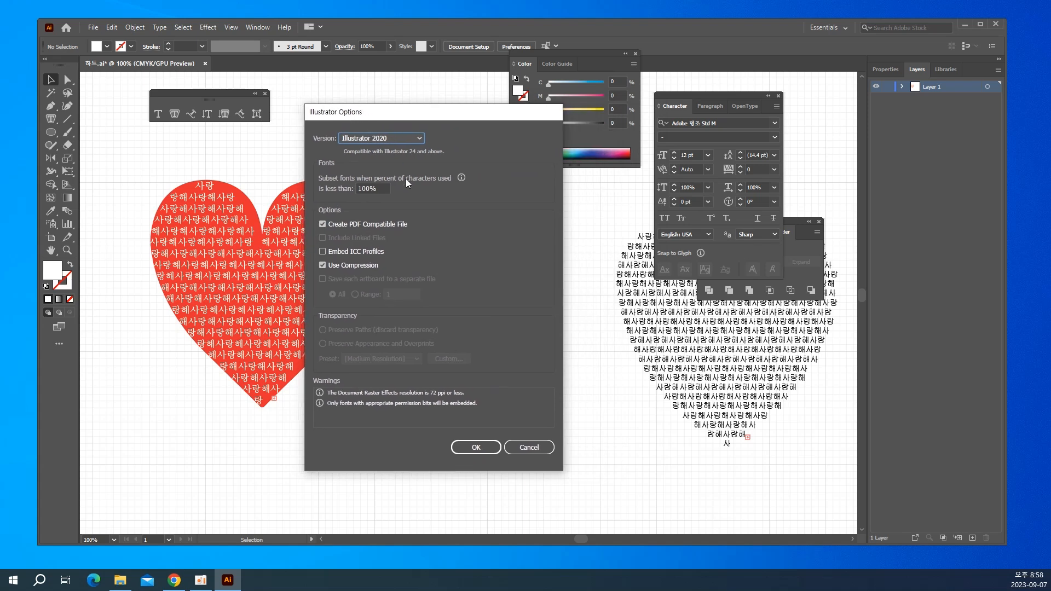
click(368, 138)
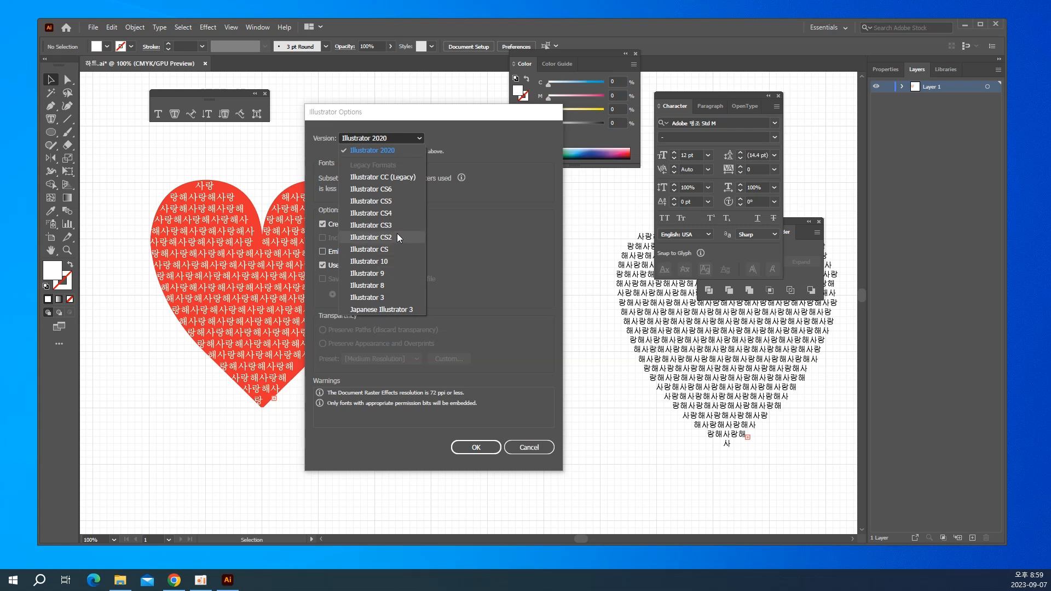
click(372, 137)
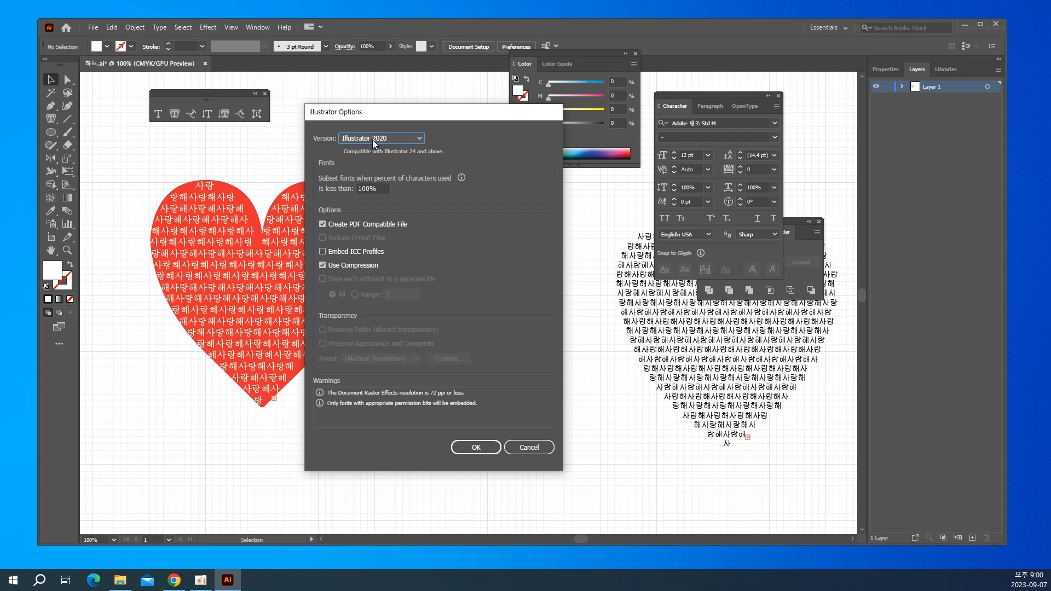
click(373, 140)
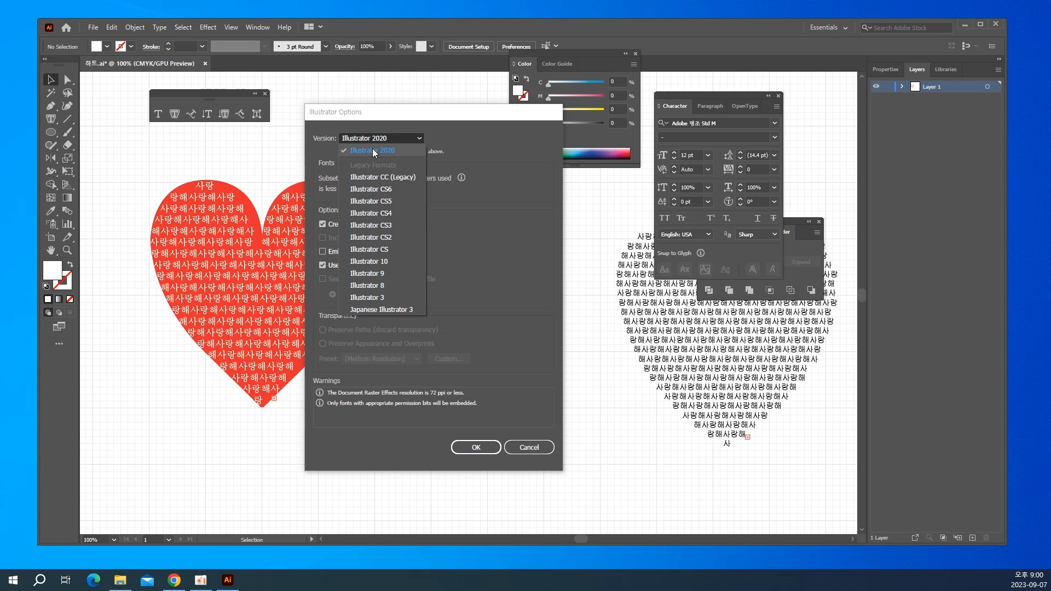
click(382, 141)
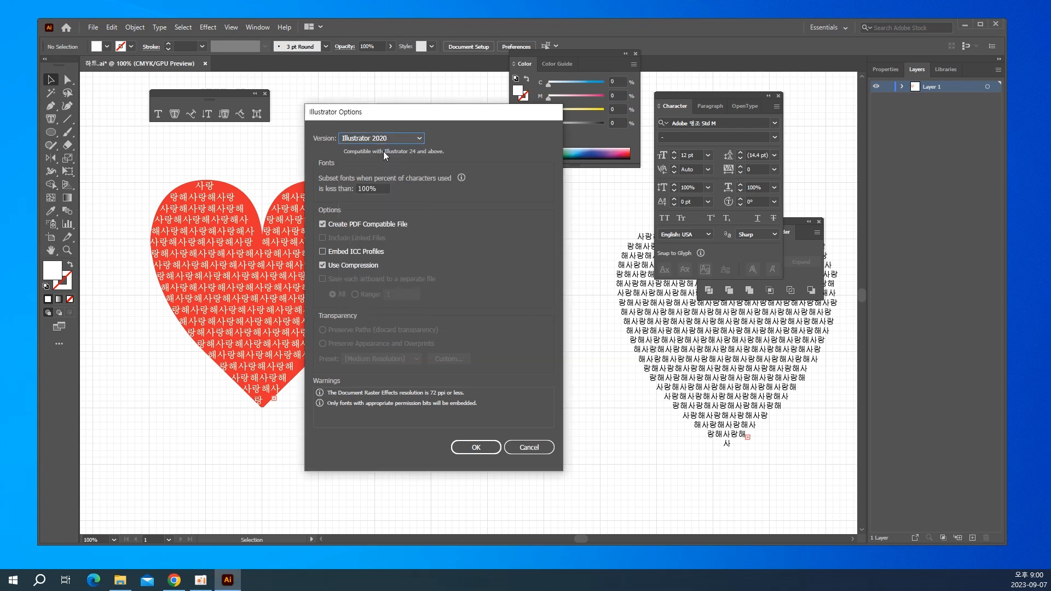